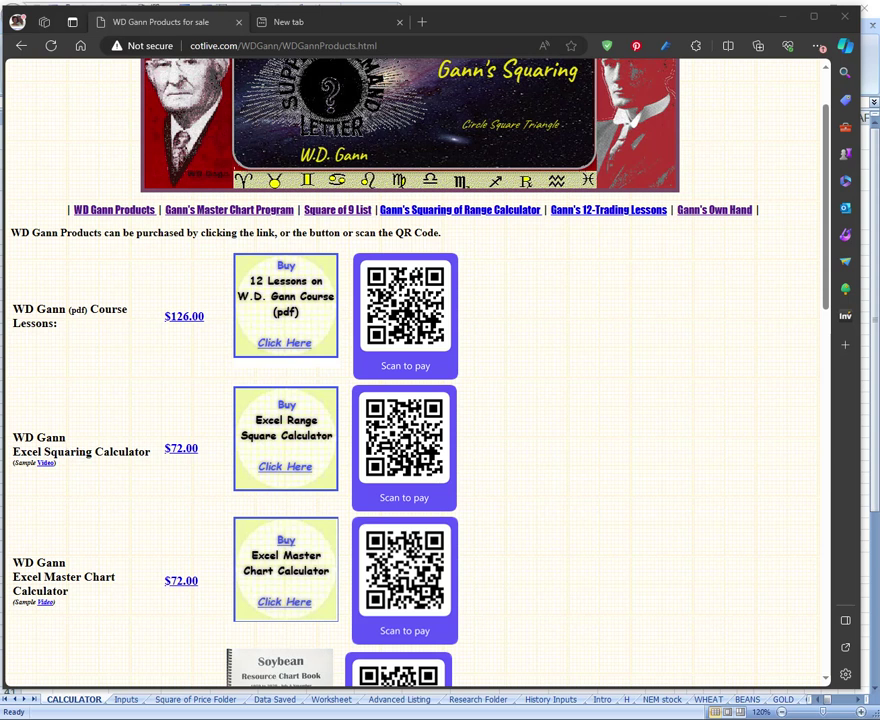
Bring the weekly soybean chart window into view over the browser and widen it on both sides.
left_click_drag(2, 88, 291, 47)
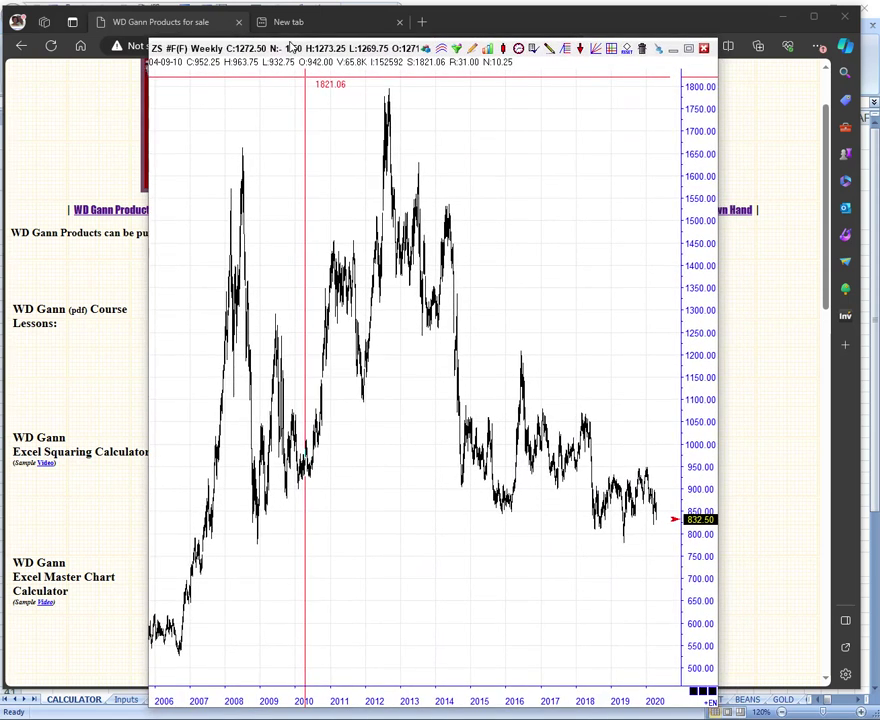
left_click_drag(325, 437, 519, 483)
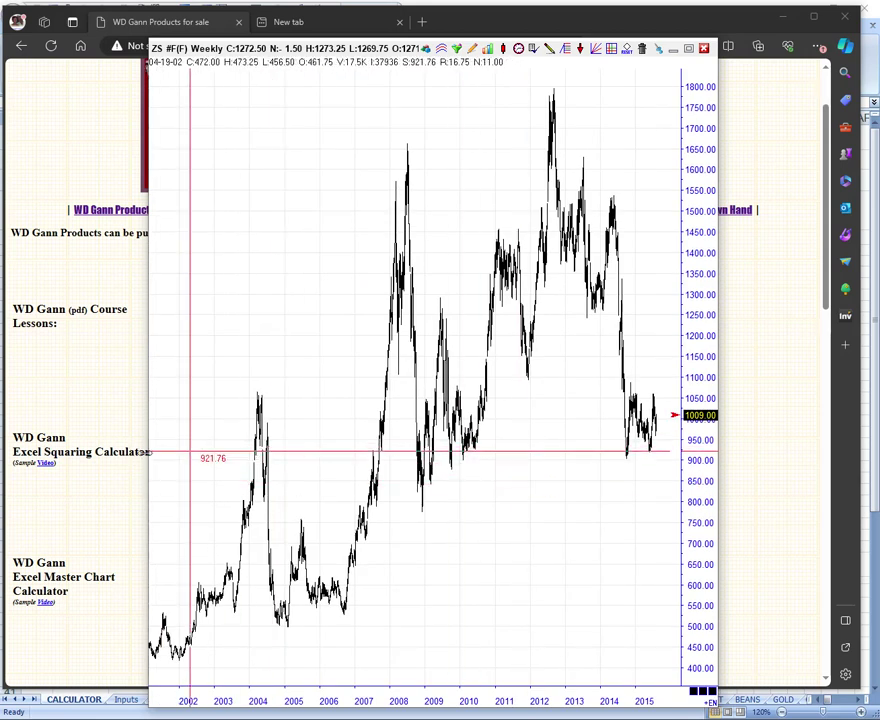
left_click_drag(150, 452, 4, 452)
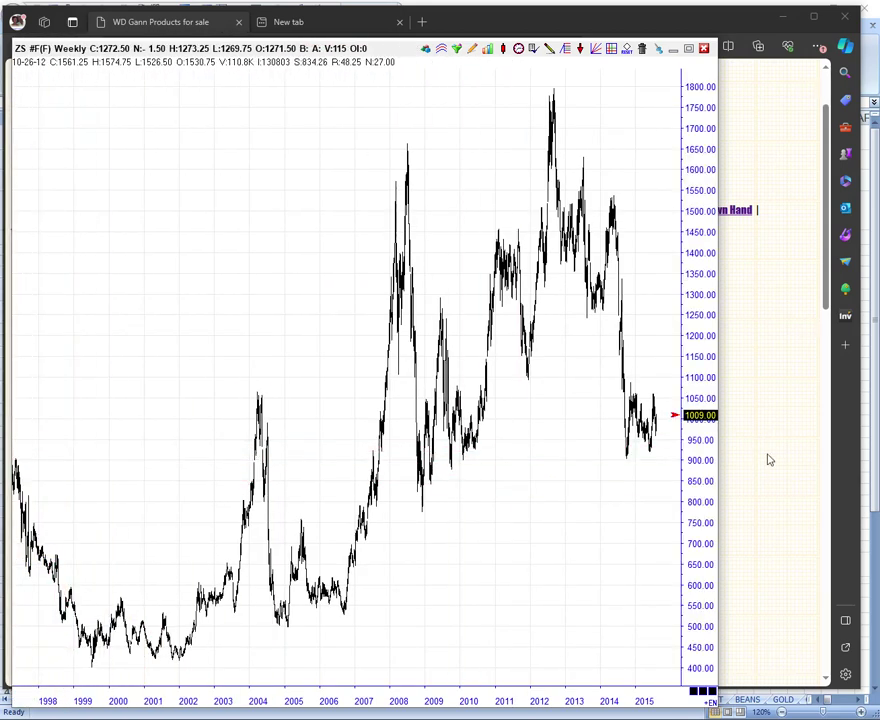
left_click_drag(720, 465, 821, 465)
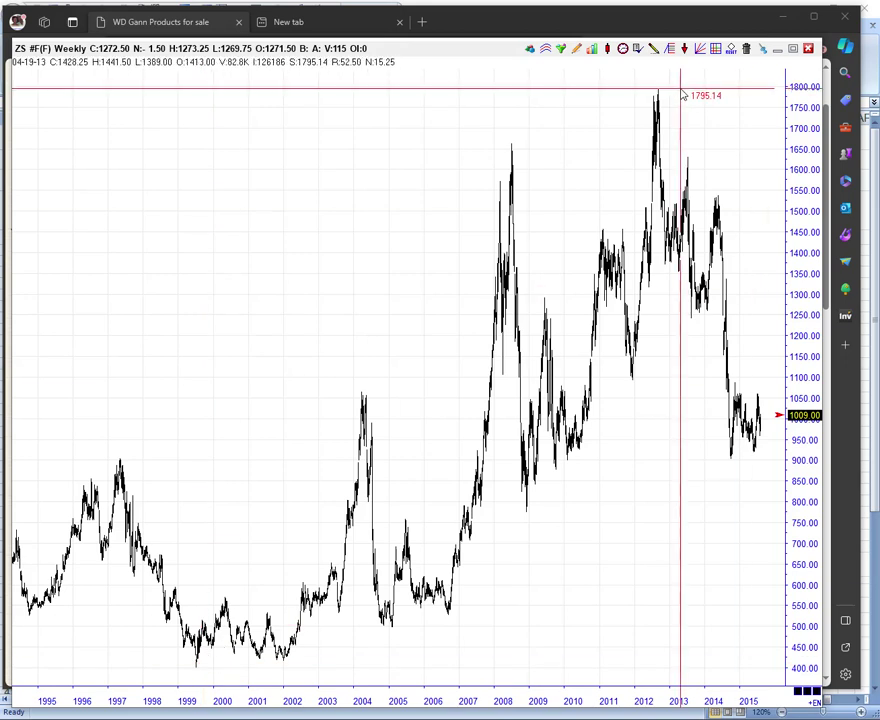
Draw a Gann Square from the 1999 low to the 2012 high on the weekly soybean chart, with 100% diagonals filling the chart.
left_click_drag(648, 130, 249, 145)
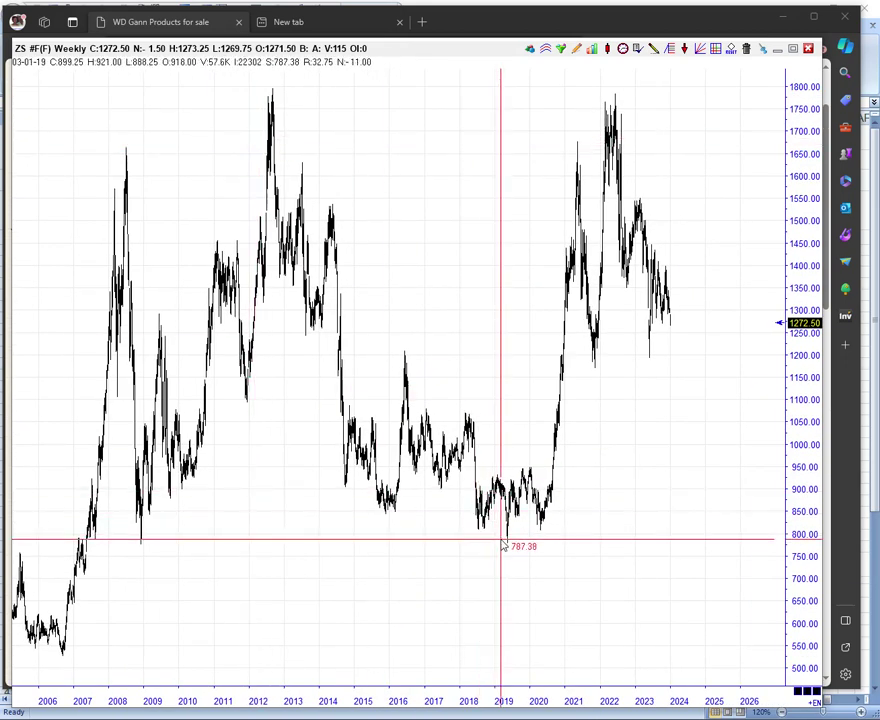
left_click_drag(293, 530, 526, 540)
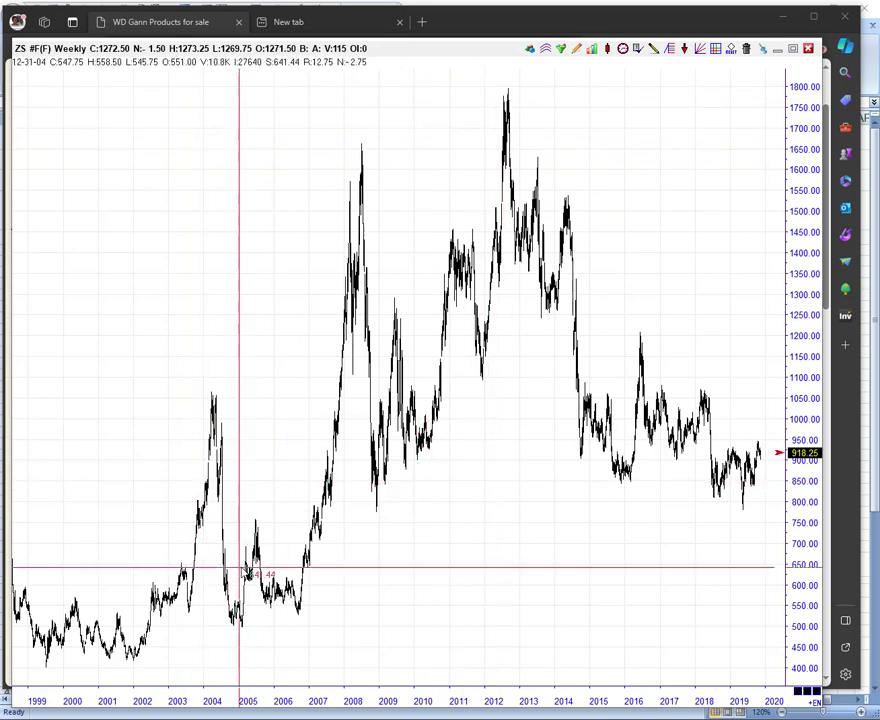
left_click_drag(555, 432, 330, 431)
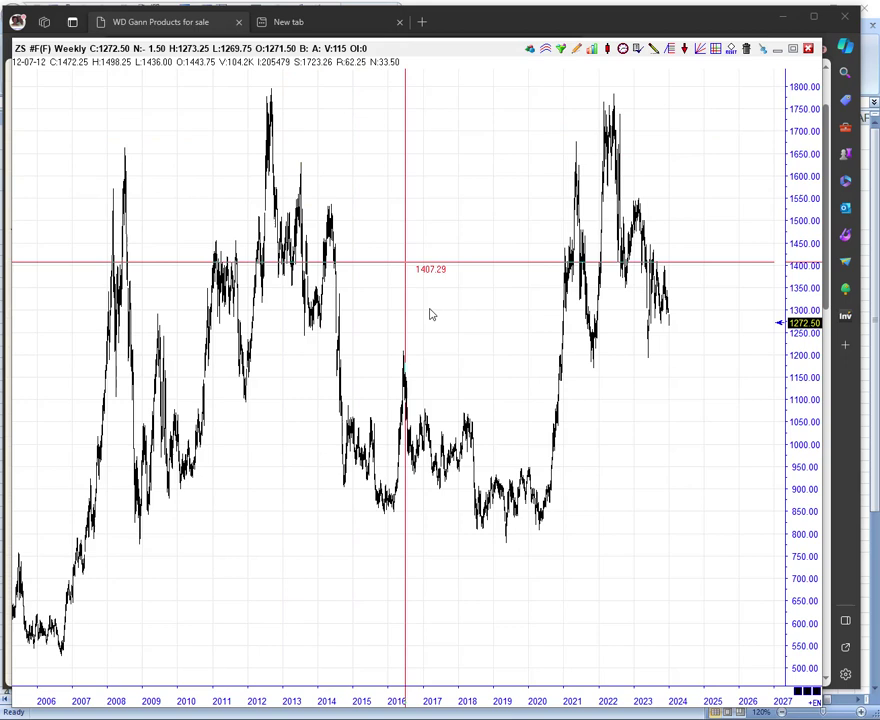
left_click_drag(426, 271, 691, 236)
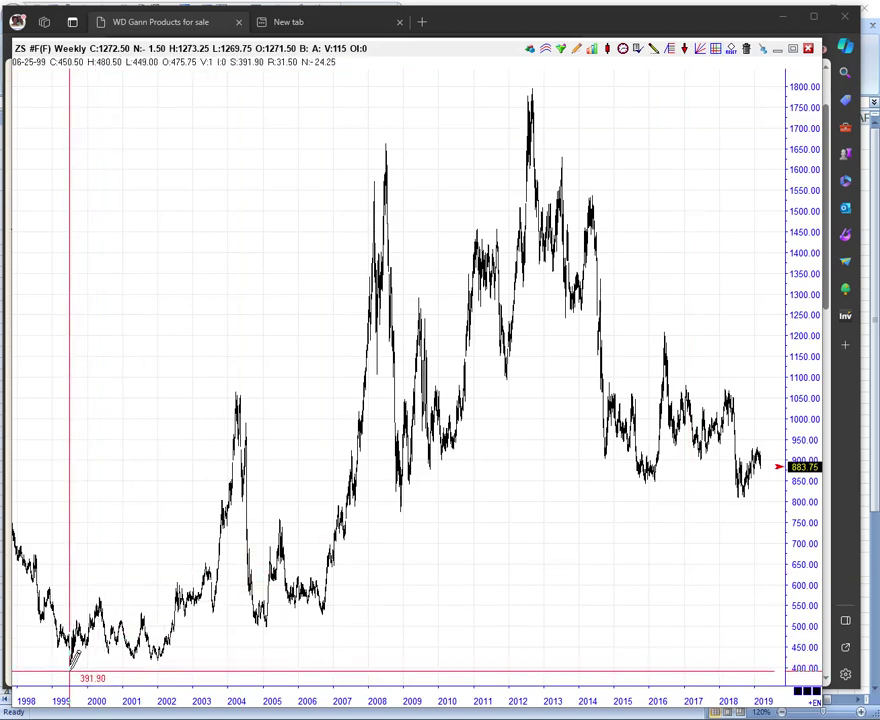
left_click_drag(71, 659, 532, 91)
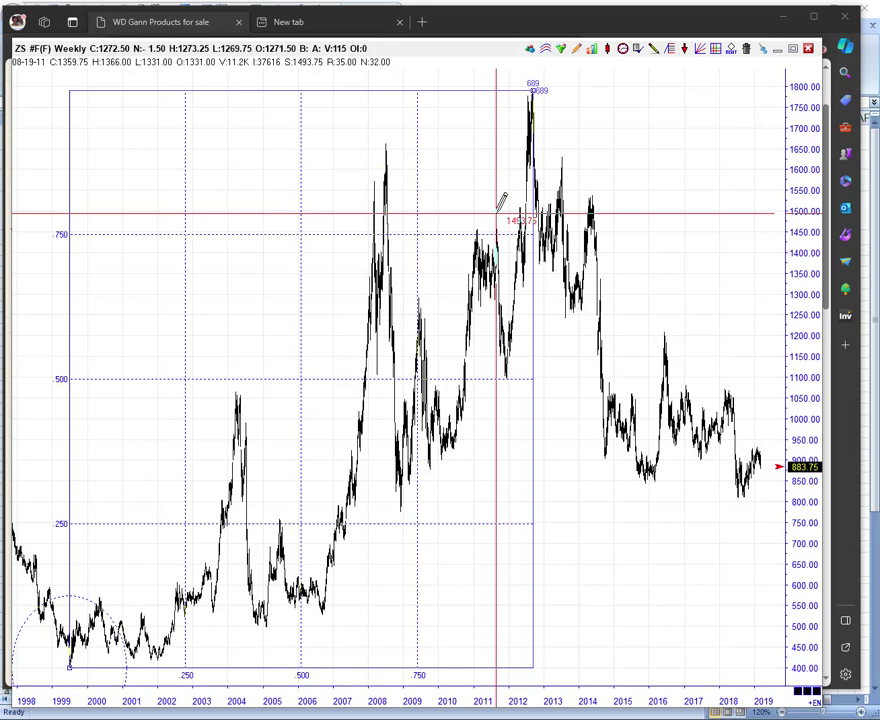
key("1")
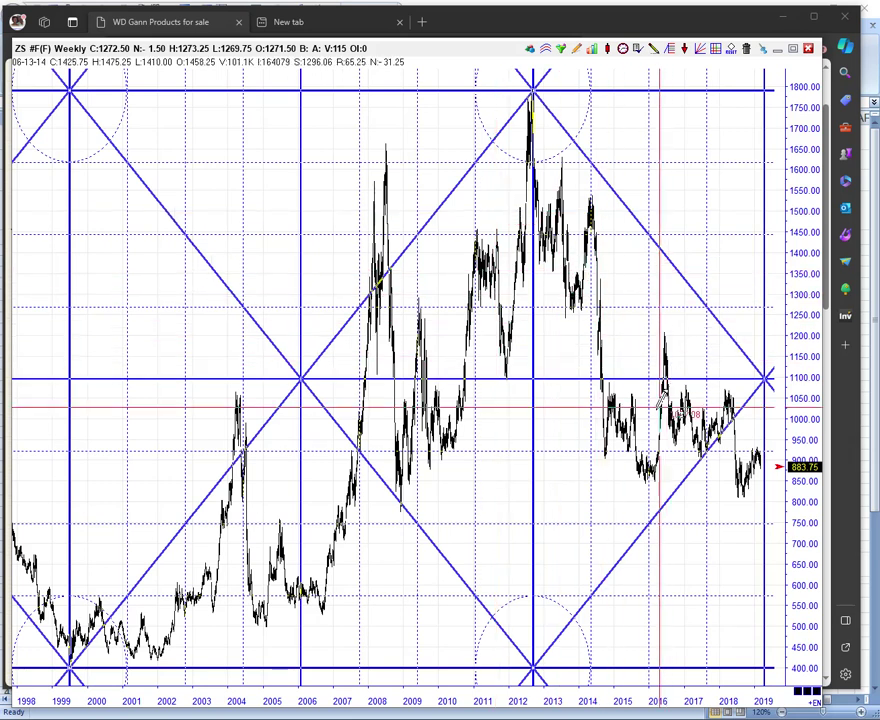
Review the Gann Square's properties and its projection across the recent years, and move the chart window out of view.
double_click(535, 92)
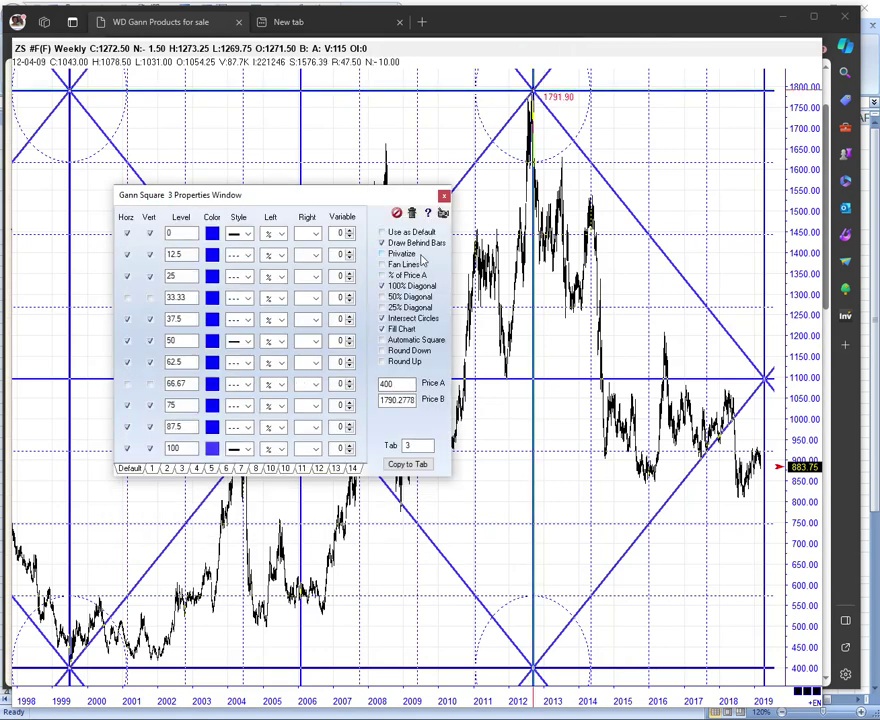
left_click(444, 195)
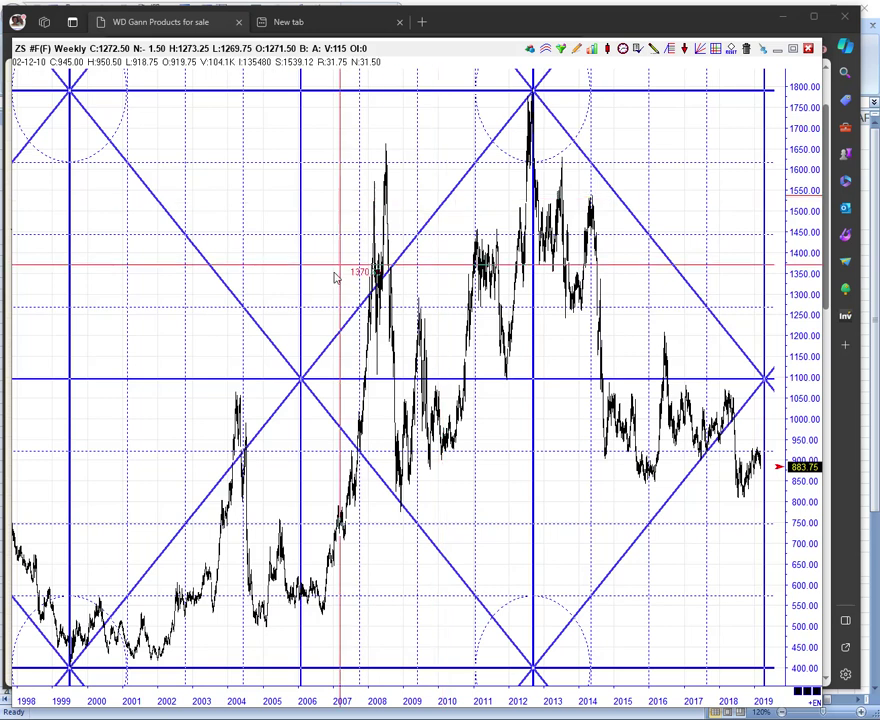
left_click_drag(638, 428, 386, 414)
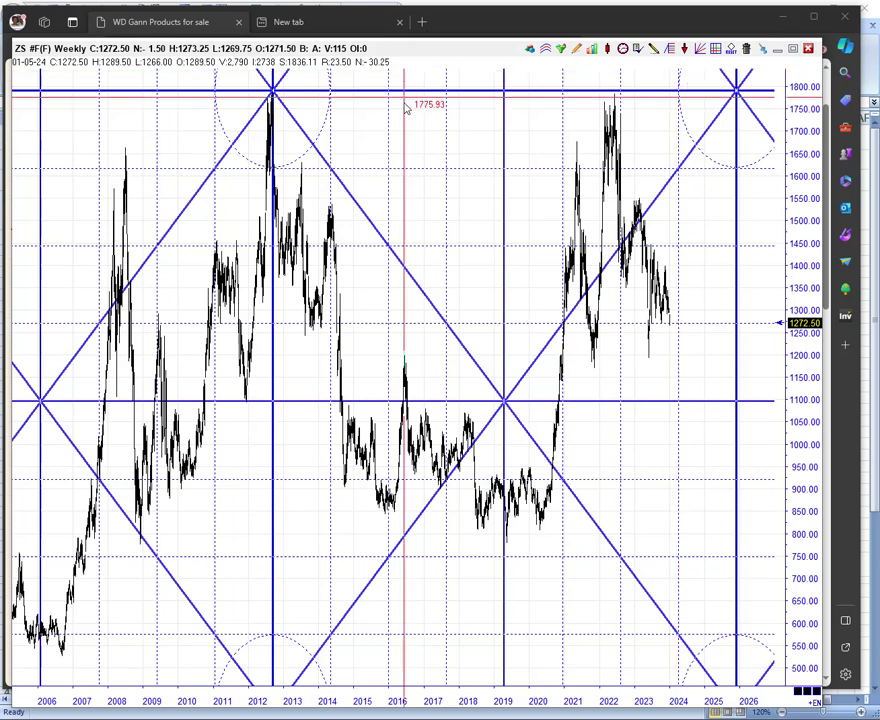
left_click_drag(422, 50, 0, 24)
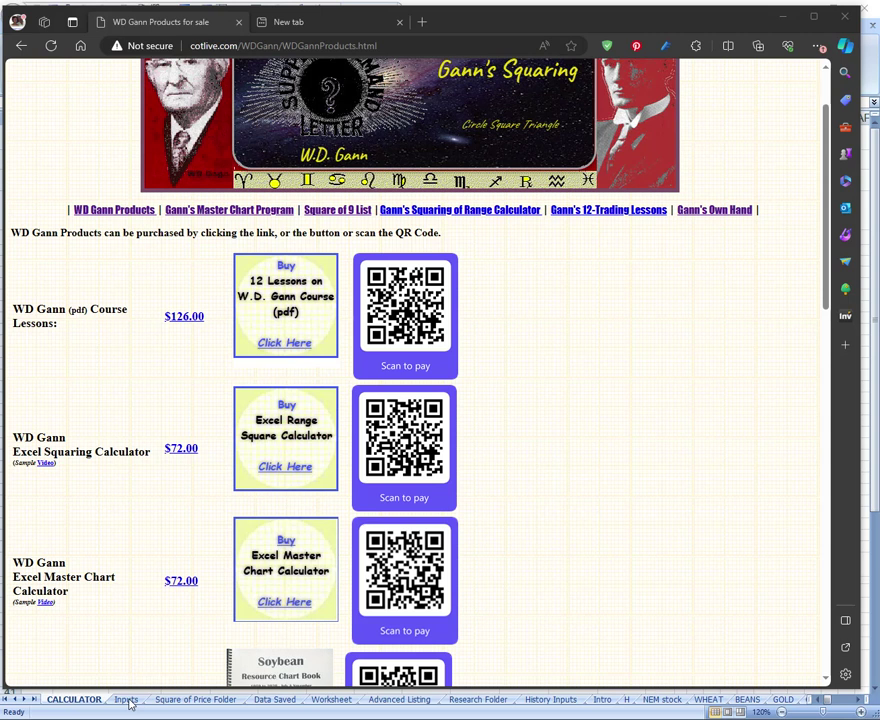
Switch to the SC2022 Excel workbook and examine the Squares of Dates list on the BEANS sheet.
left_click(757, 706)
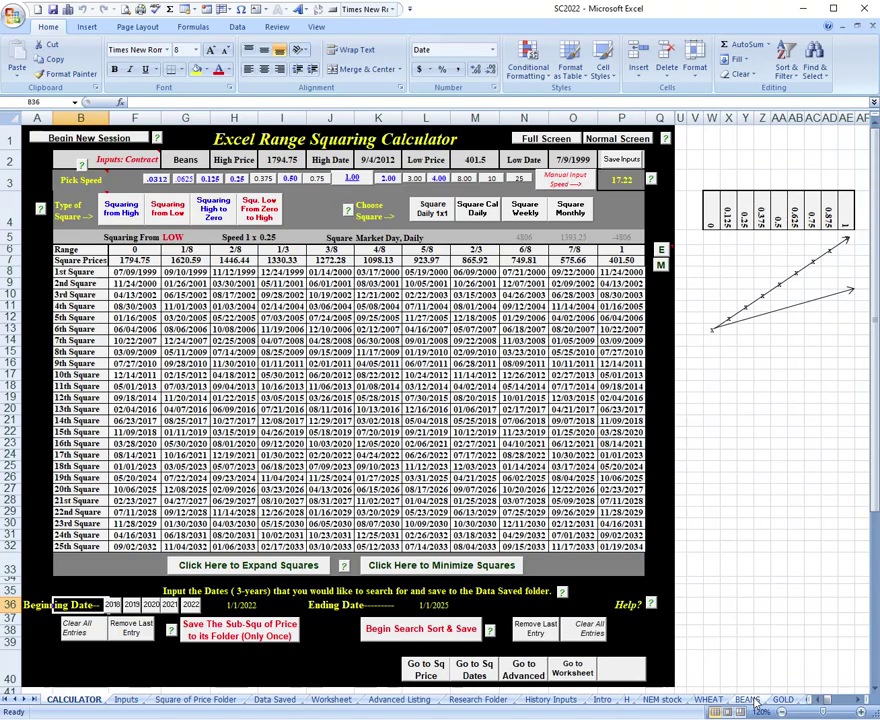
left_click(750, 700)
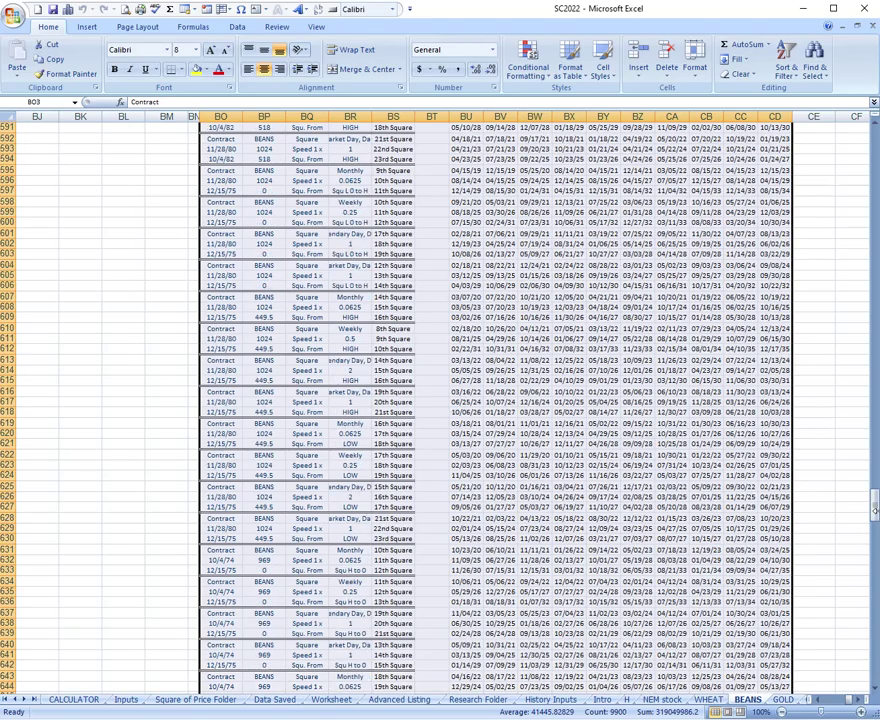
left_click_drag(874, 508, 853, 143)
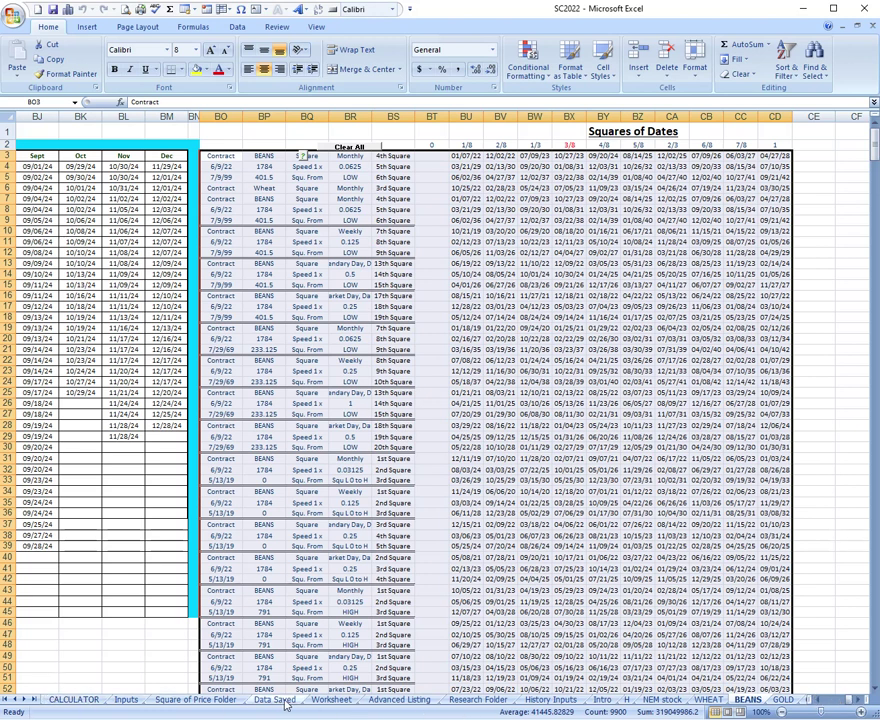
Look through the workbook's sheets from CALCULATOR and Inputs to Research Folder and History Inputs.
left_click(57, 704)
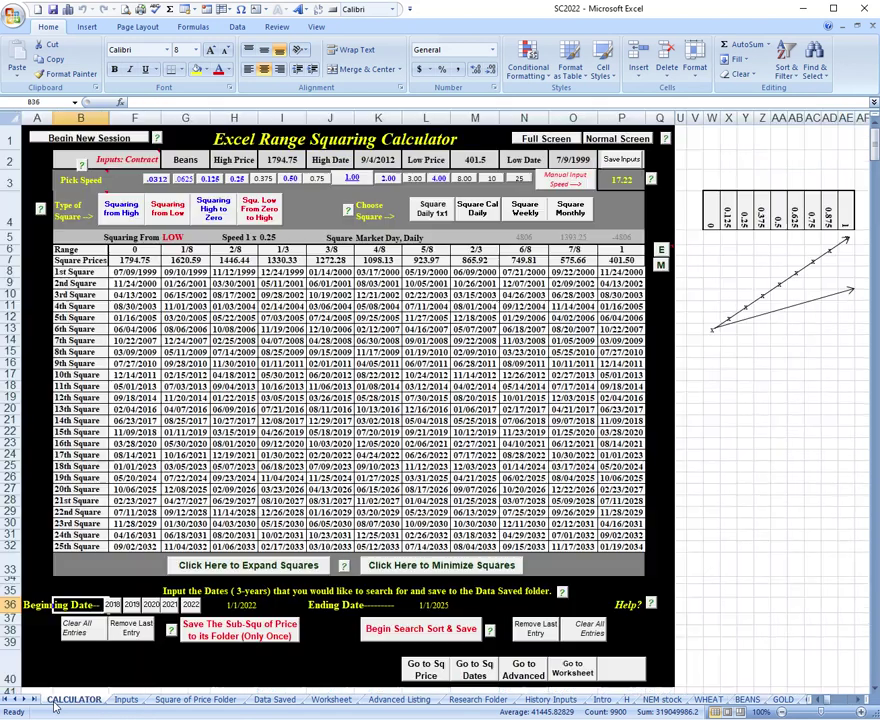
left_click(124, 703)
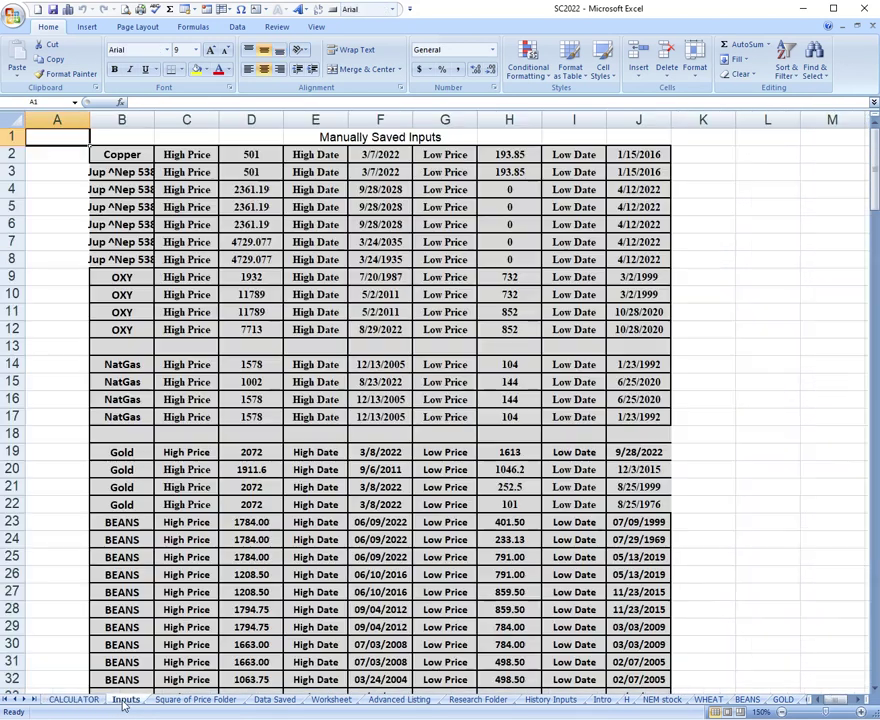
left_click(184, 703)
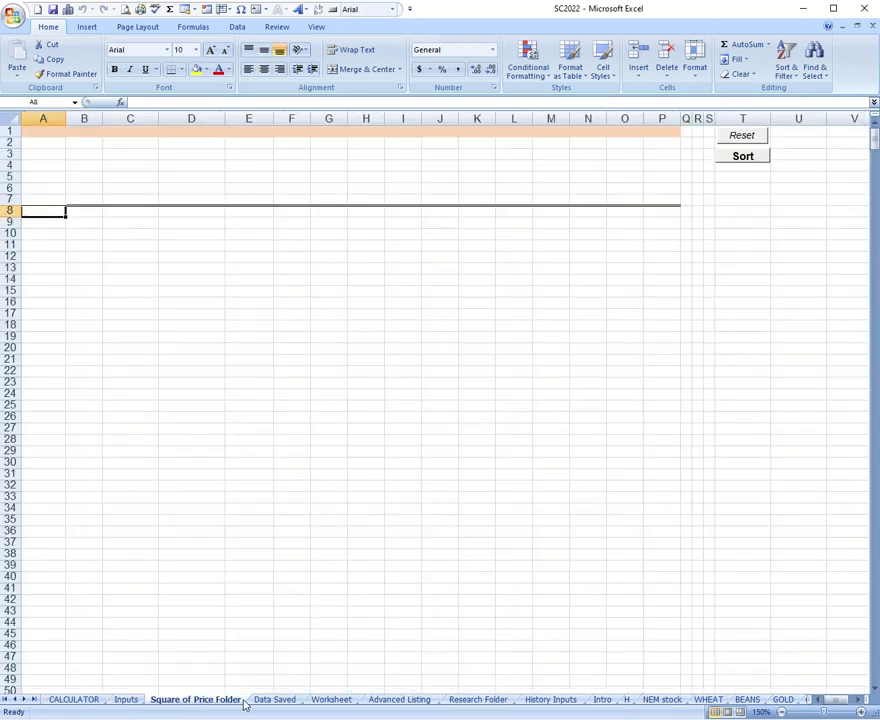
left_click(274, 703)
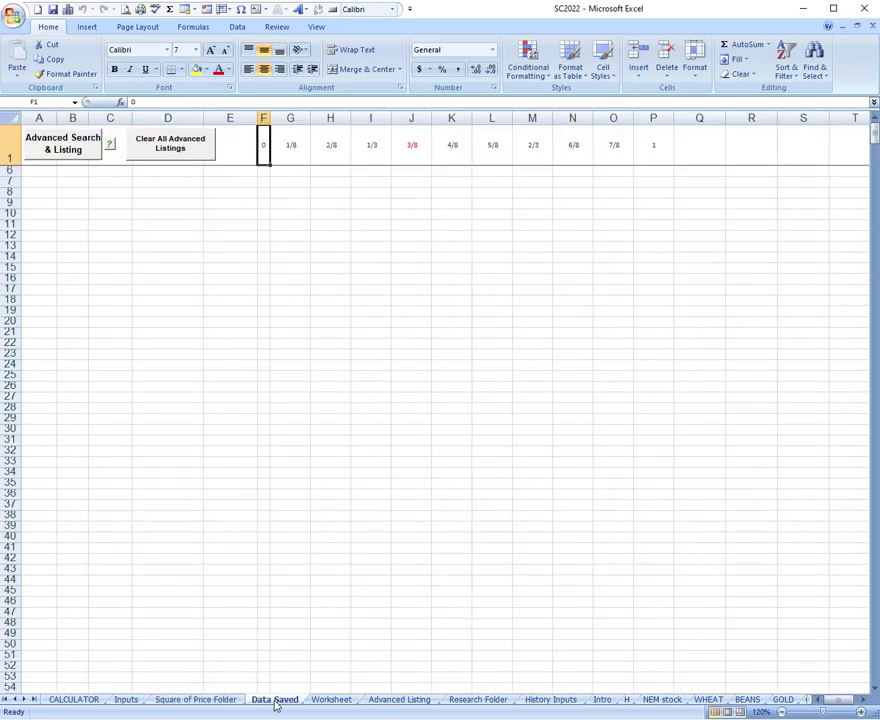
left_click(332, 703)
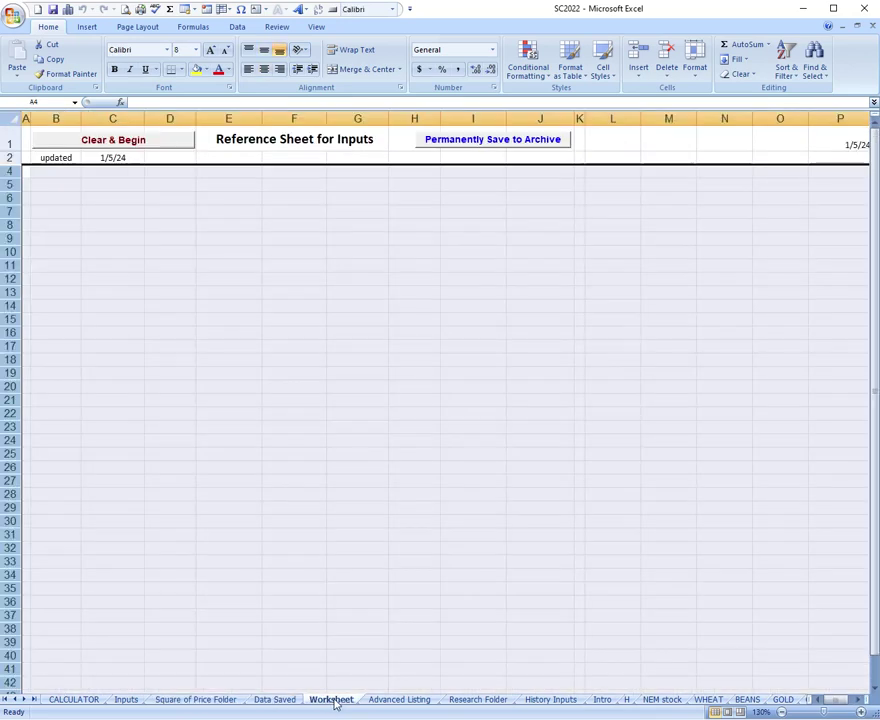
left_click(395, 700)
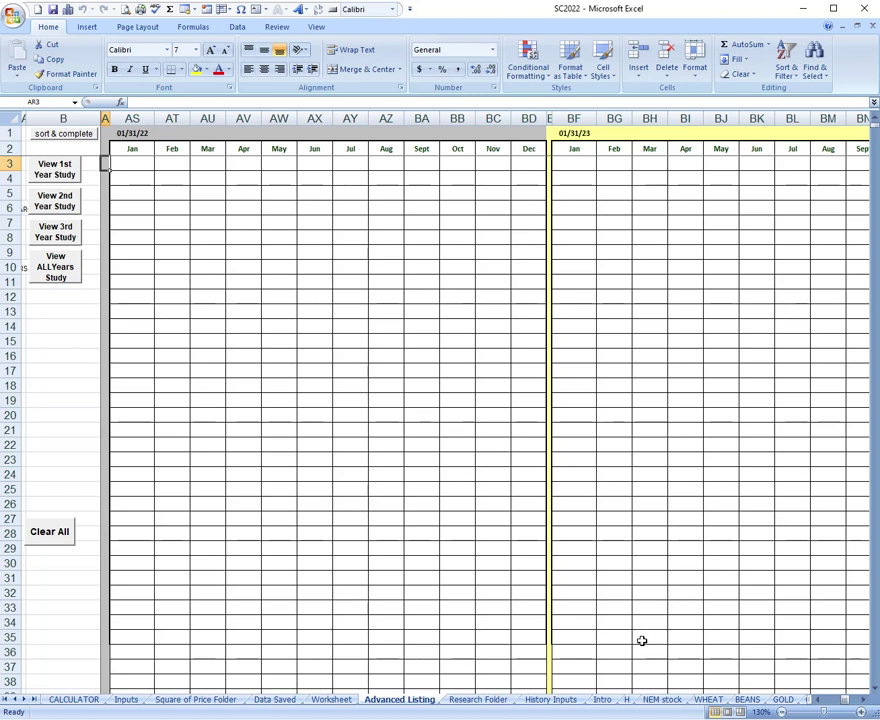
left_click(477, 701)
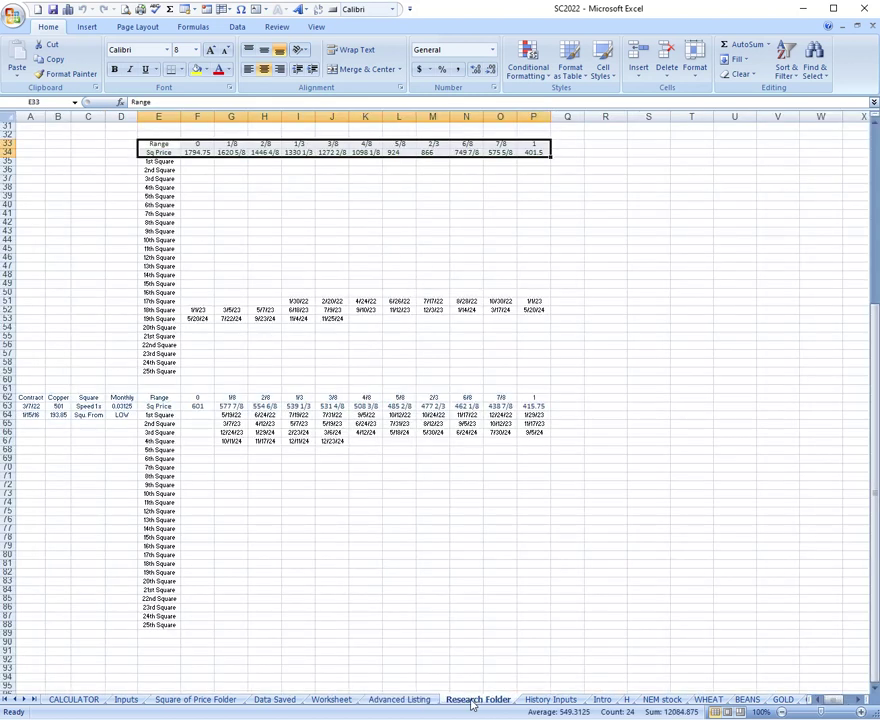
left_click(558, 702)
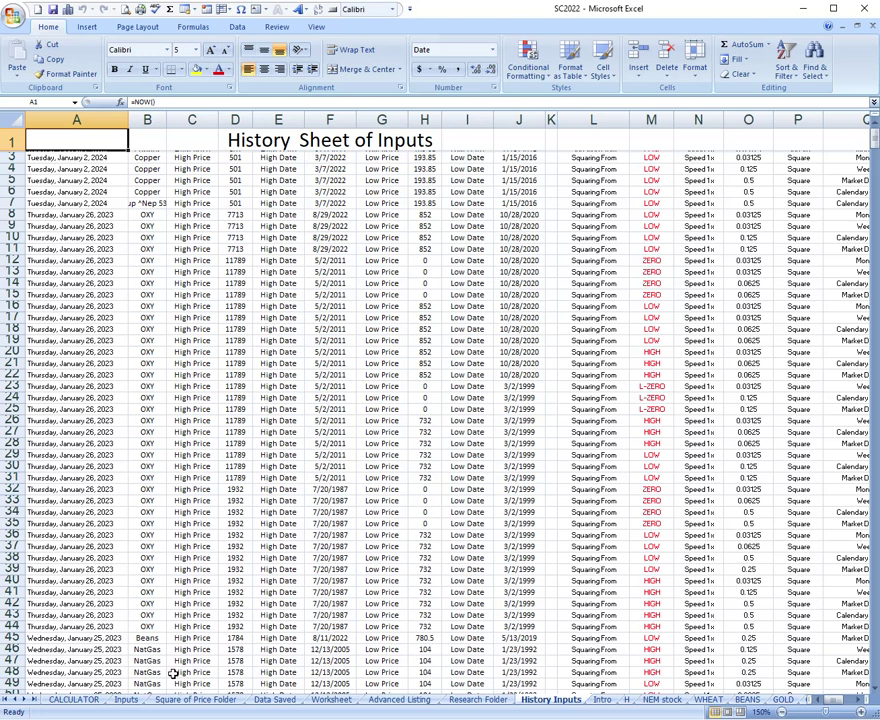
On the CALCULATOR sheet, clear all entries and calculate the Beans squares from the low with Square Daily 1x1 at speed 1.00.
left_click(80, 700)
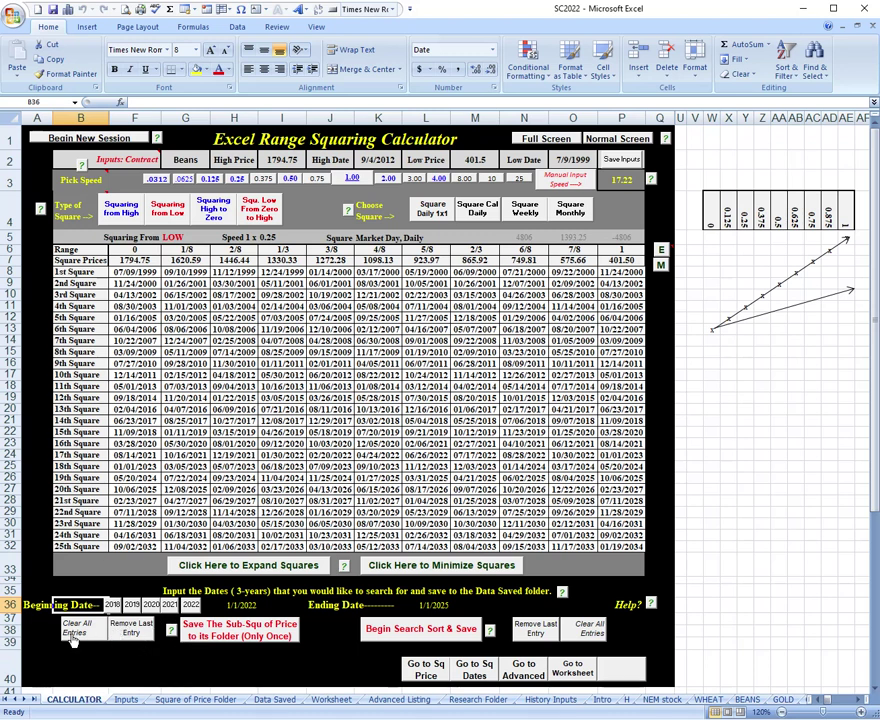
left_click(587, 634)
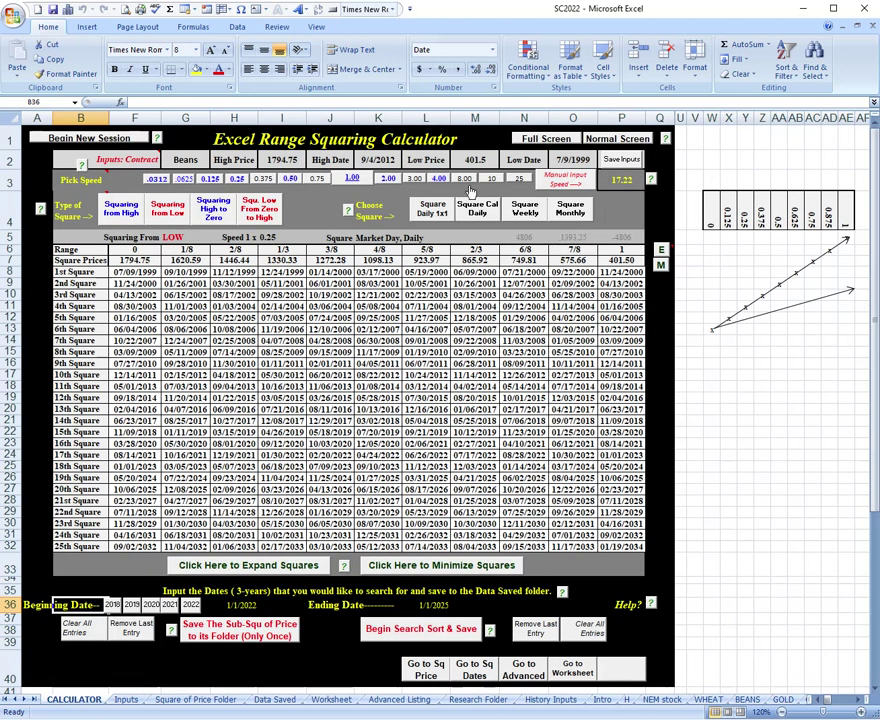
left_click(437, 220)
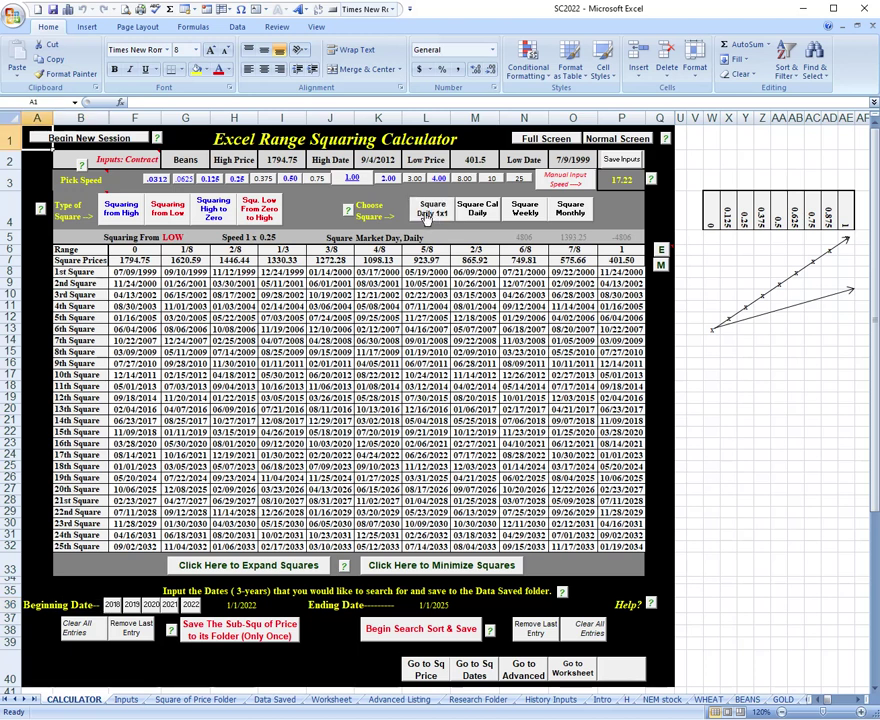
left_click(352, 179)
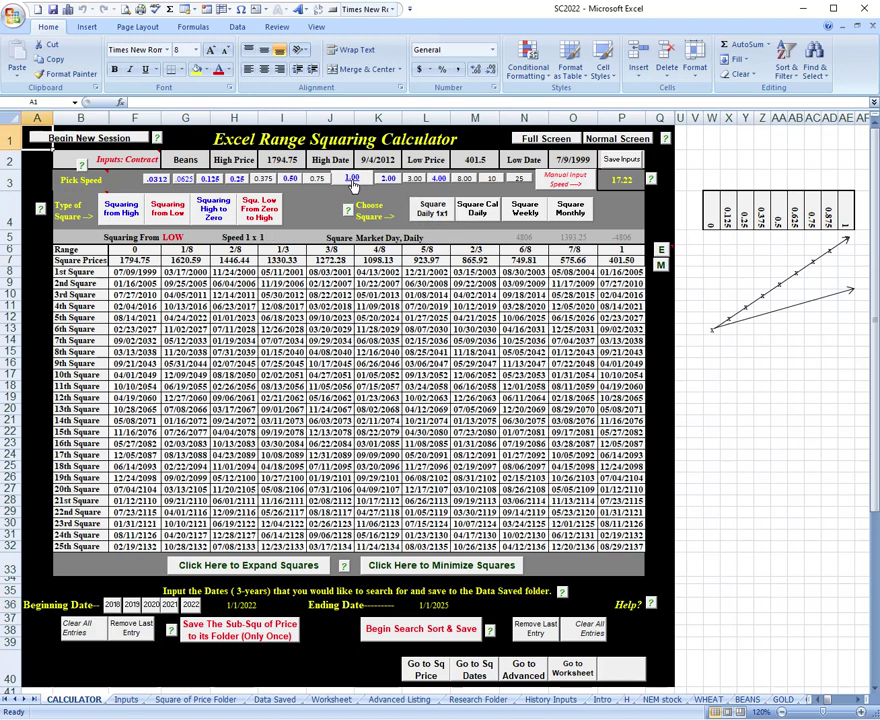
left_click(177, 216)
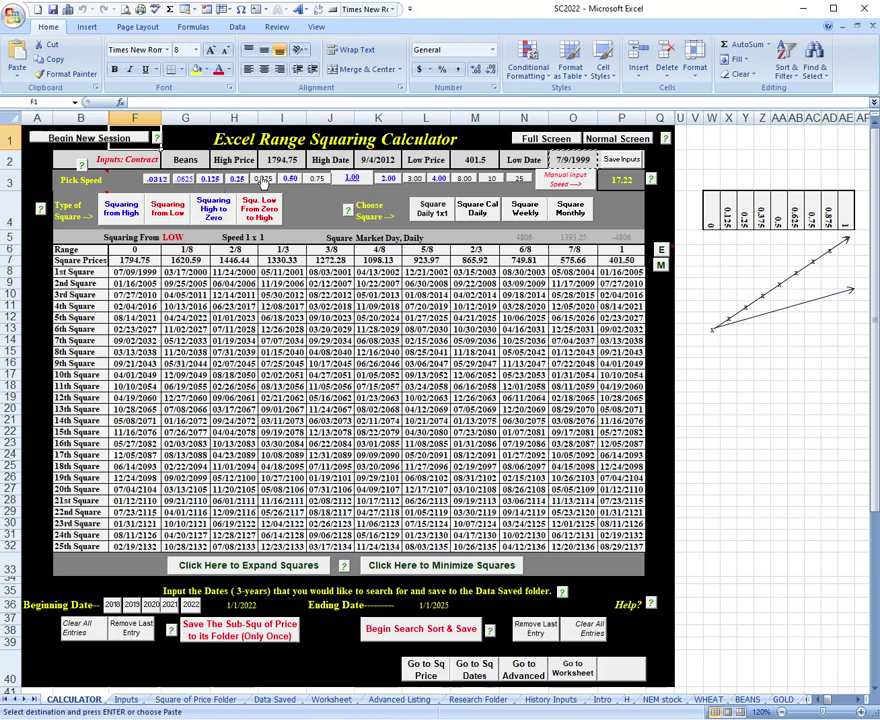
left_click(349, 179)
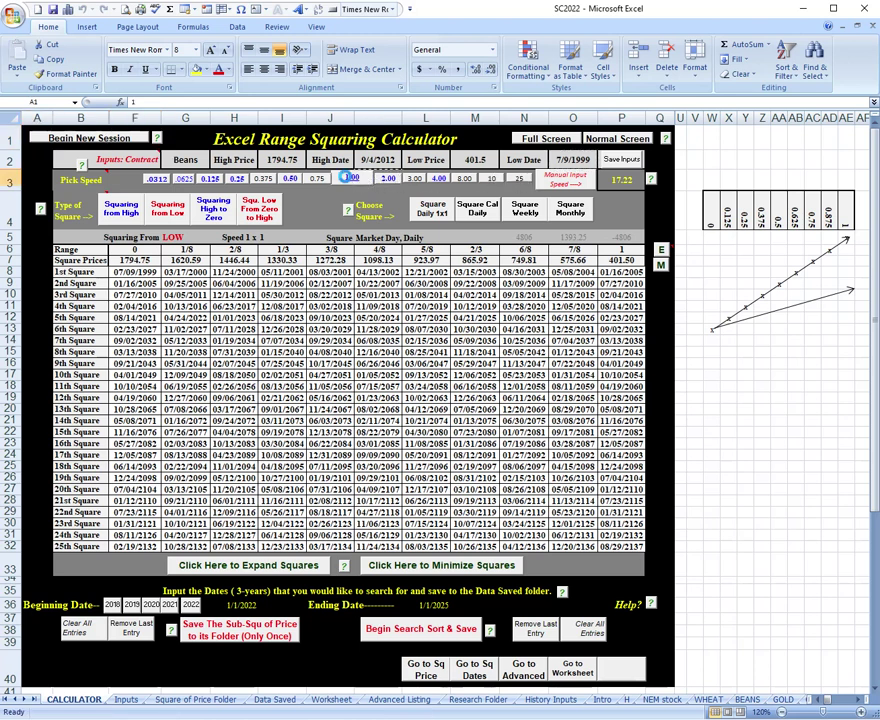
Check the squaring origin, speed, square type, low date and low price used for the Beans calculation.
left_click(195, 237)
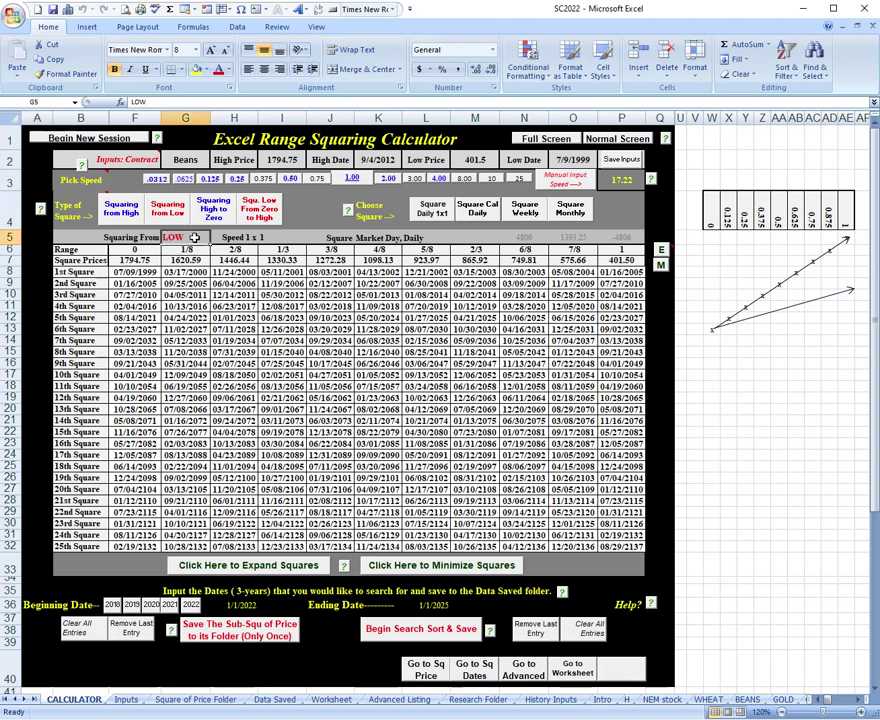
left_click(243, 238)
left_click(418, 237)
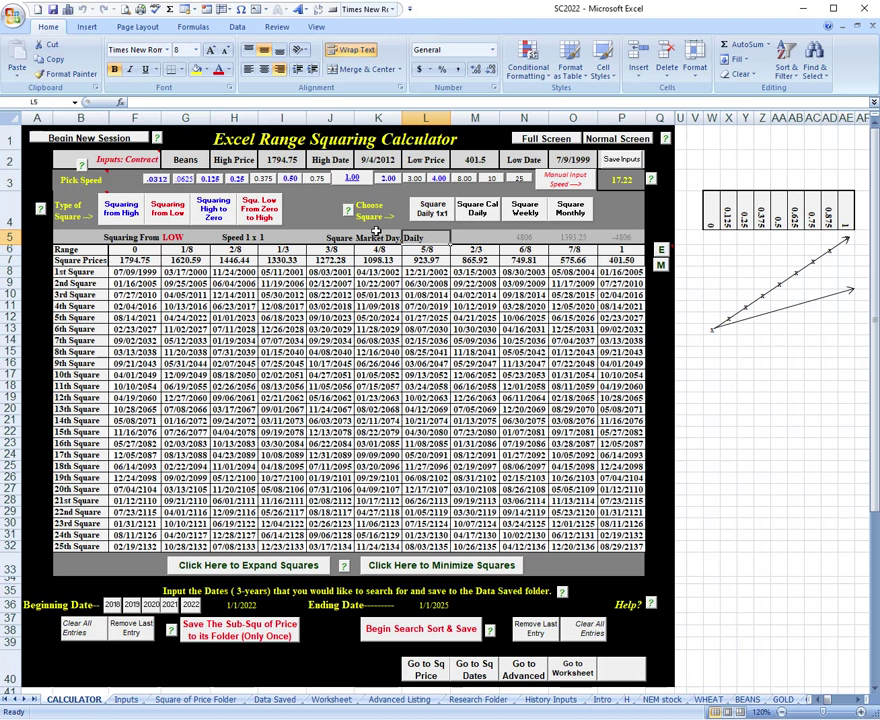
left_click(578, 158)
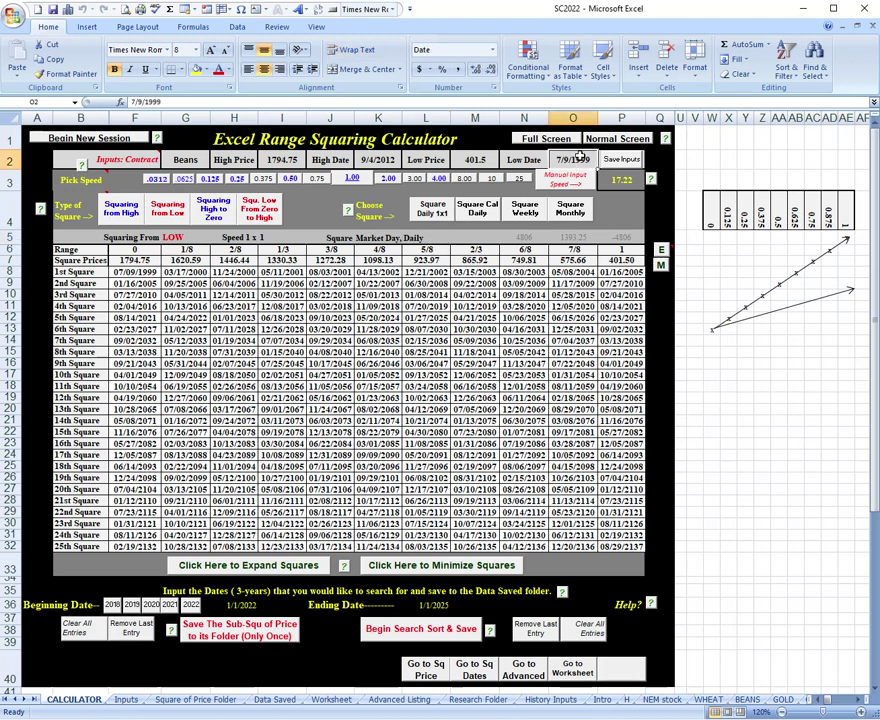
left_click(478, 161)
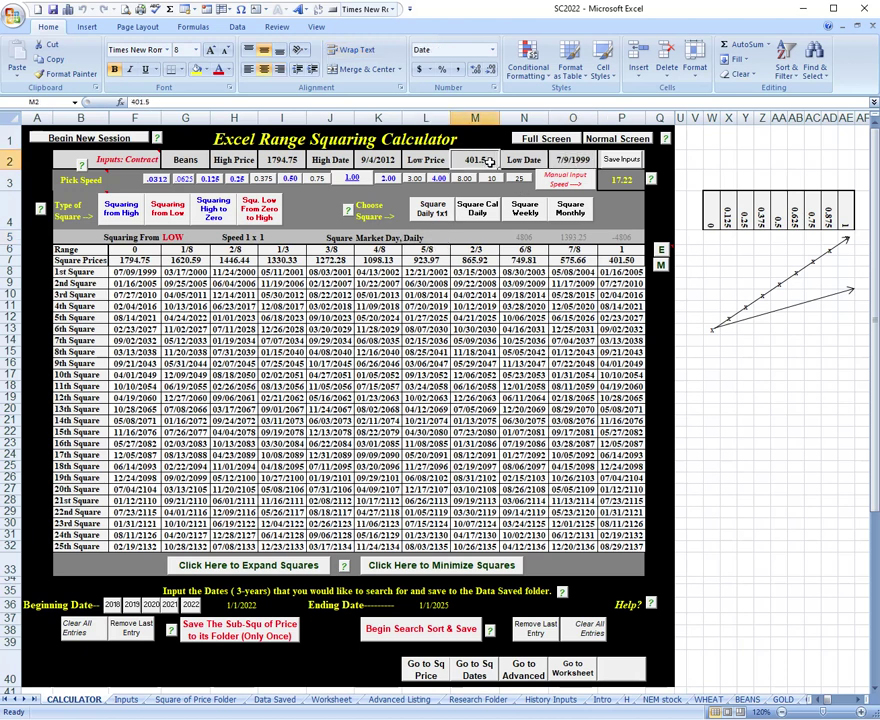
Check the high date, high price and contract name used for the Beans calculation.
left_click(380, 163)
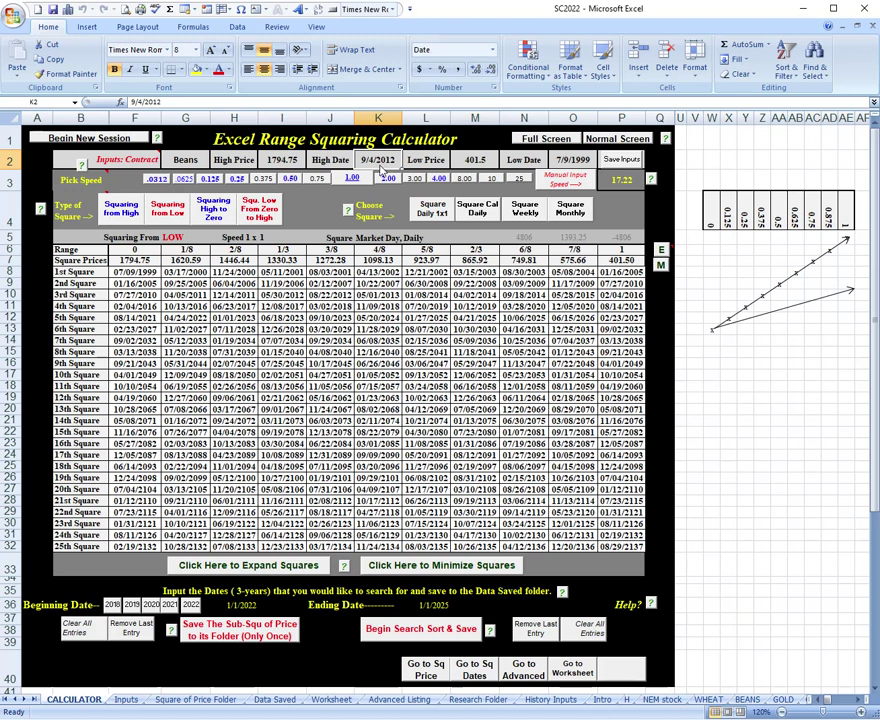
left_click(290, 159)
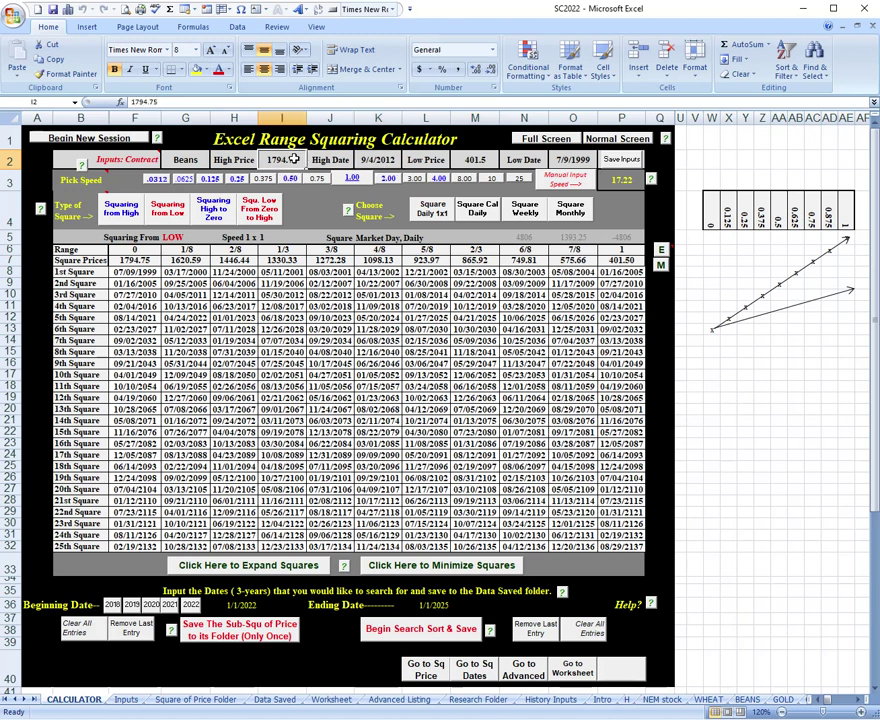
left_click(187, 160)
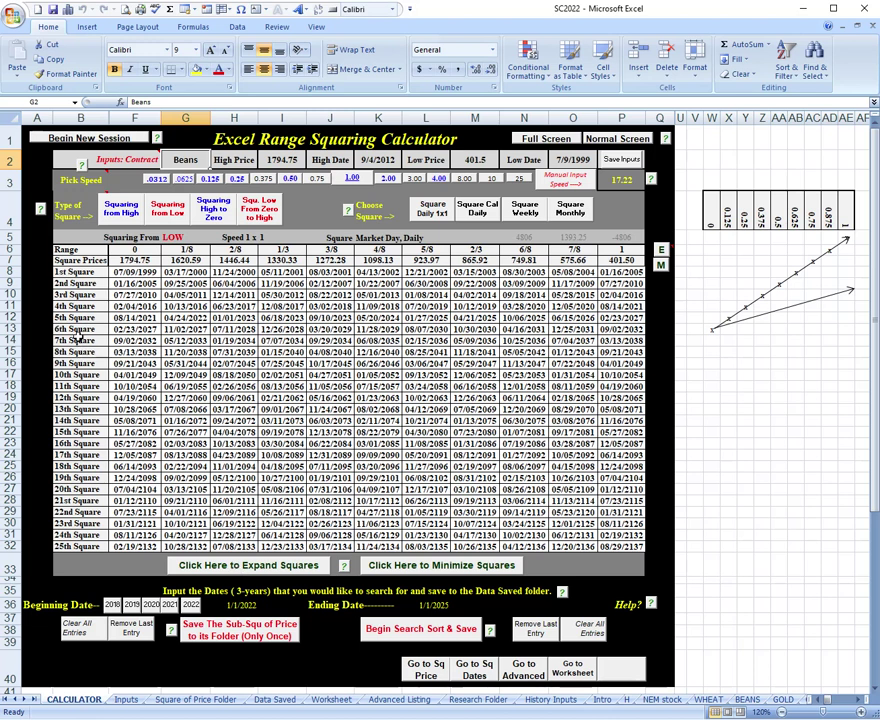
Highlight the 8th through 16th Square dates, try speed 0.25 for comparison, and return the calculation to speed 1.00.
left_click_drag(74, 352, 620, 441)
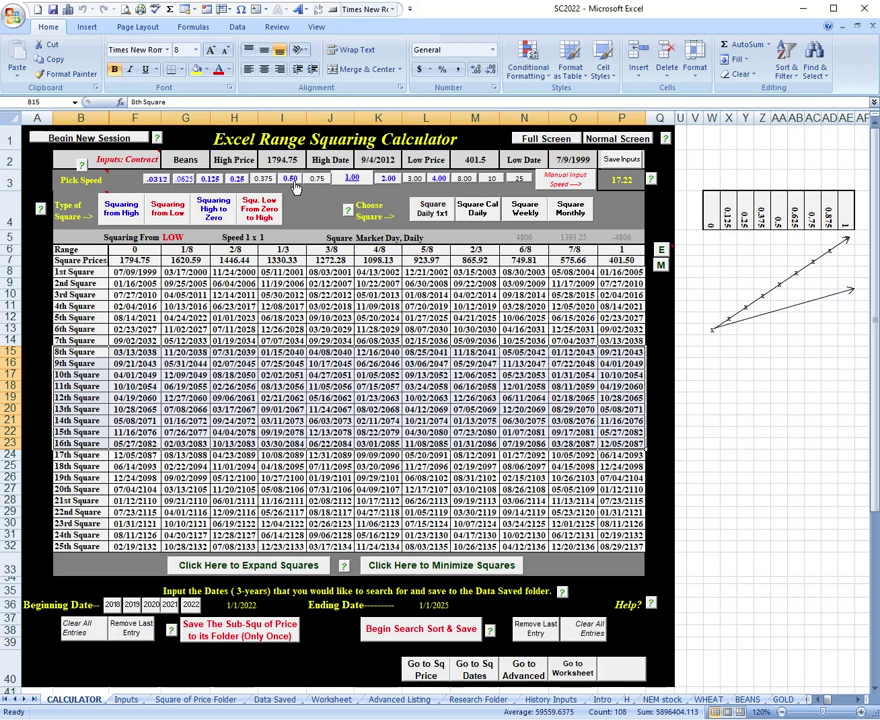
left_click(237, 179)
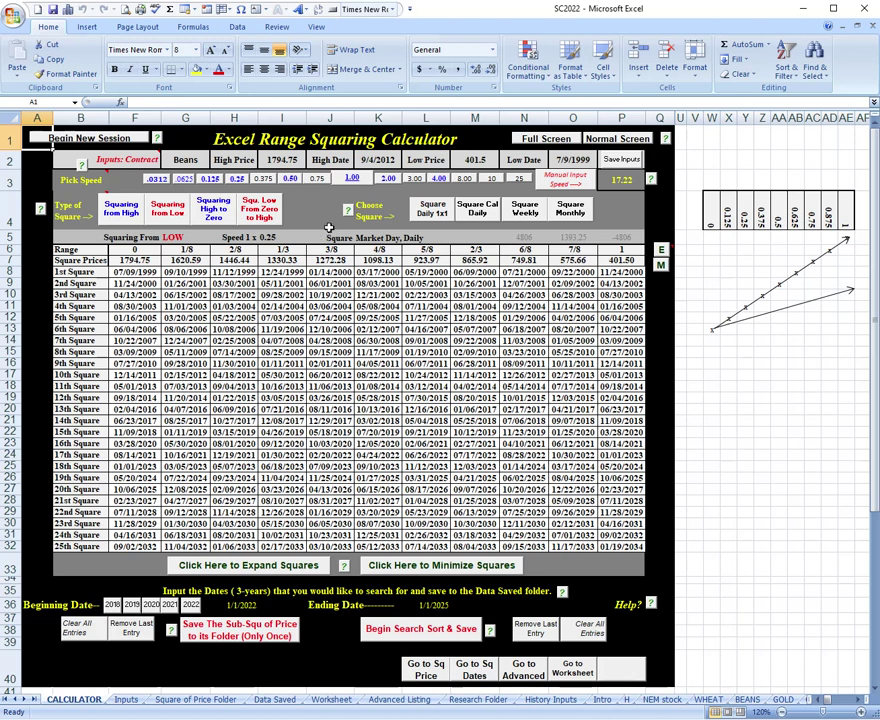
left_click(352, 179)
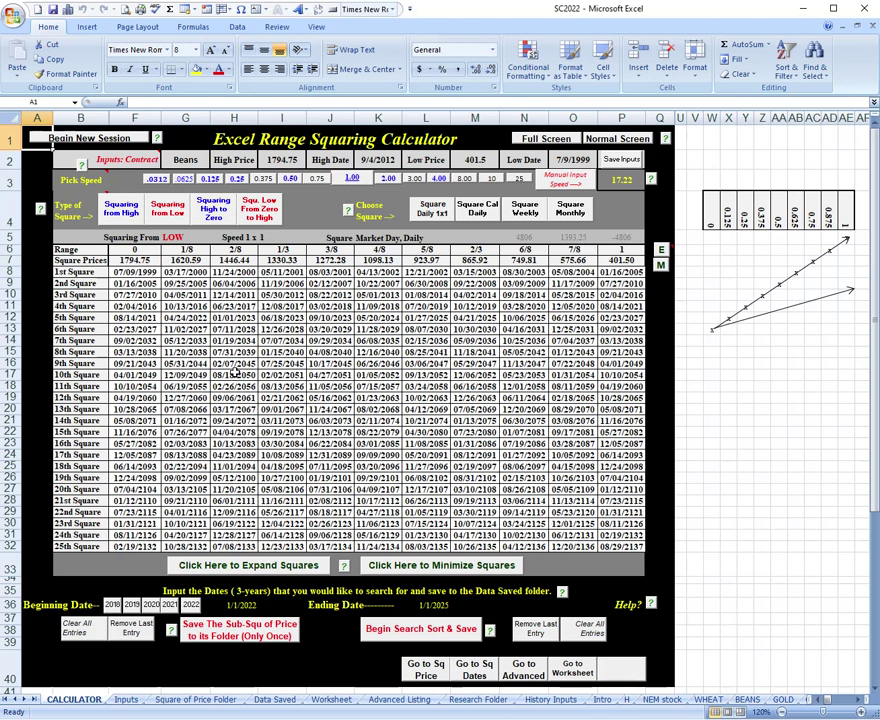
Examine the 5th Square dates at each range fraction and highlight the 5th through 7th Square rows.
left_click_drag(228, 320, 341, 320)
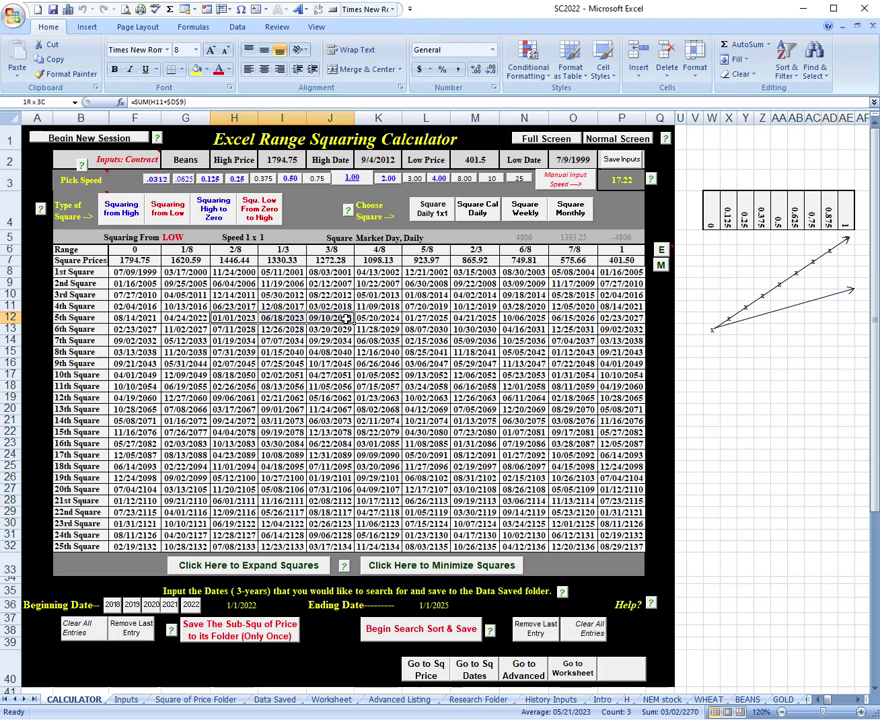
left_click_drag(344, 318, 344, 318)
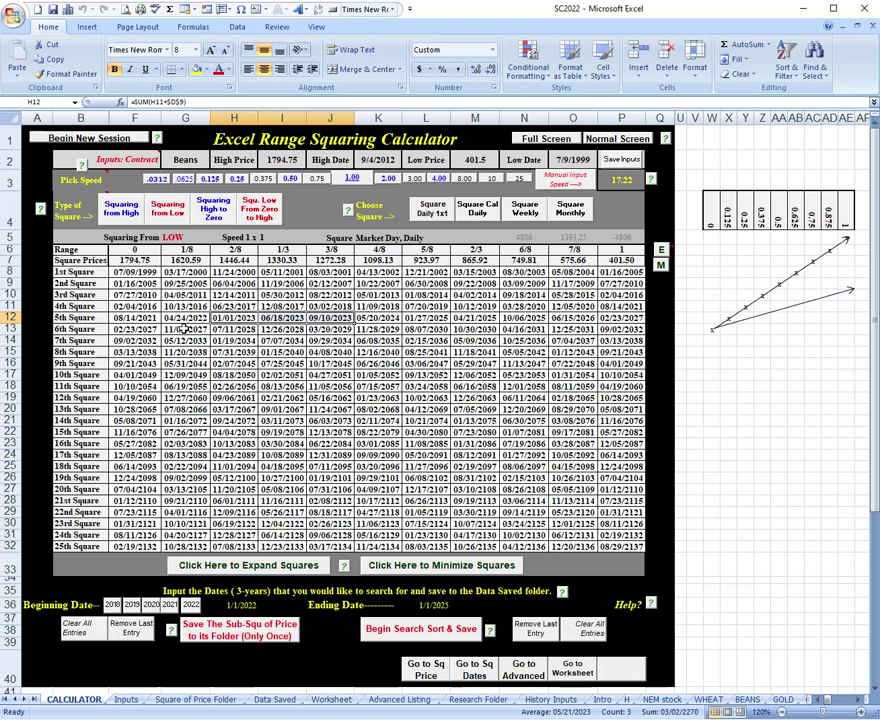
left_click(520, 316)
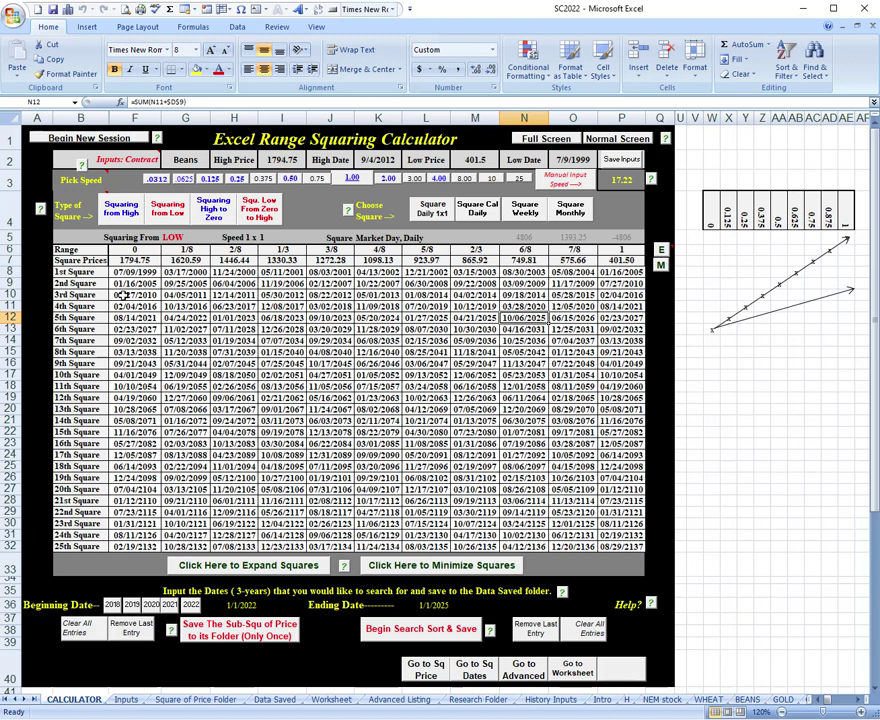
left_click_drag(100, 317, 621, 320)
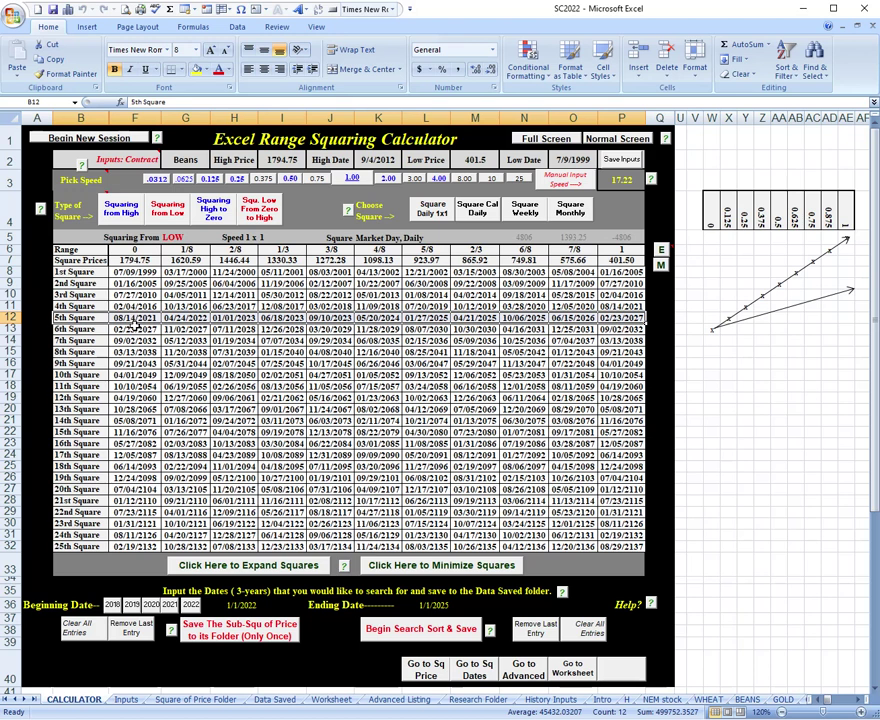
left_click(134, 329)
left_click(142, 340)
left_click_drag(86, 317, 621, 341)
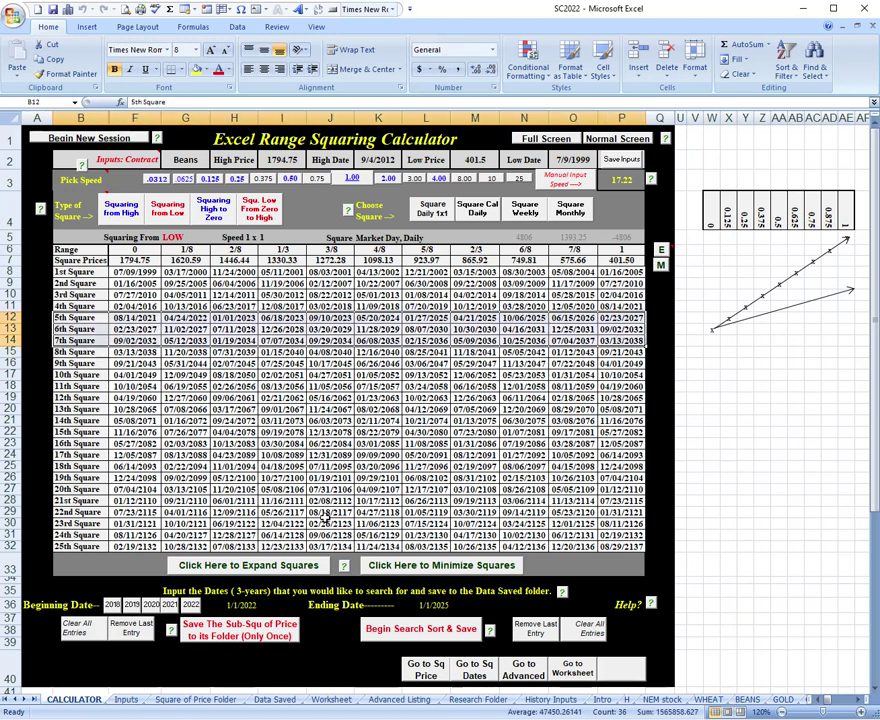
Check the beginning date of the search period and set its ending date to 1/1/2030.
left_click(247, 605)
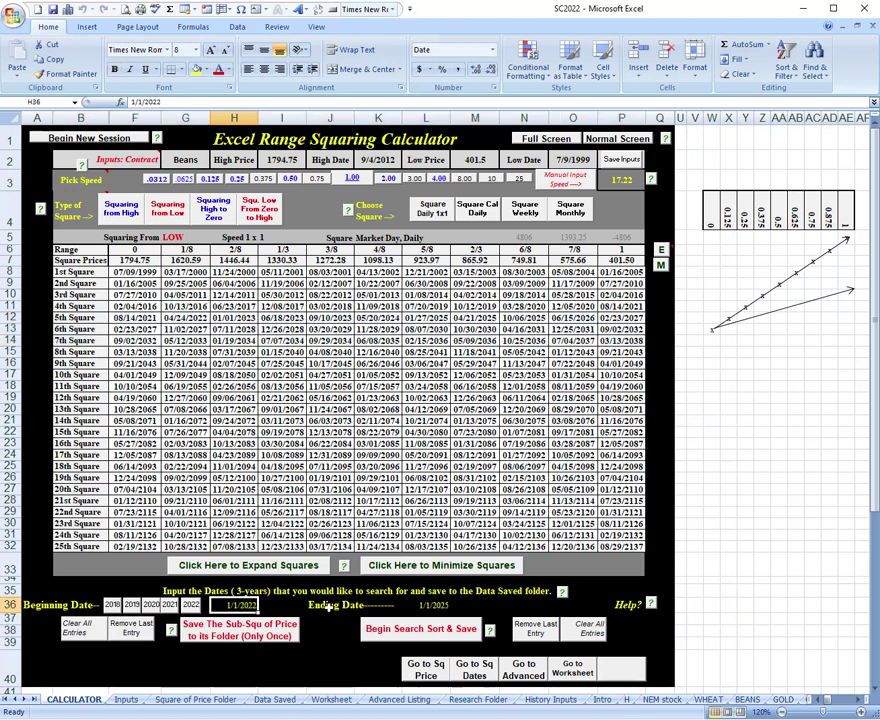
left_click(445, 605)
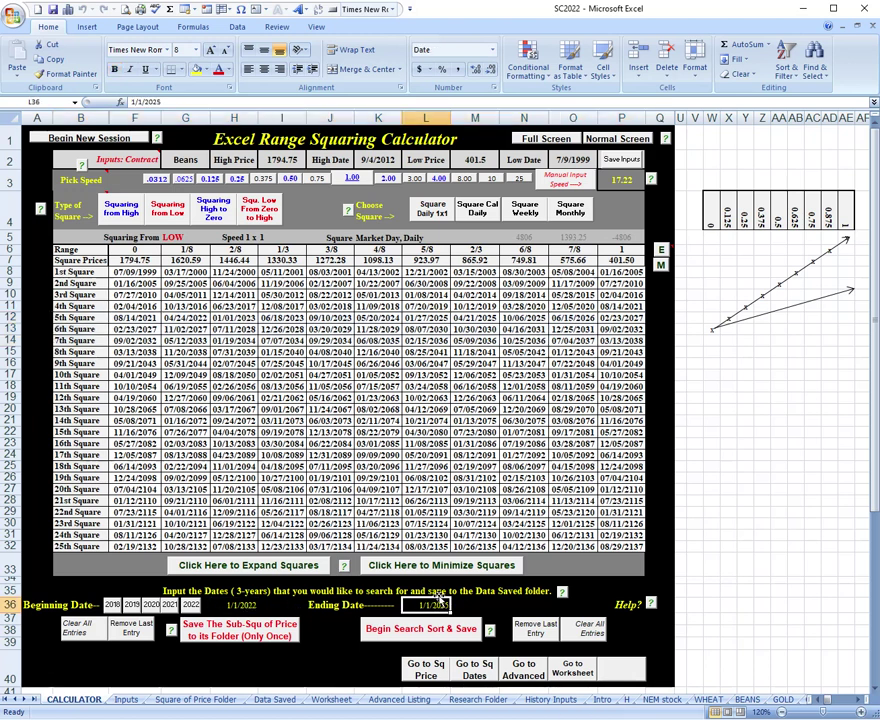
left_click(160, 101)
key("BackSpace")
key("BackSpace")
type("30")
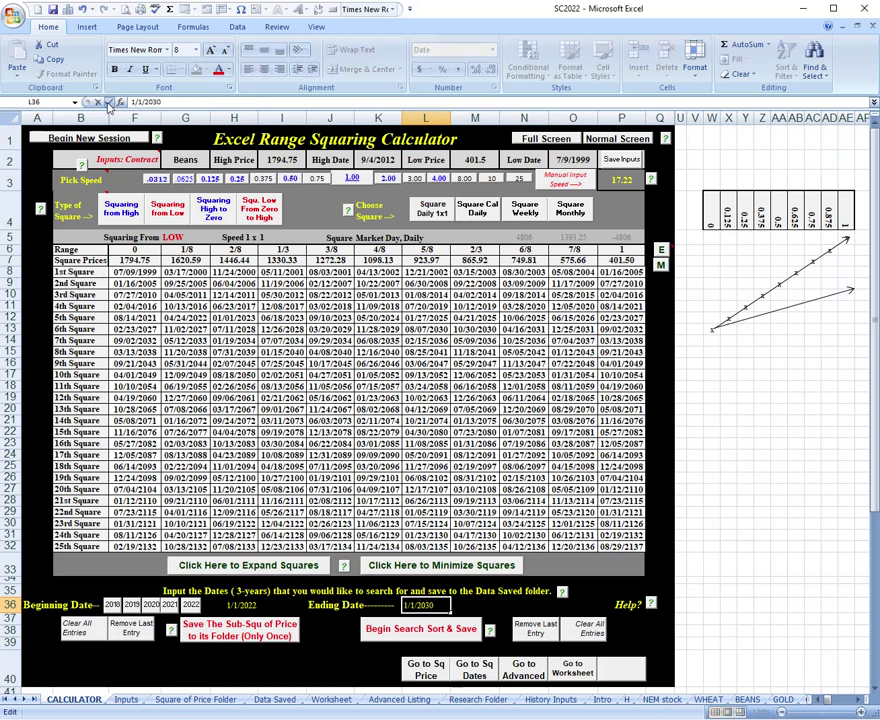
key("Return")
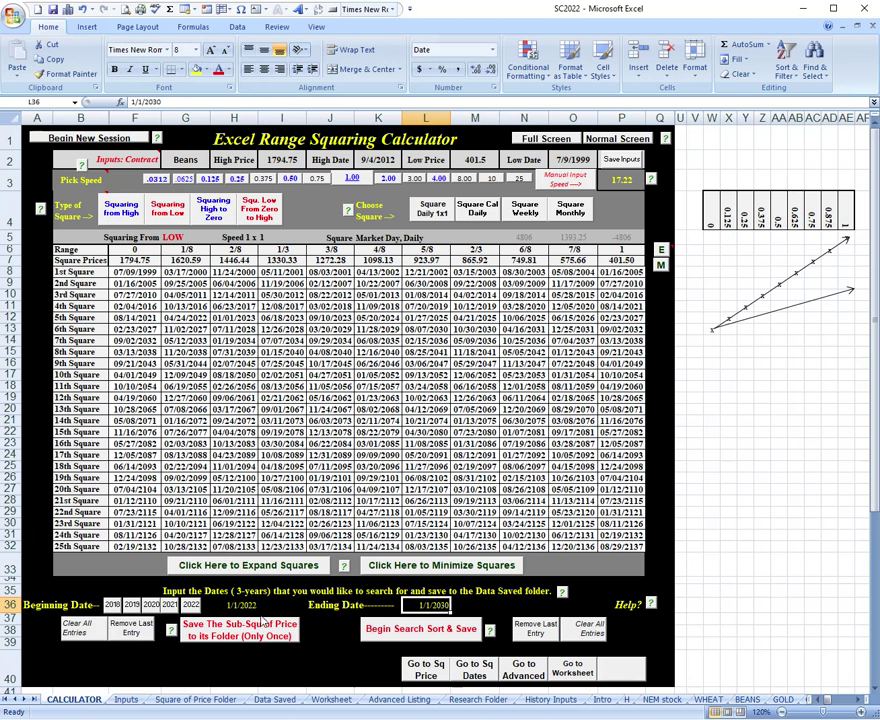
Recalculate the Beans squares at speed 0.25 and select the starting date of the 18th Square.
left_click(240, 606)
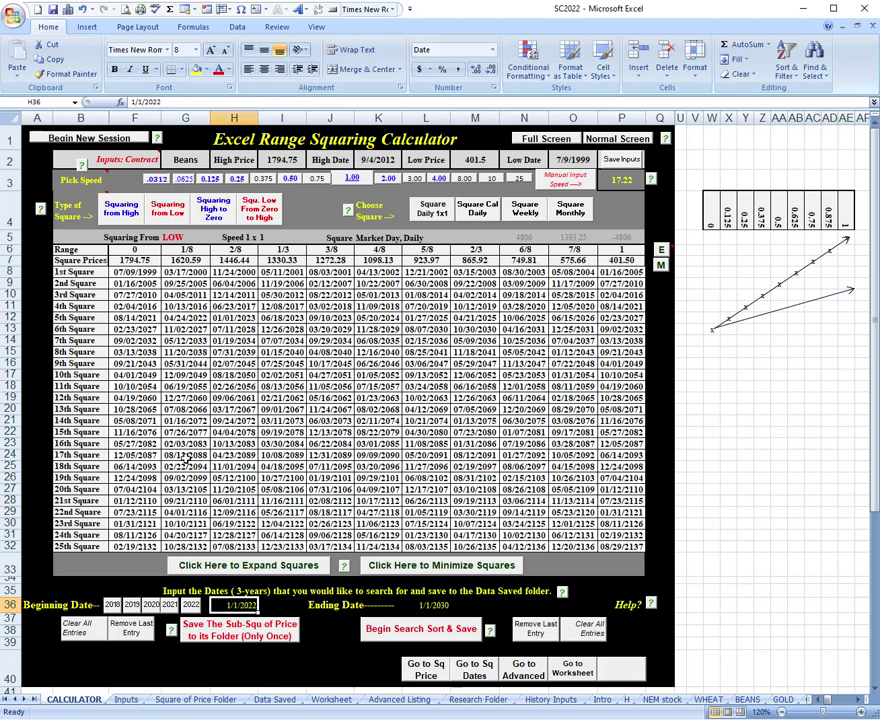
left_click(241, 181)
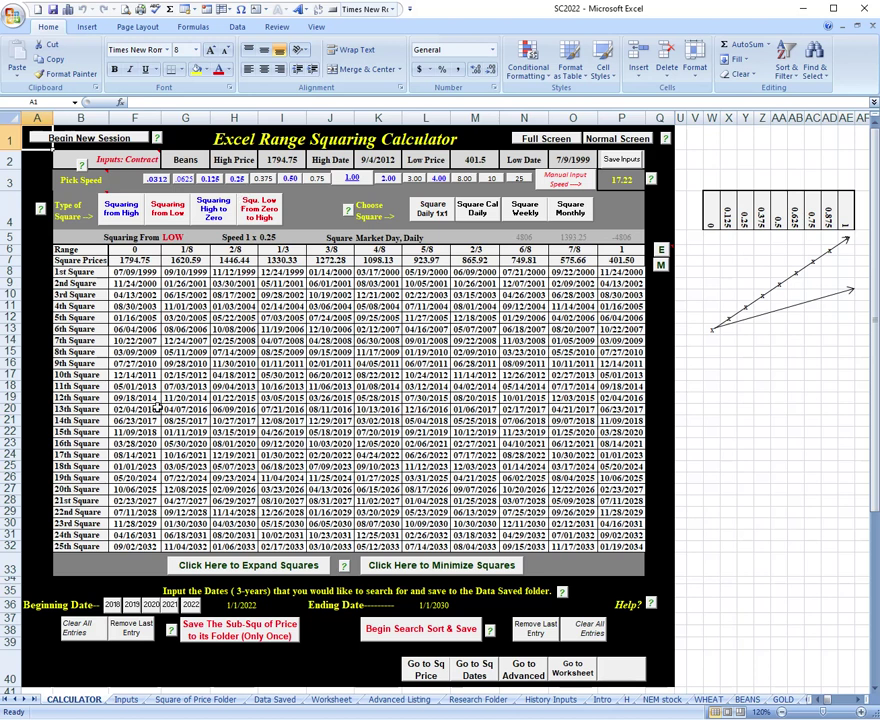
mouse_move(128, 466)
left_mouse_down()
mouse_move(437, 452)
mouse_move(234, 480)
mouse_move(125, 484)
mouse_move(130, 470)
left_mouse_up()
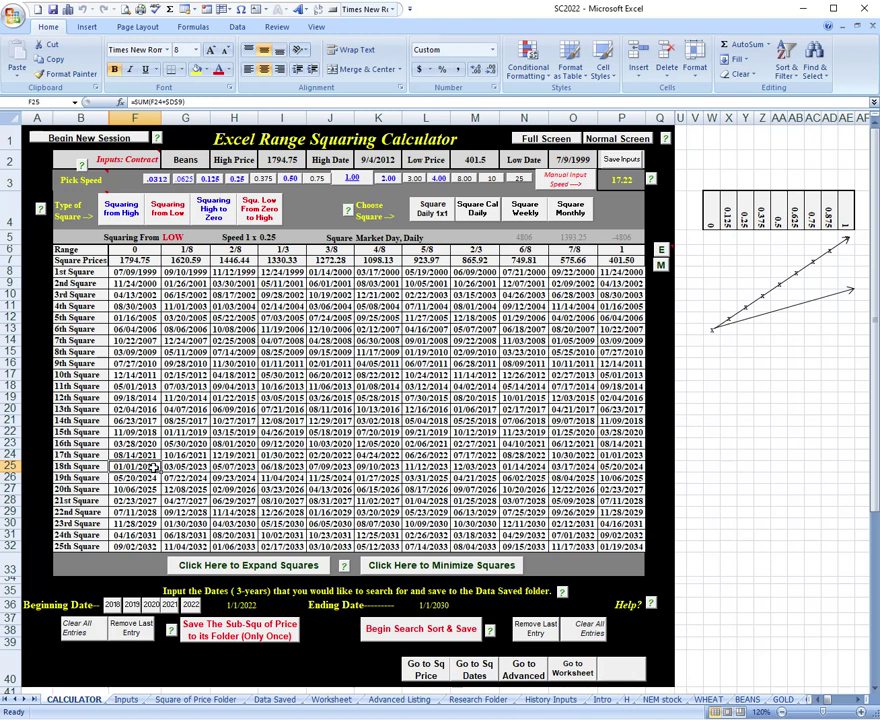
Set the beginning date of the search period to 1-1-2023, matching the start of the 18th Square.
left_click(191, 607)
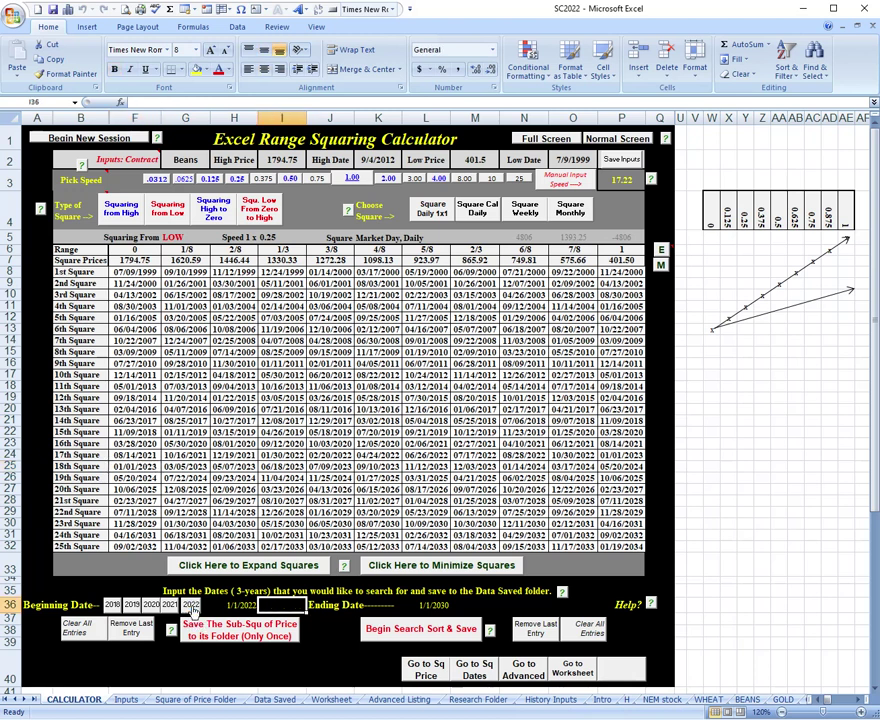
left_click(131, 606)
left_click(112, 605)
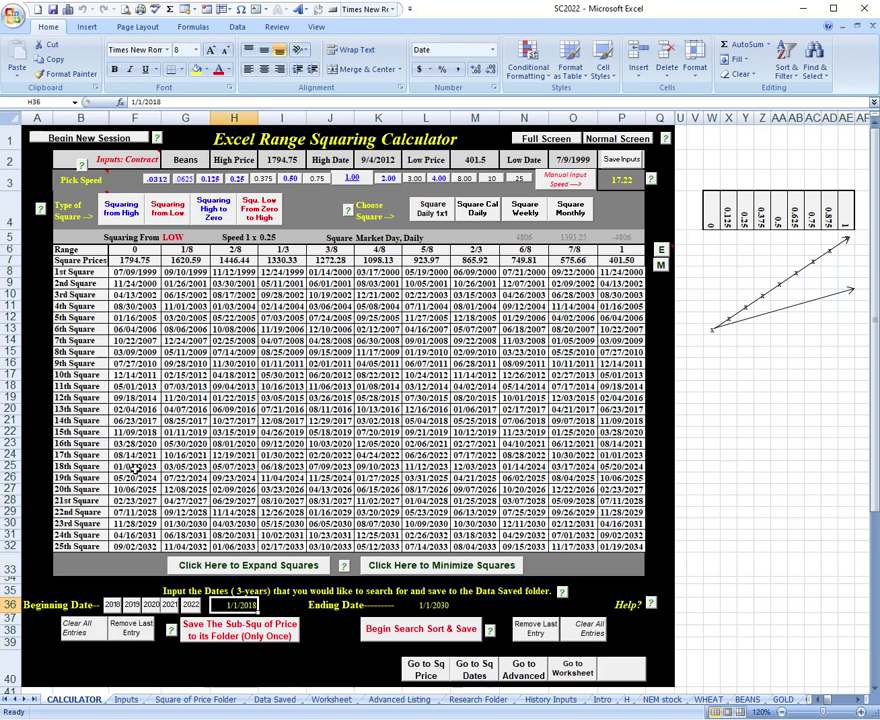
type("1")
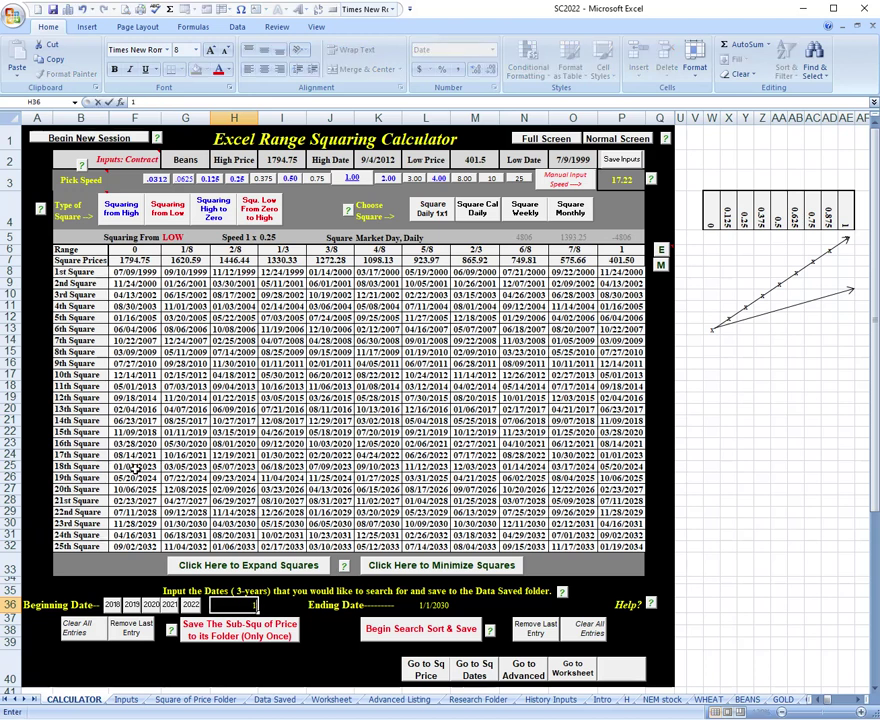
type("-1-2023")
left_click(136, 466)
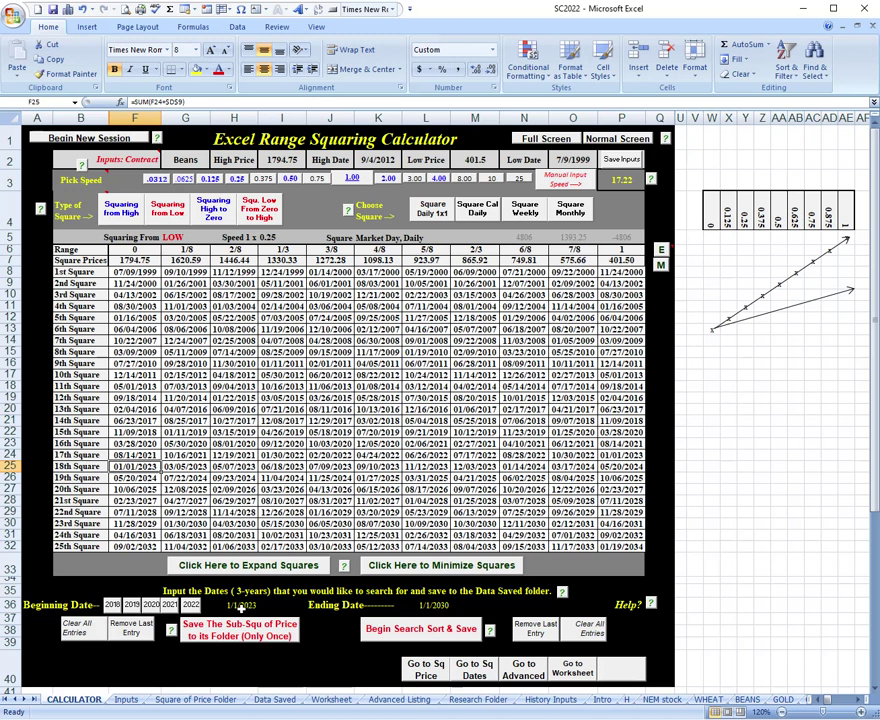
Save the sub-squares of price to their folder and compare the saved values with the calculator's Square Prices row.
left_click_drag(131, 468, 627, 489)
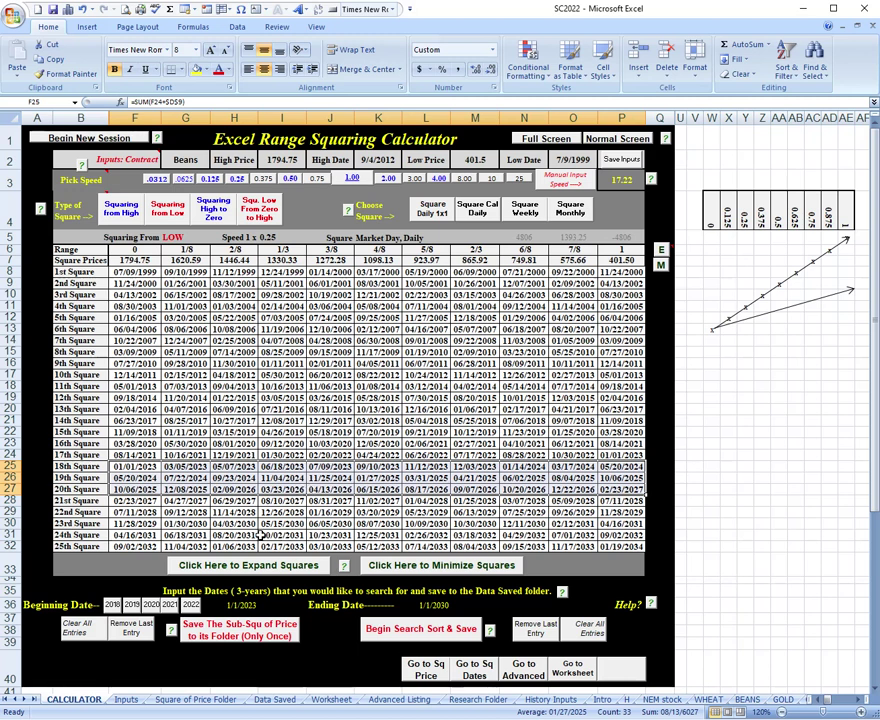
left_click(239, 638)
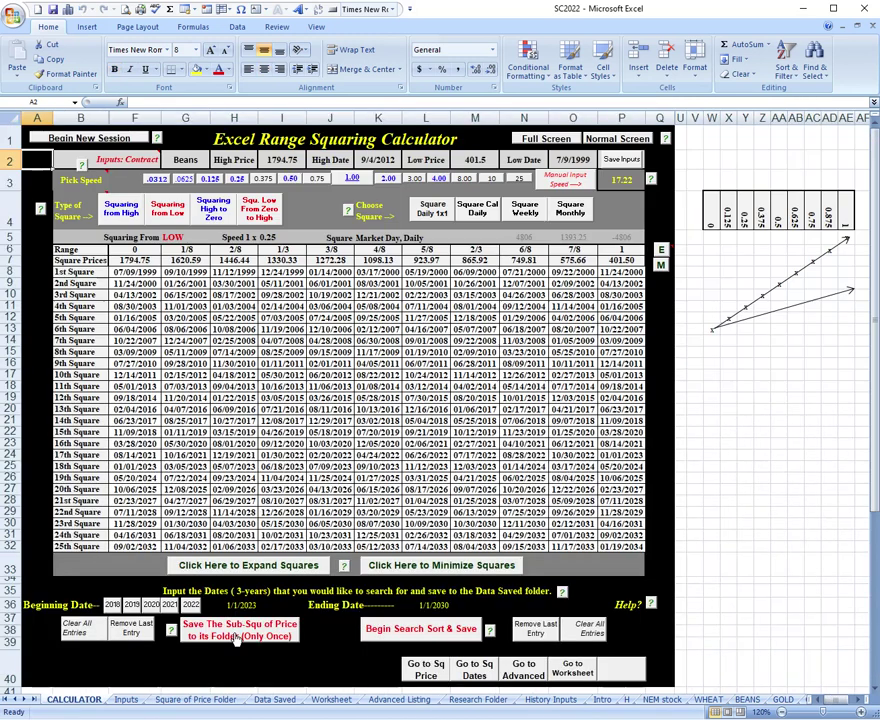
left_click(173, 703)
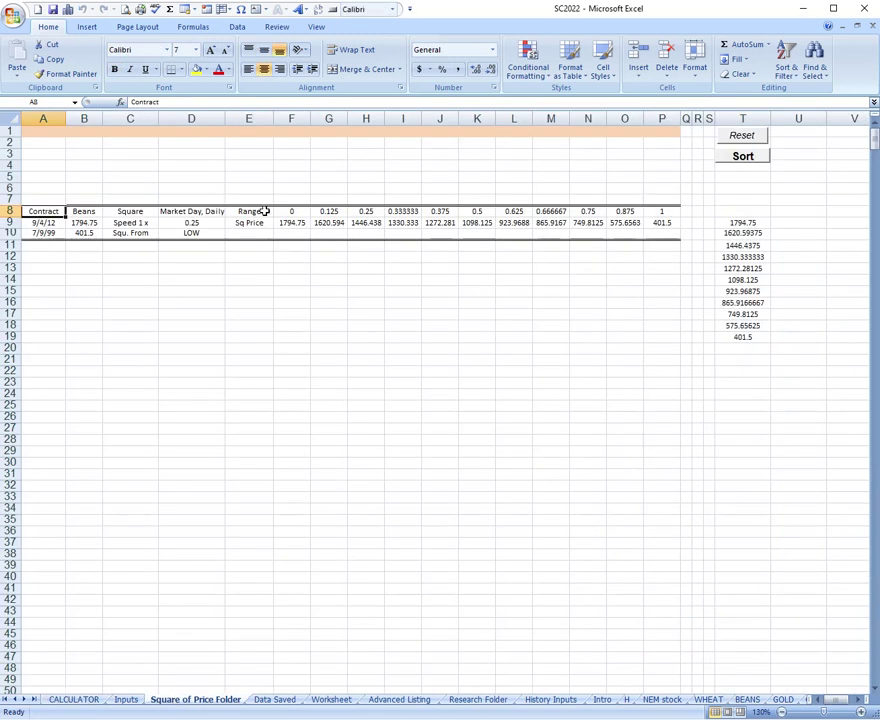
left_click(74, 700)
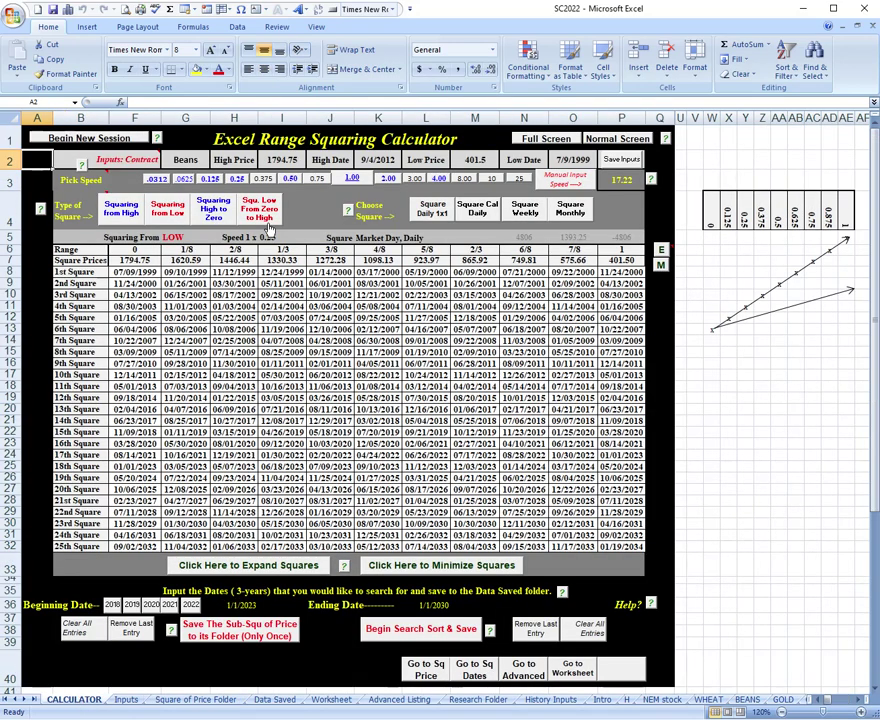
left_click_drag(150, 260, 612, 261)
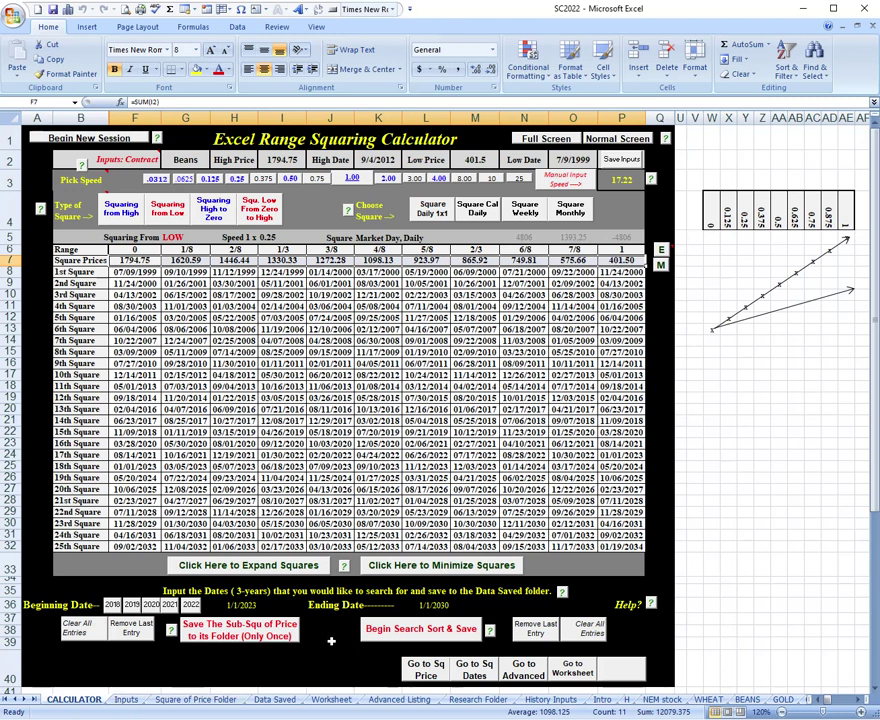
Run the search, sort and save for the chosen period and highlight the square dates on the Data Saved sheet.
left_click(423, 629)
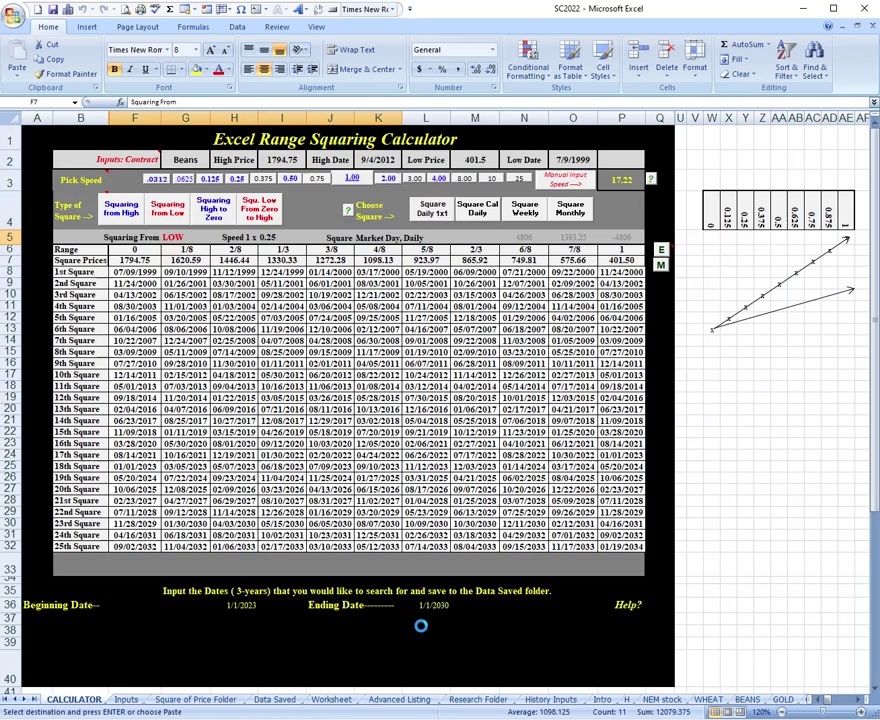
left_click(276, 700)
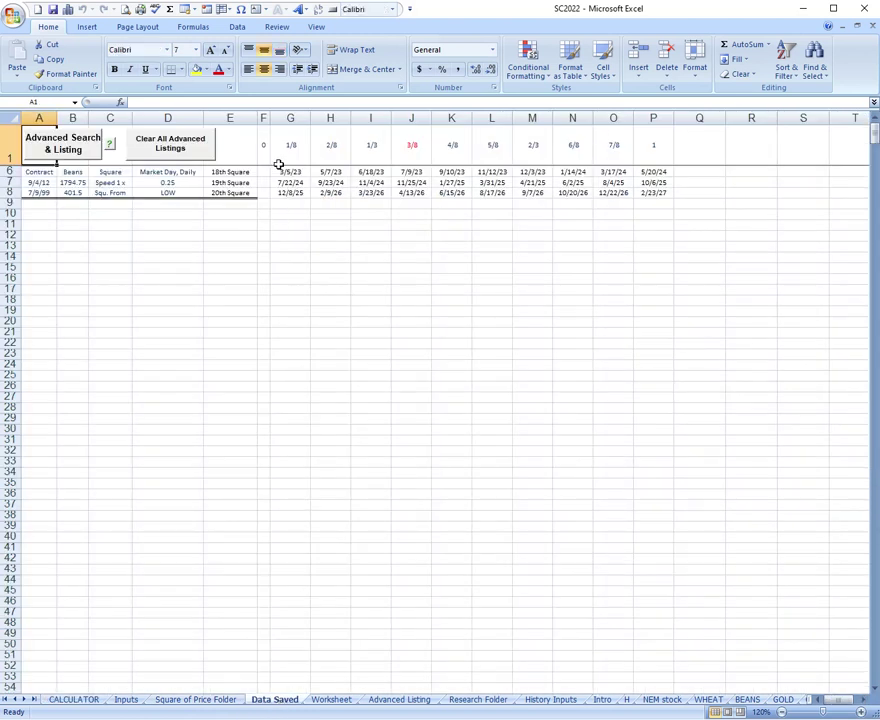
left_click_drag(289, 173, 438, 181)
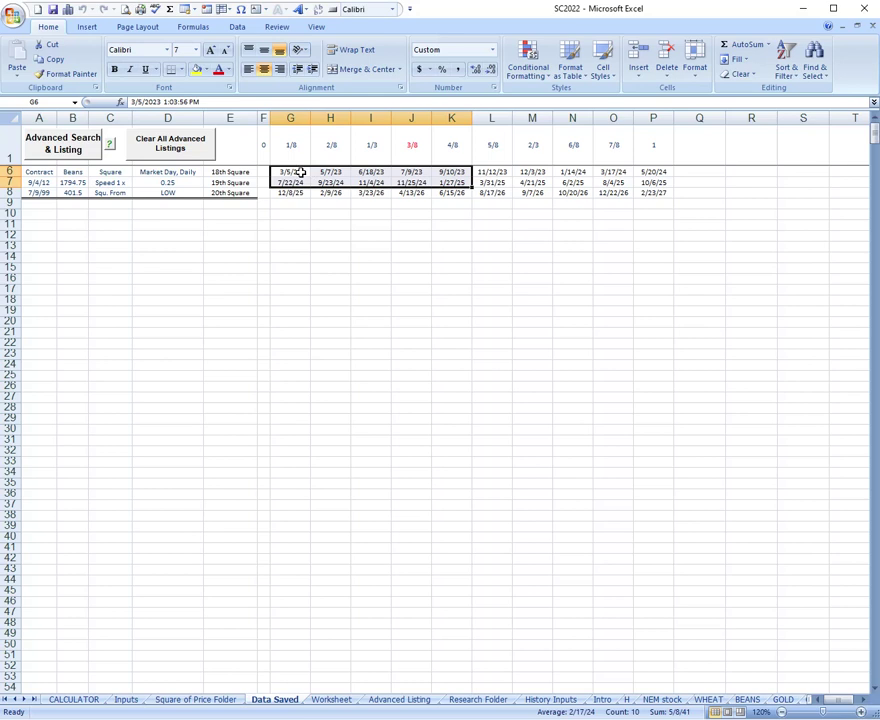
left_click_drag(300, 172, 649, 190)
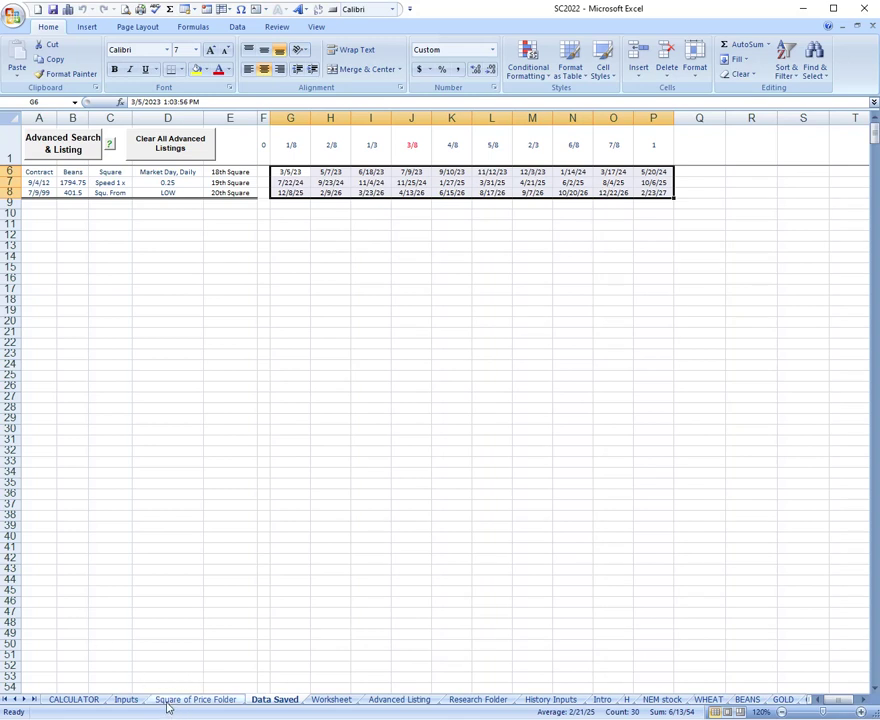
Look over the Inputs and Square of Price Folder sheets, finishing on the Data Saved sheet.
left_click(74, 699)
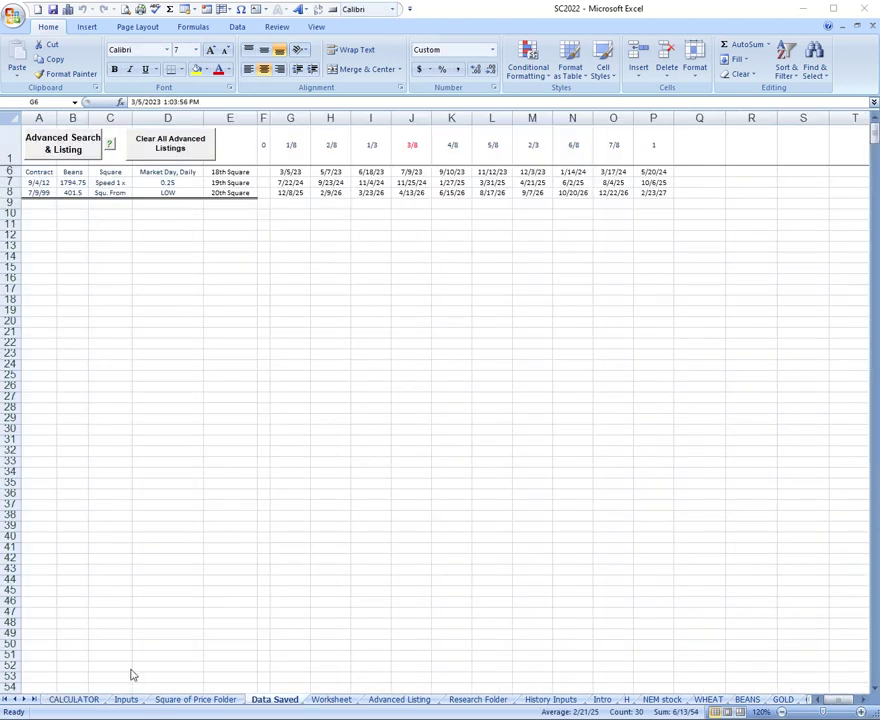
left_click(129, 702)
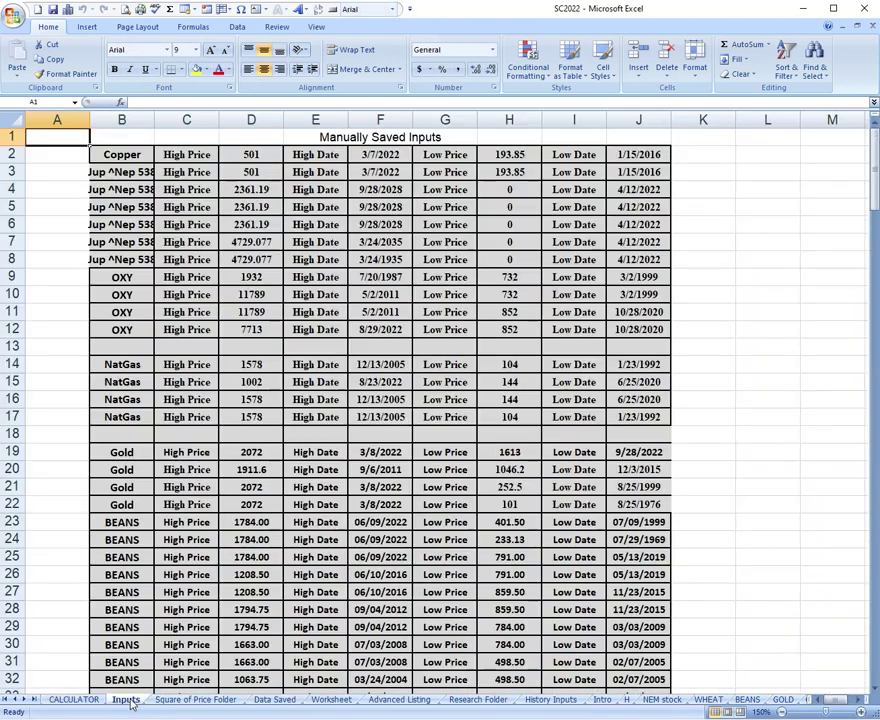
left_click(175, 703)
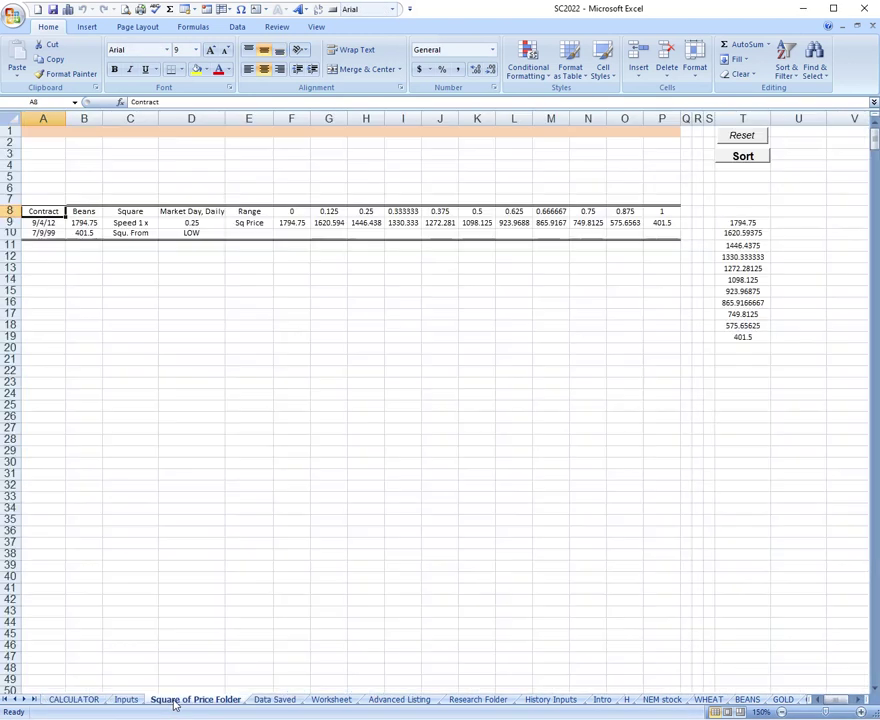
left_click(276, 701)
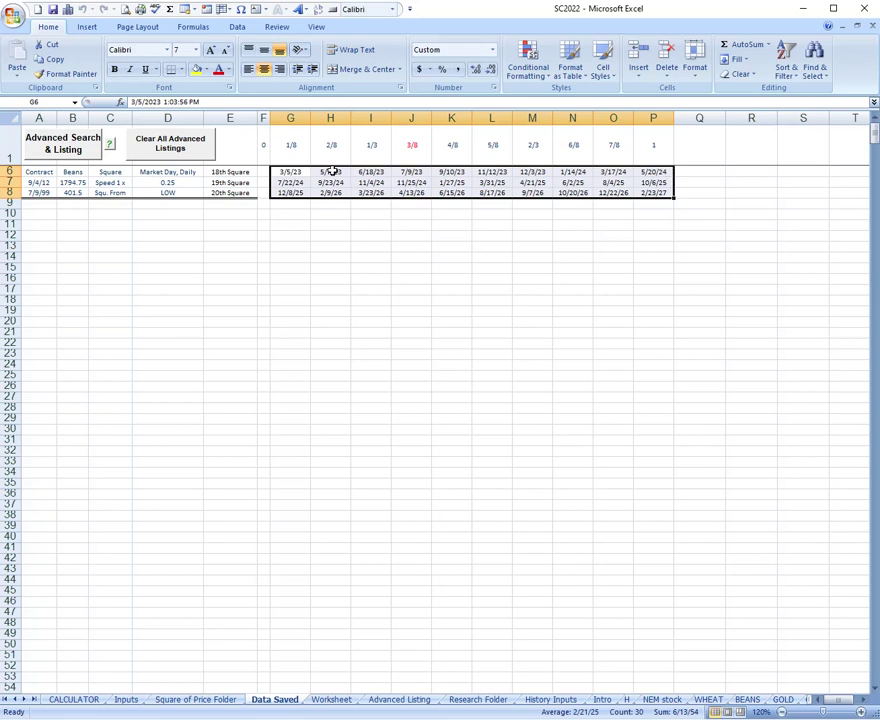
Highlight the saved 18th Square dates and the full block through the 20th Square on the Data Saved sheet.
left_click_drag(291, 173, 645, 170)
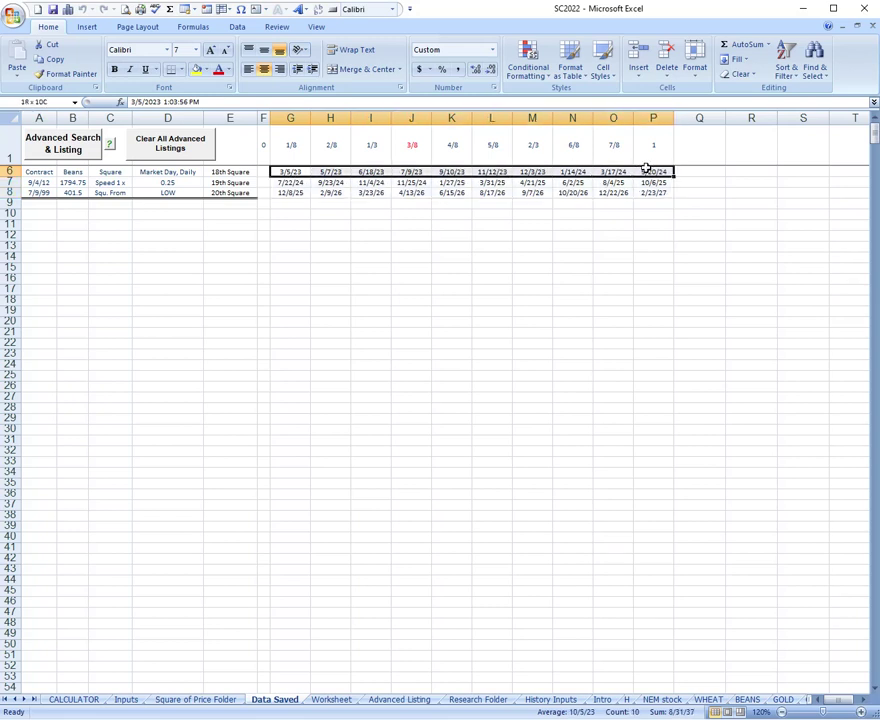
left_click_drag(646, 170, 646, 189)
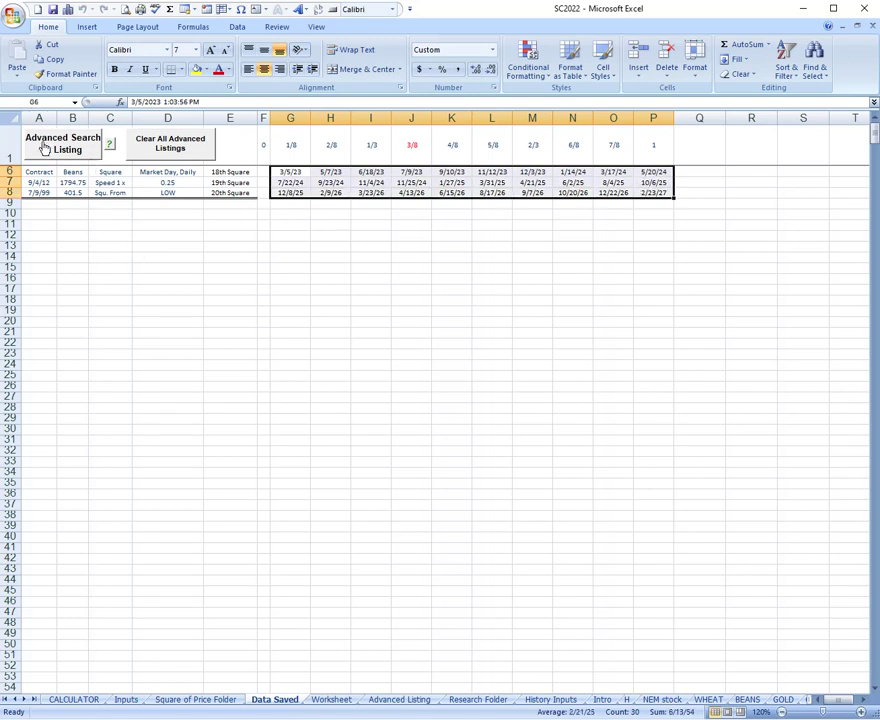
Return to the calculator and compute calendar-day daily squares from the low at speed 0.50.
left_click(75, 701)
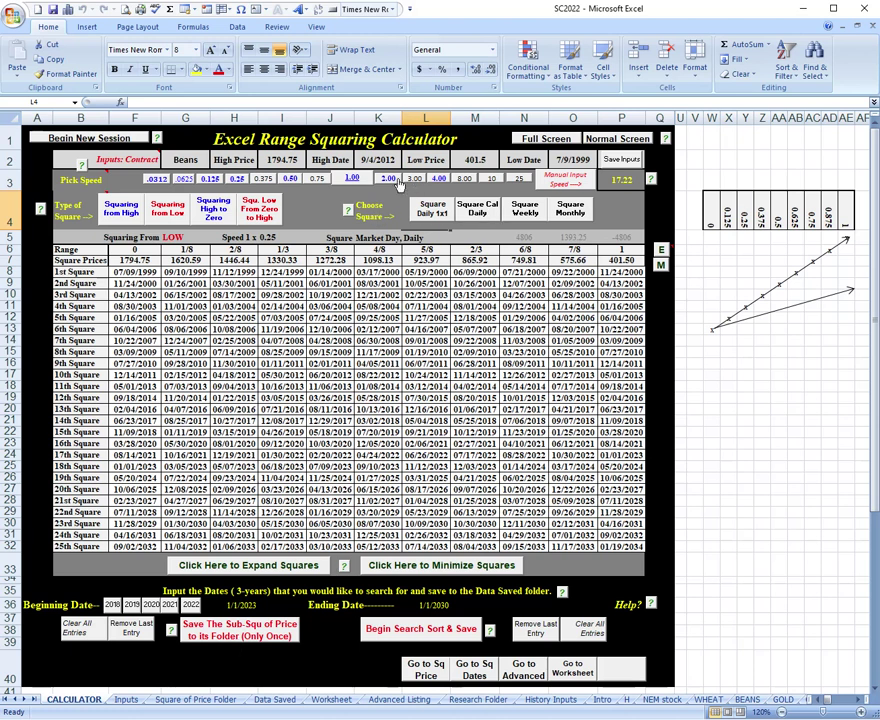
left_click(480, 216)
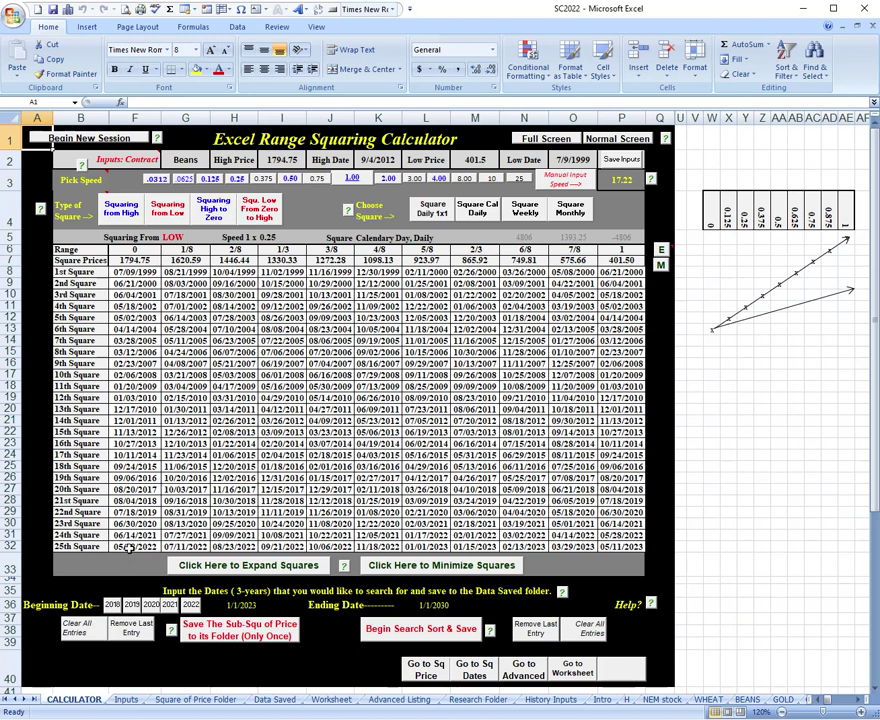
left_click(288, 180)
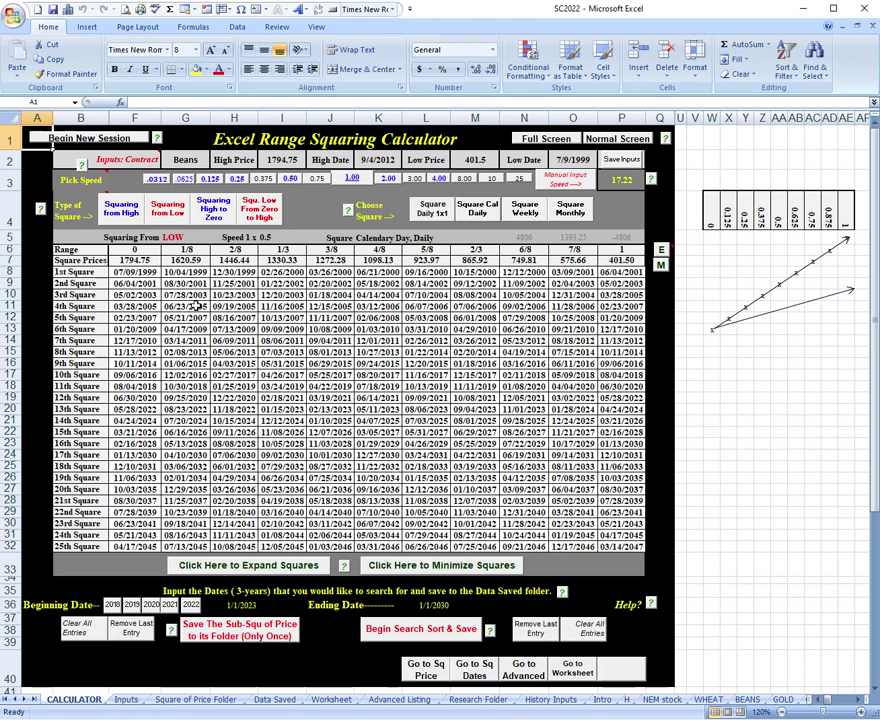
Set the beginning date to 1/1/2022 to cover the 13th to 15th Squares, and run the search, sort and save.
left_click_drag(127, 408, 602, 410)
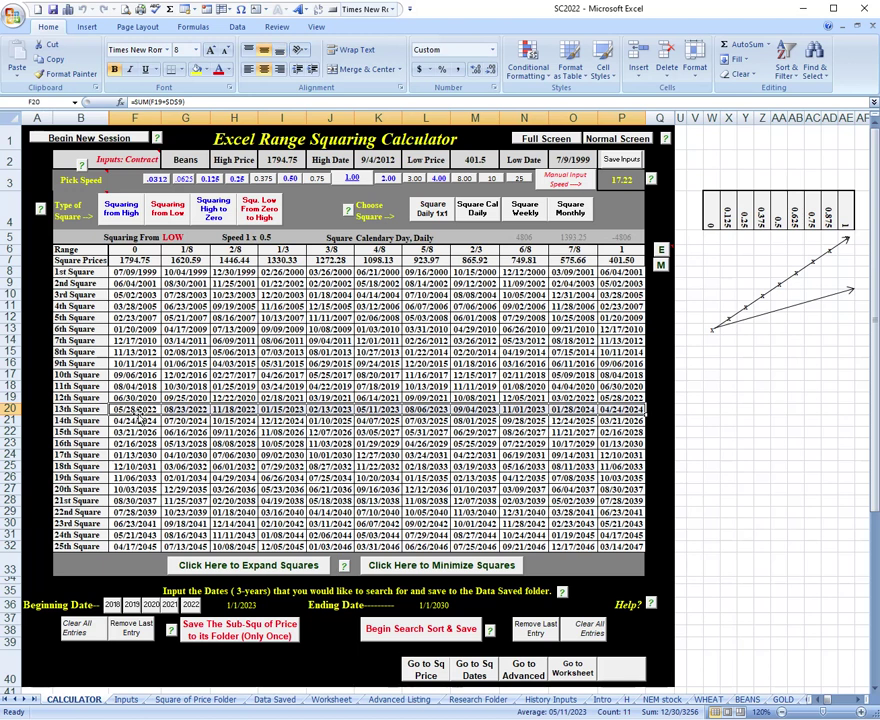
left_click(193, 608)
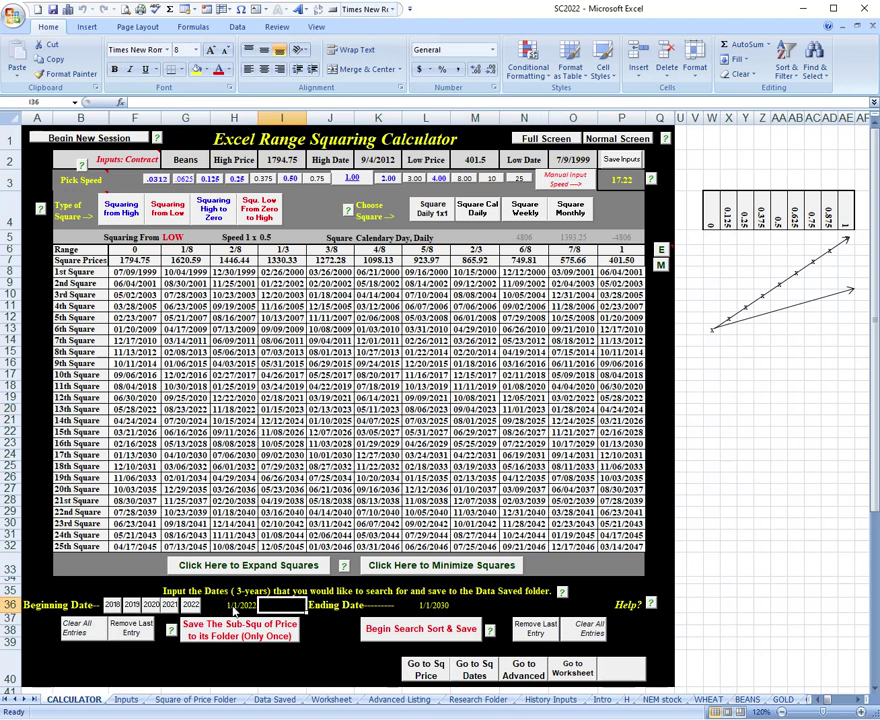
left_click_drag(110, 410, 620, 433)
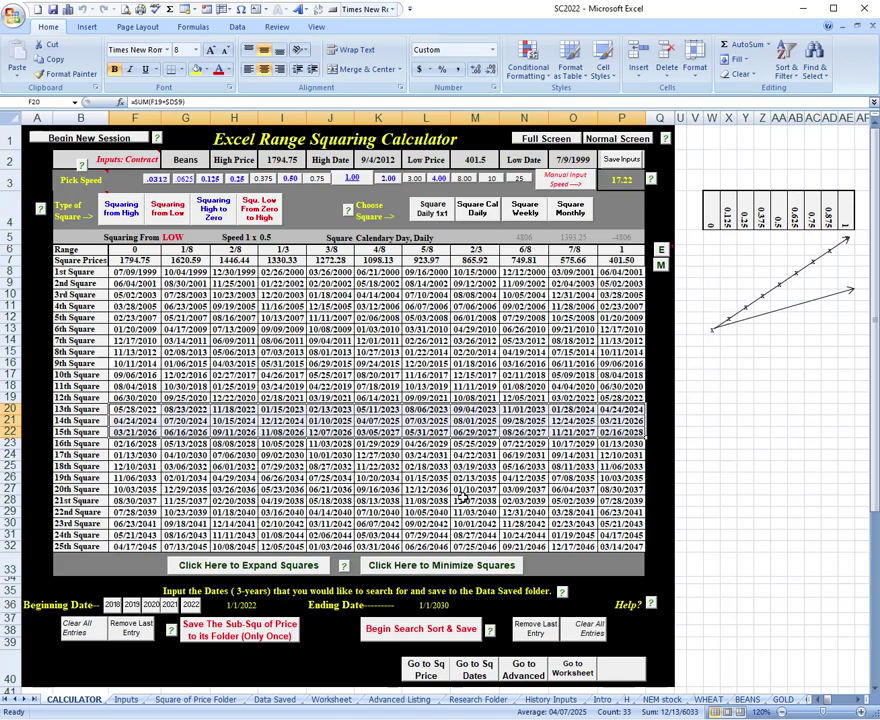
left_click(378, 628)
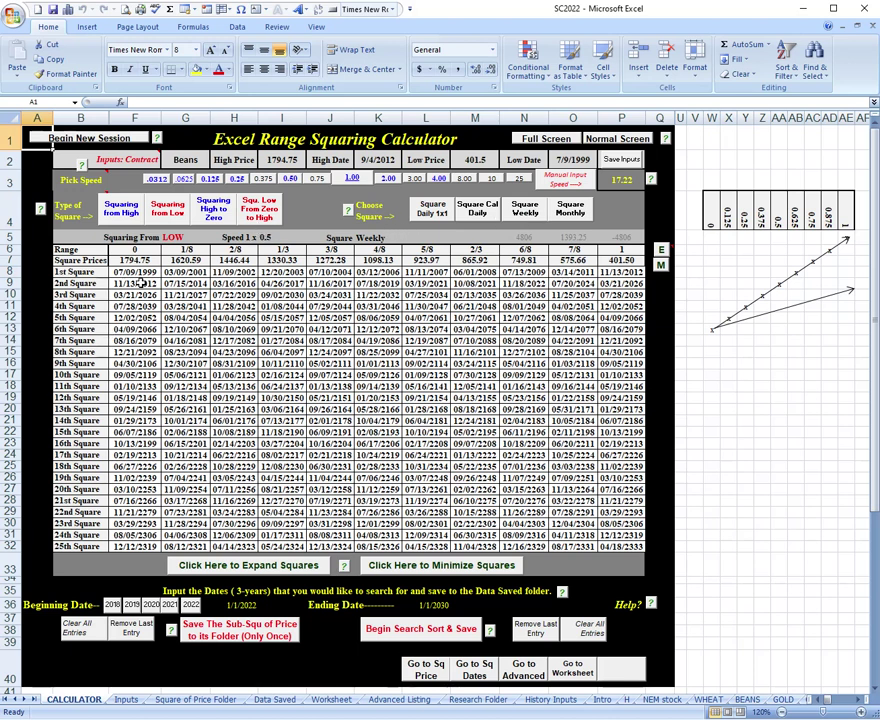
Compute the weekly squares at speed 0.125 and save their dates with a beginning date of 1/1/2022.
left_click(212, 180)
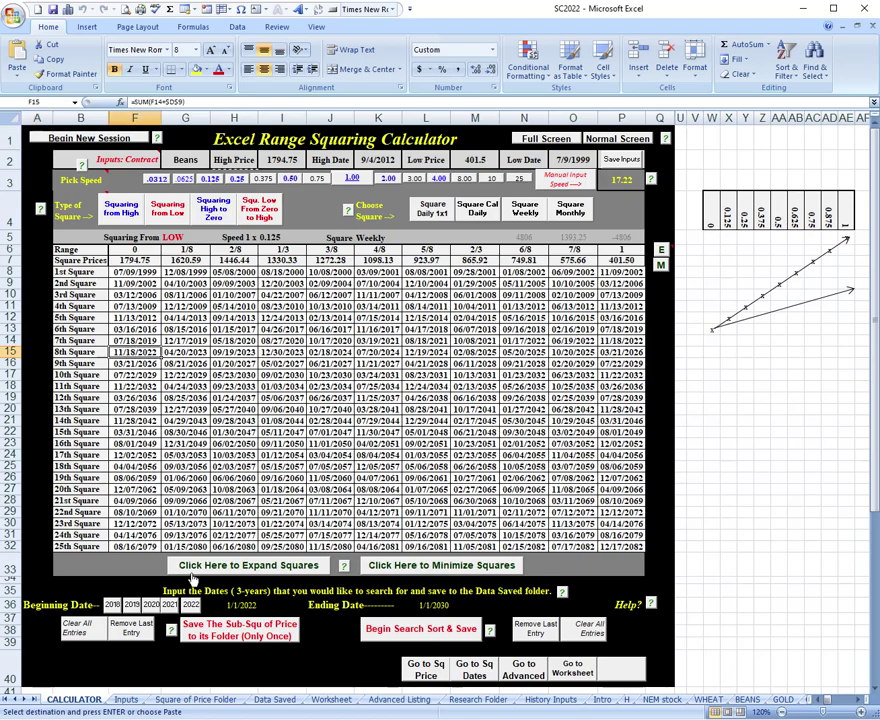
left_click(194, 607)
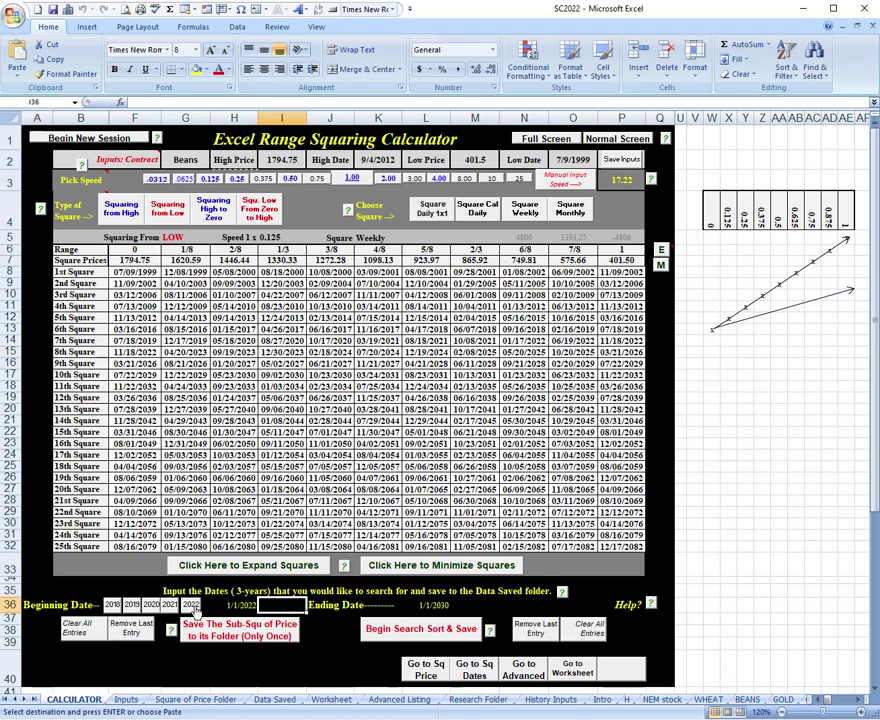
left_click(400, 627)
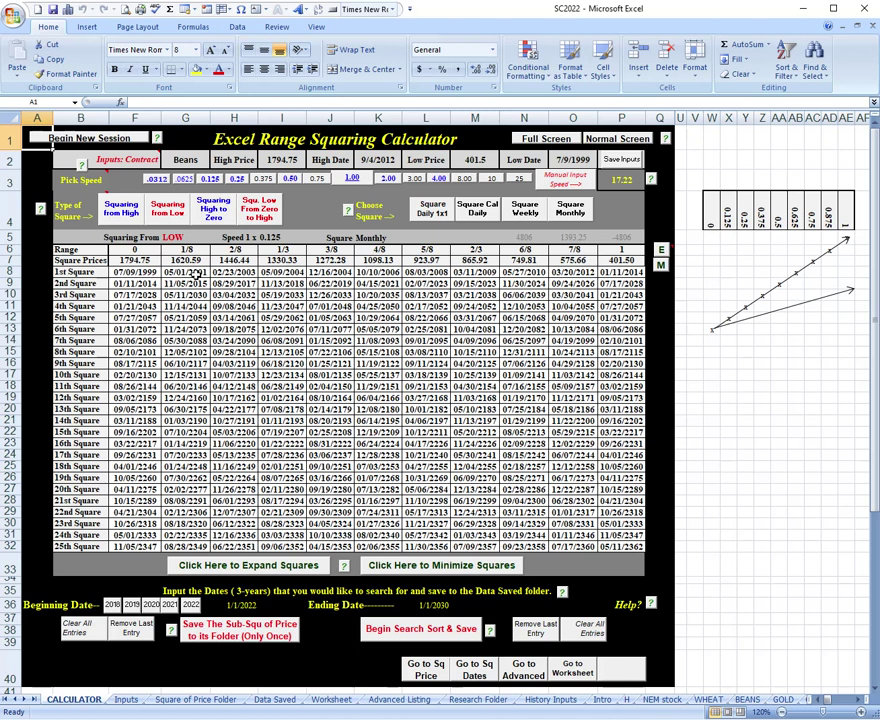
Compute the monthly squares at speed 0.03125 and save their dates with a beginning date of 1/1/2021.
left_click(157, 180)
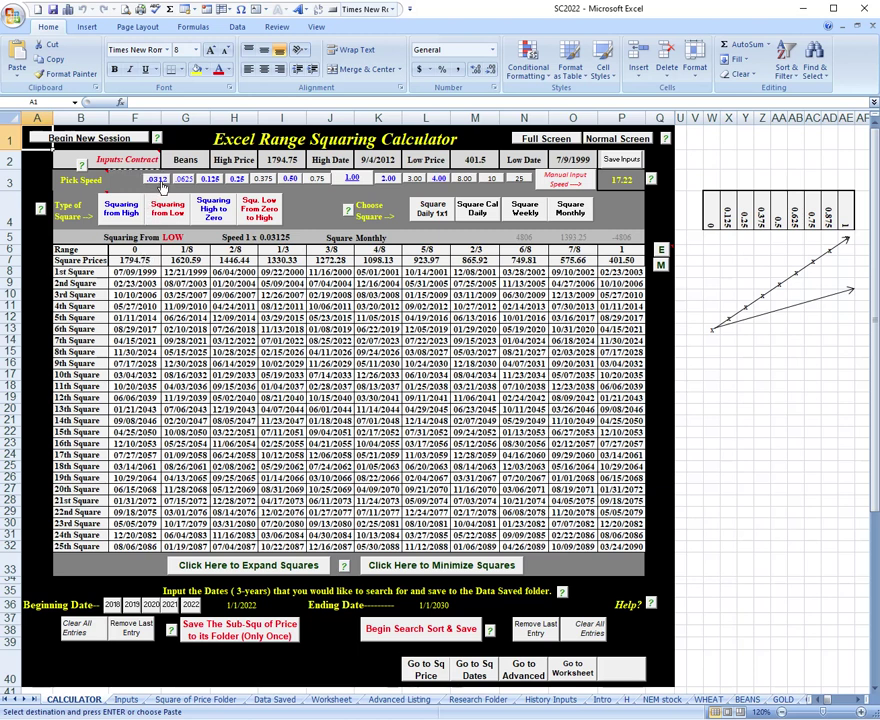
left_click(141, 339)
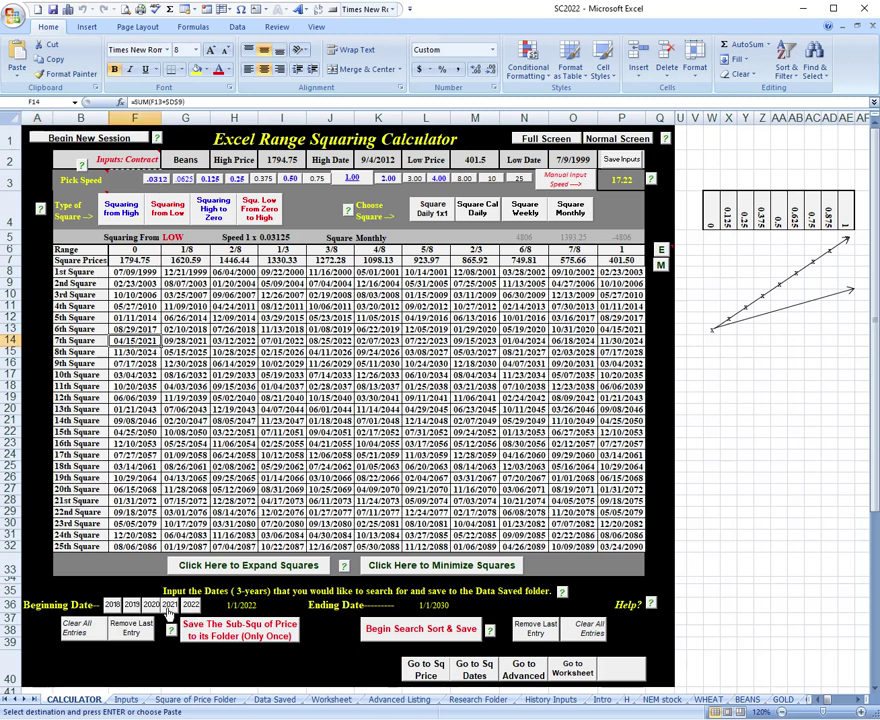
left_click(280, 605)
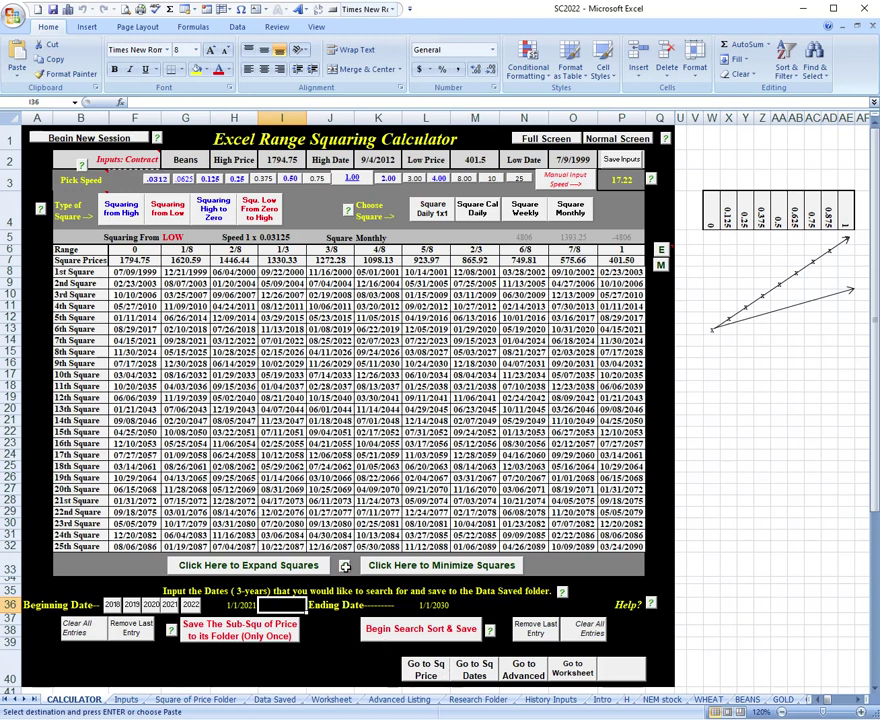
left_click_drag(135, 342, 621, 364)
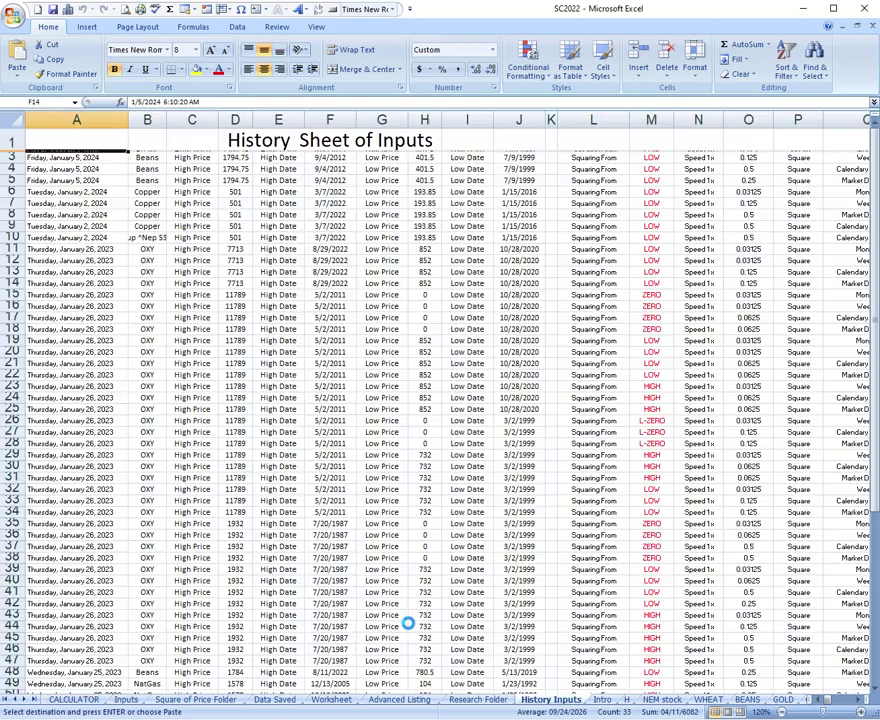
left_click(420, 628)
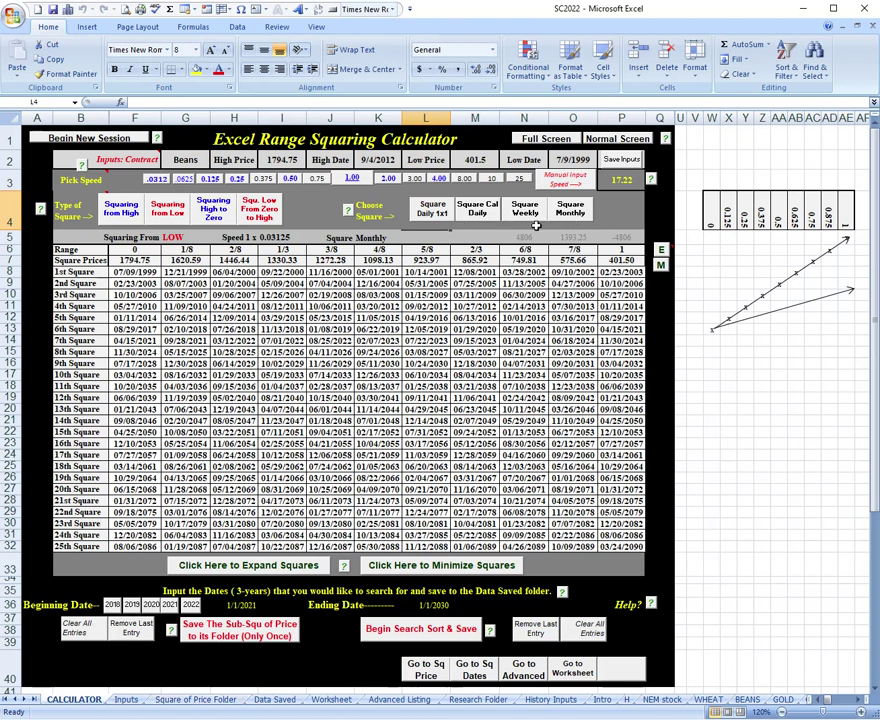
Review the monthly, weekly, calendar-day and market-day entries and all their square dates on the Data Saved sheet.
left_click(275, 700)
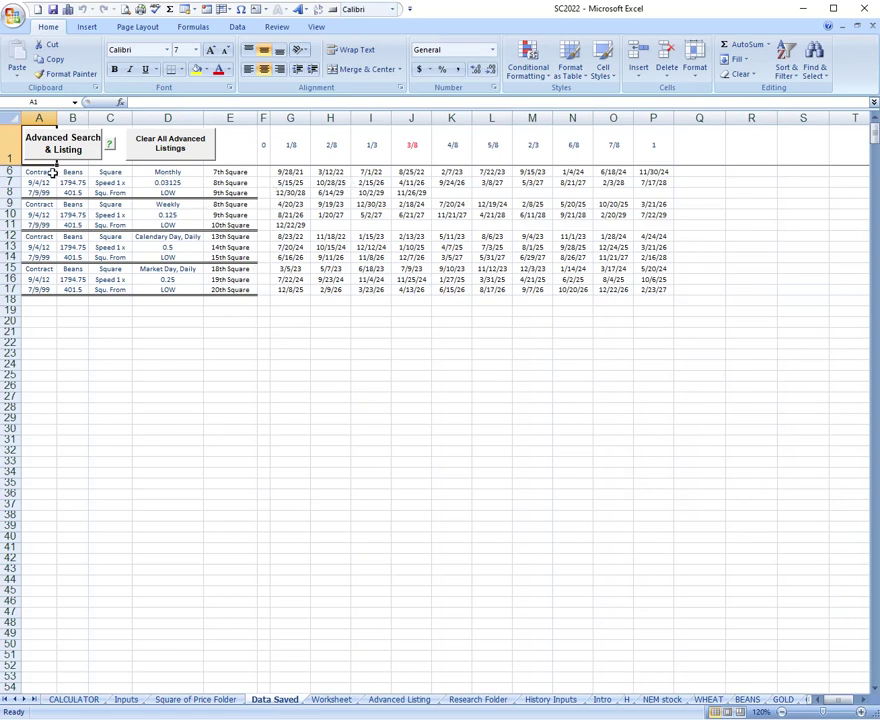
left_click_drag(181, 171, 181, 183)
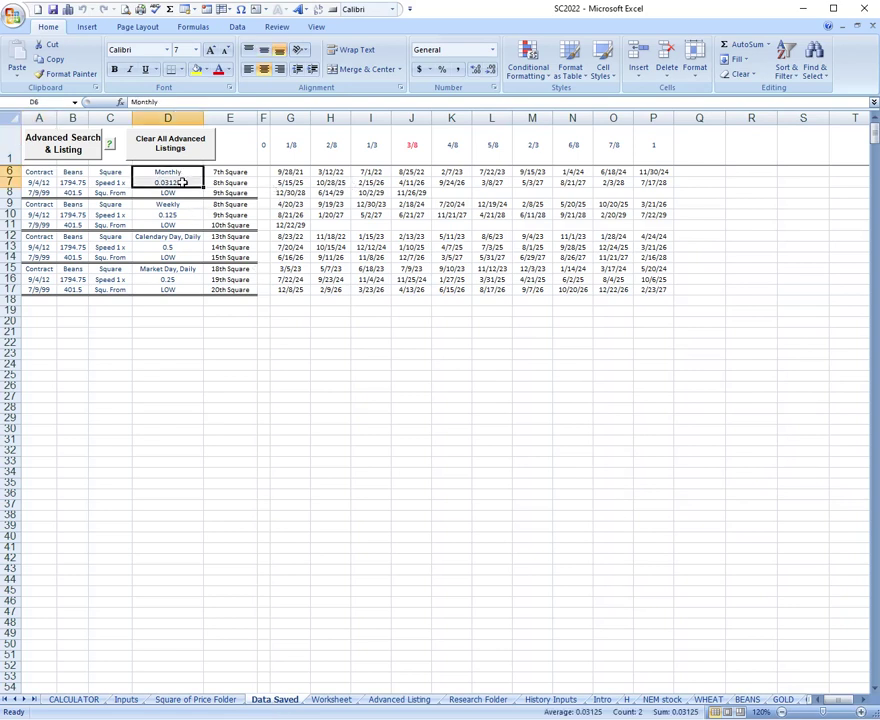
left_click(183, 204)
left_click(183, 236)
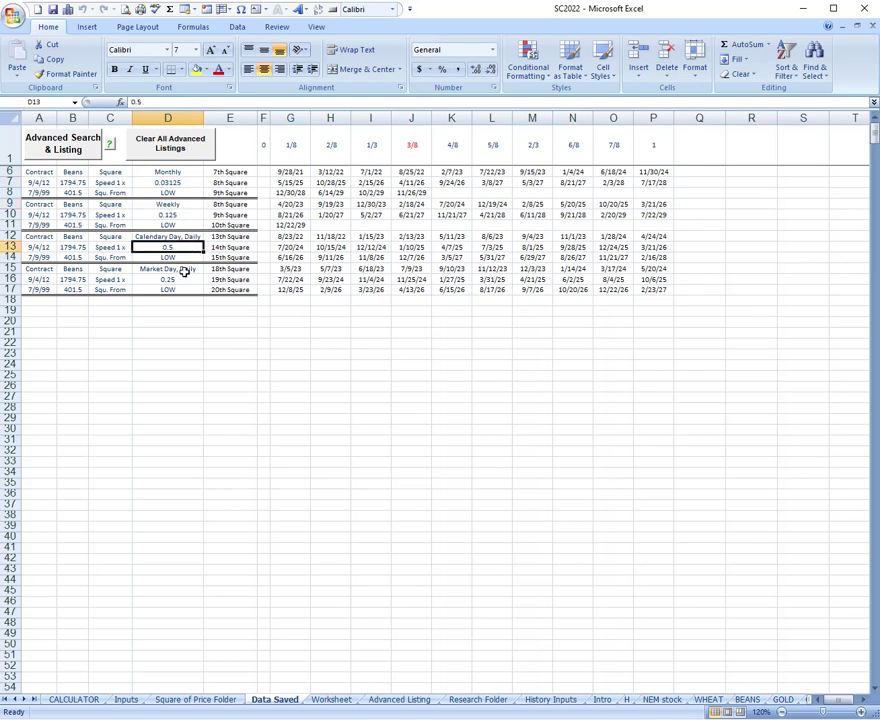
left_click(184, 269)
left_click_drag(290, 173, 655, 298)
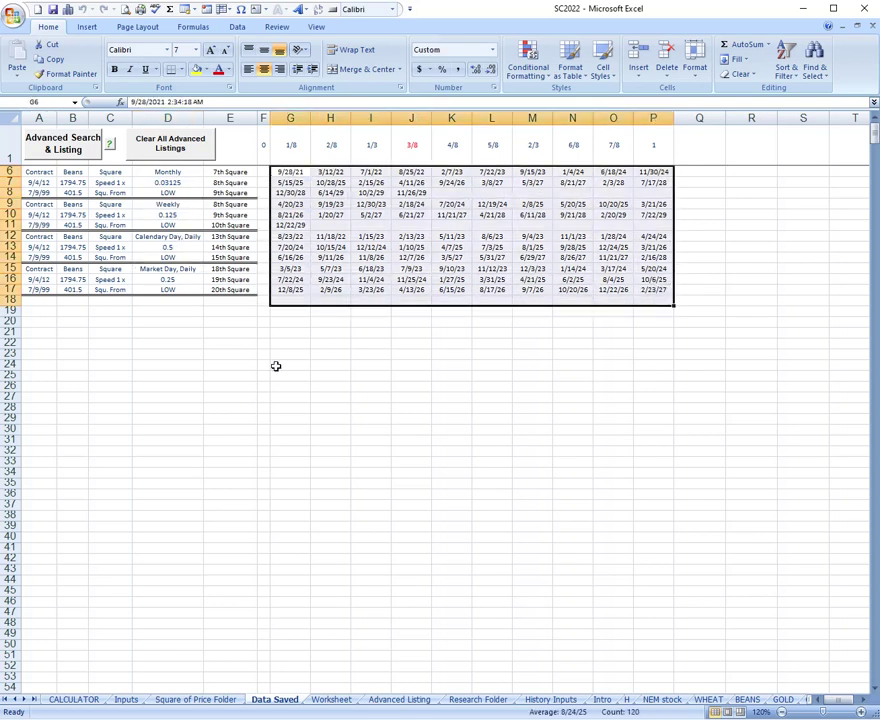
Bring the weekly soybean chart with its square overlay over the calculator, examine its high, and move it away again.
left_click(75, 699)
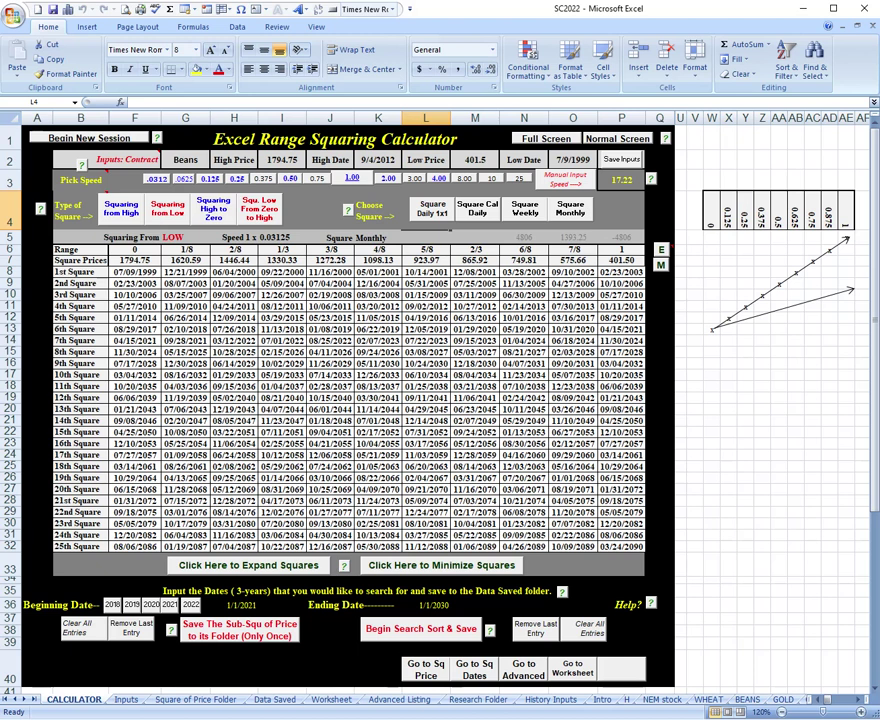
left_click_drag(0, 37, 430, 26)
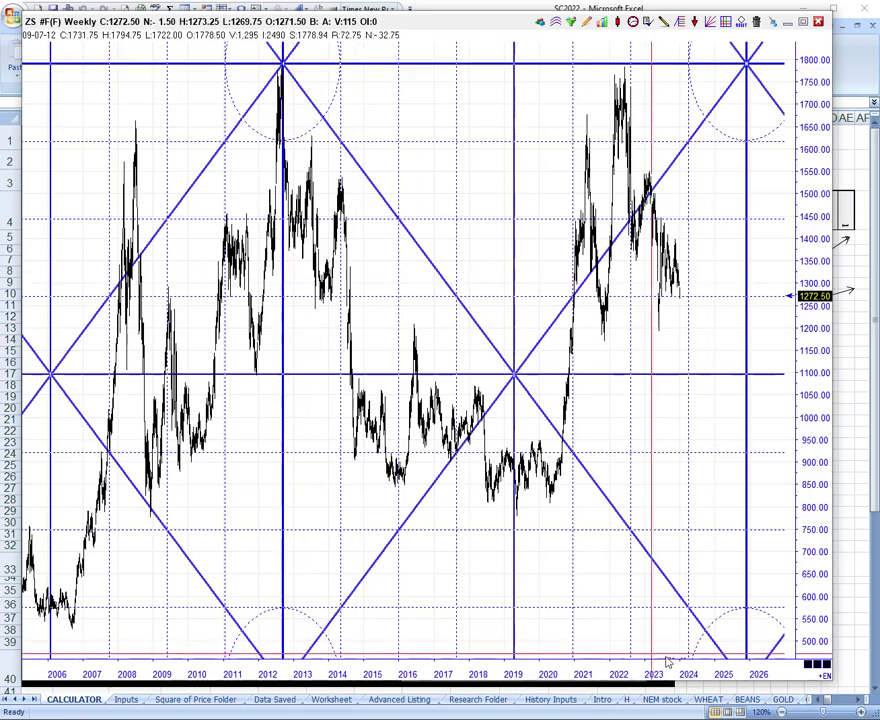
left_click_drag(440, 23, 0, 25)
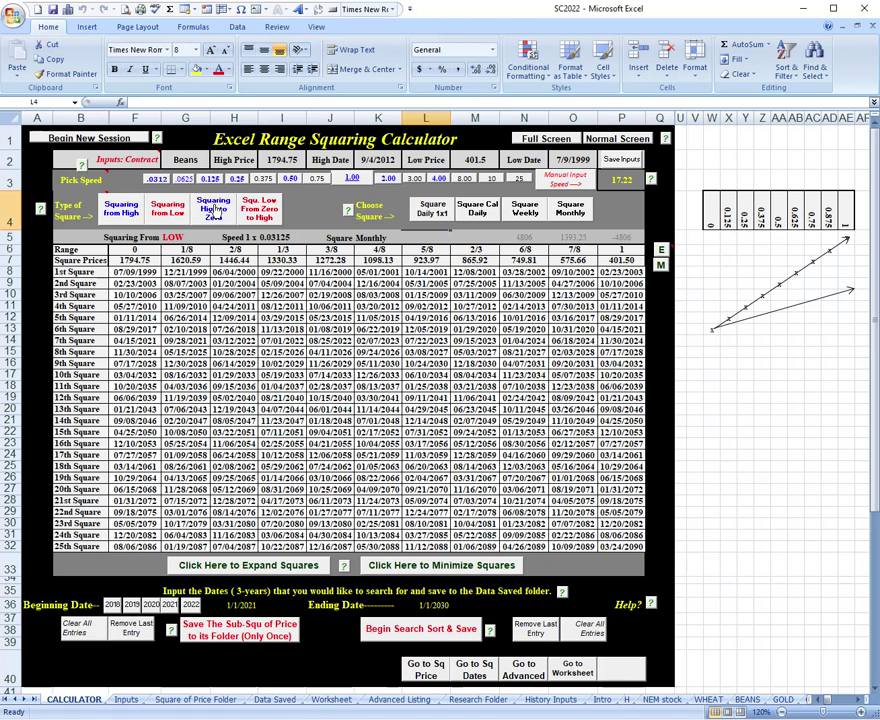
left_click(214, 209)
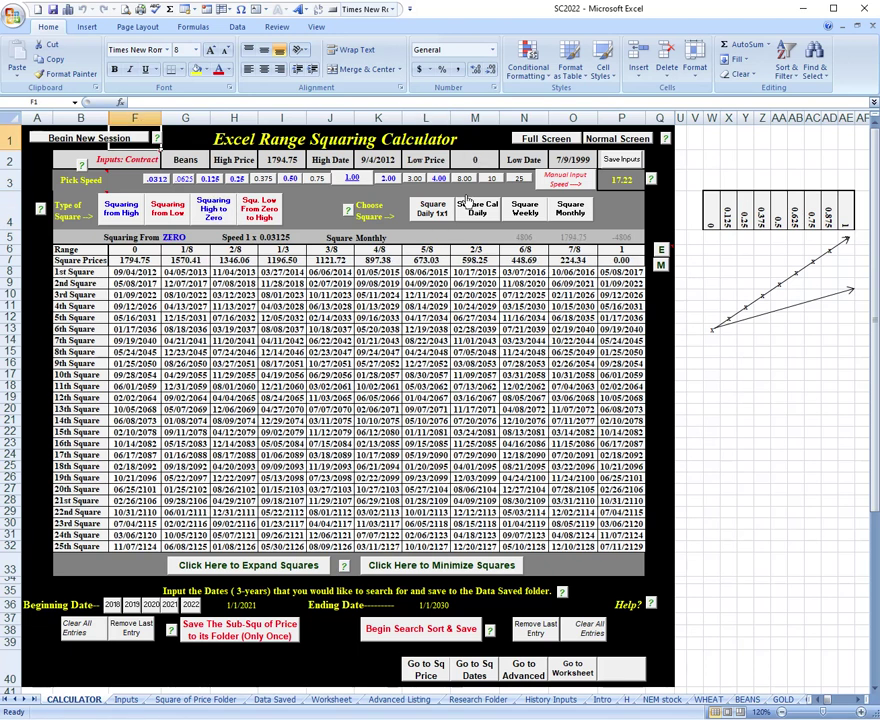
left_click(488, 163)
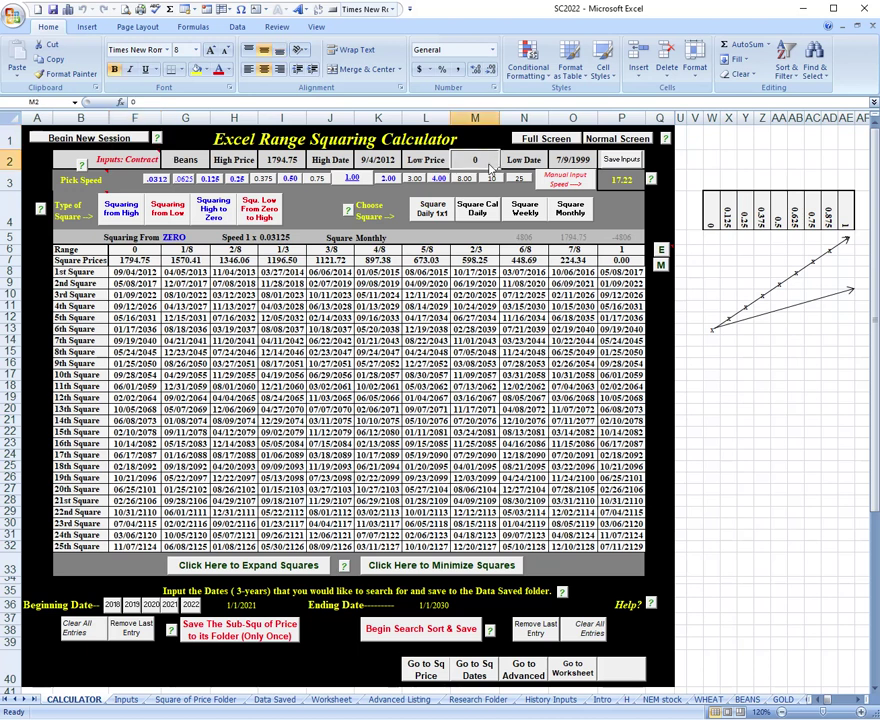
type("401.5")
left_click(565, 161)
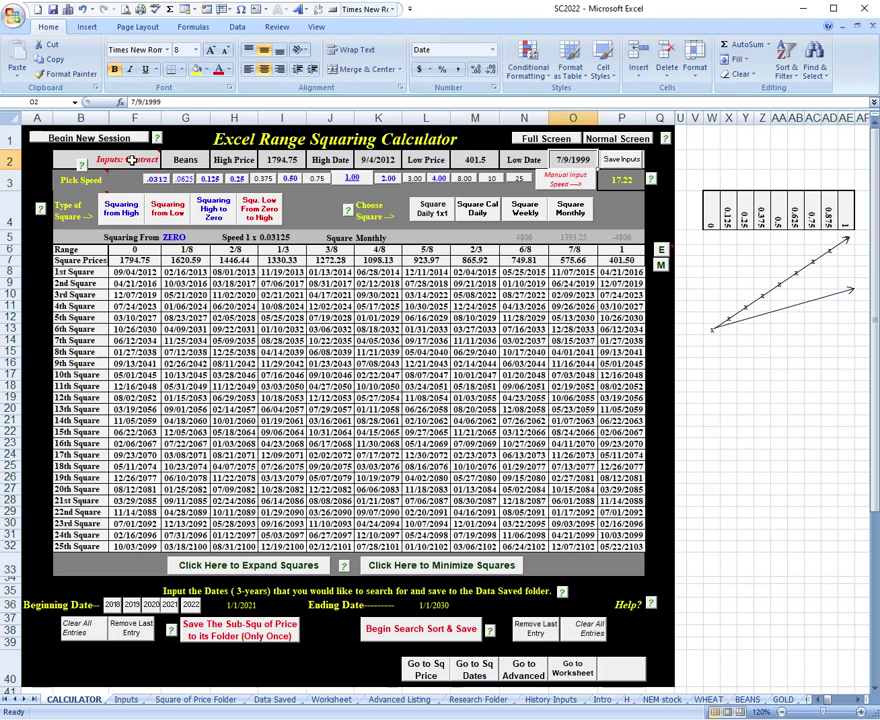
Compute the squares from the high at speed 0.25 as market-day daily squares.
left_click(112, 212)
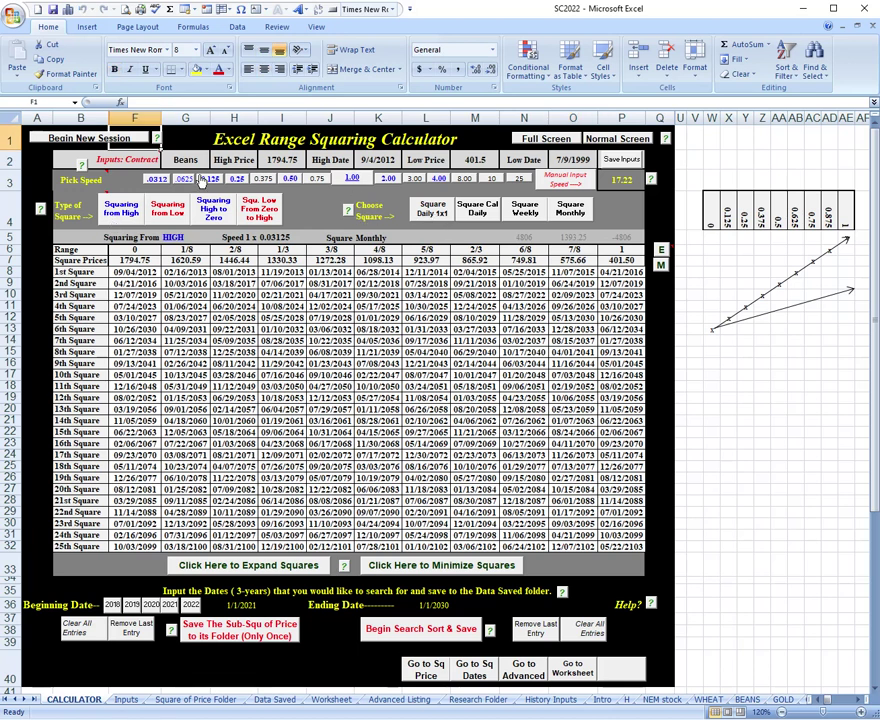
left_click(234, 179)
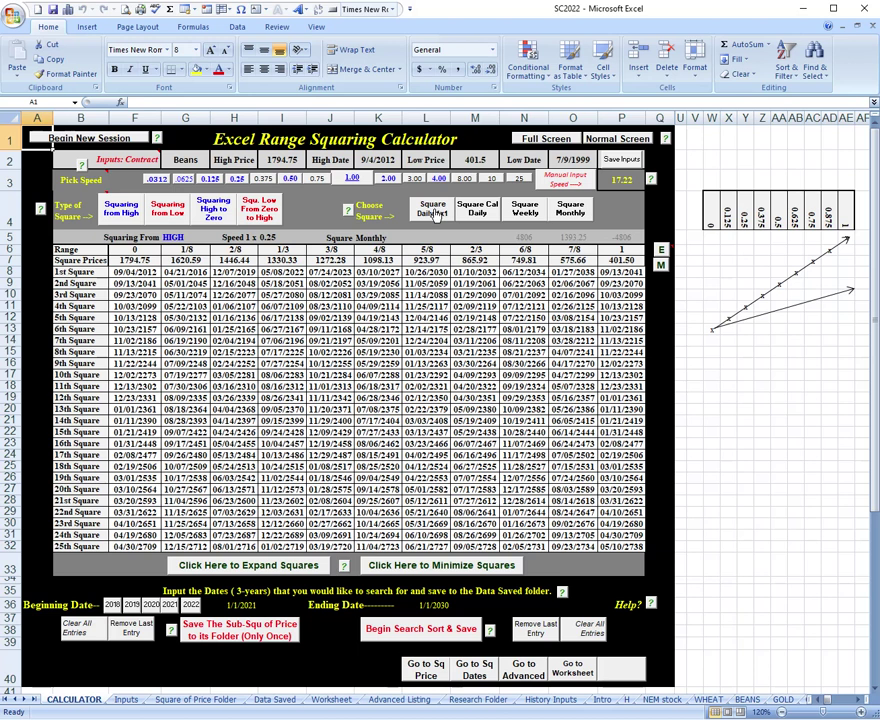
left_click(435, 213)
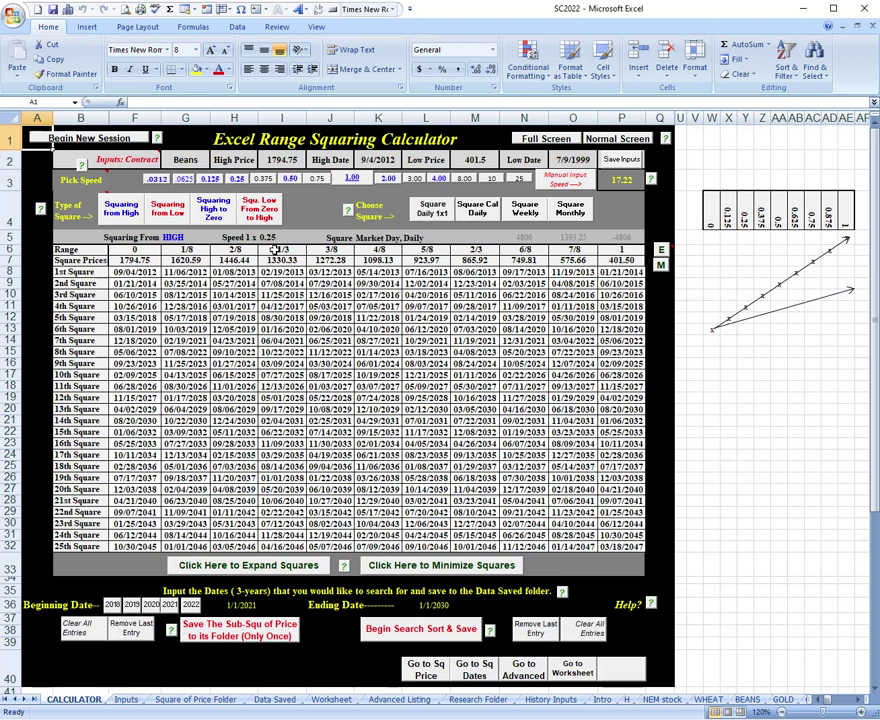
Set the beginning date to 1/1/2022 to match the 8th Square, and run the search, sort and save.
left_click(141, 354)
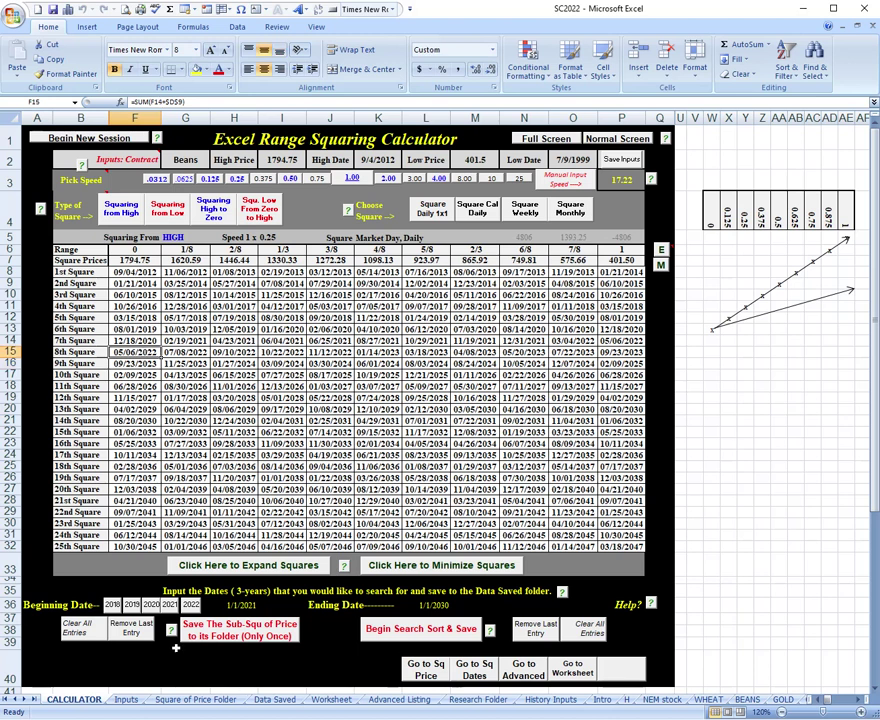
left_click(282, 605)
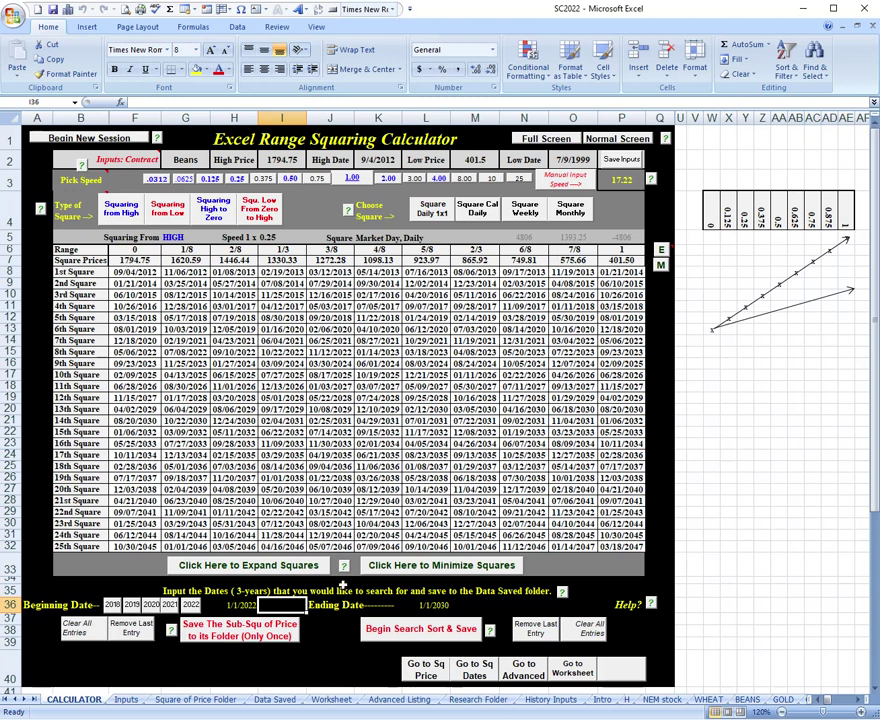
left_click(390, 630)
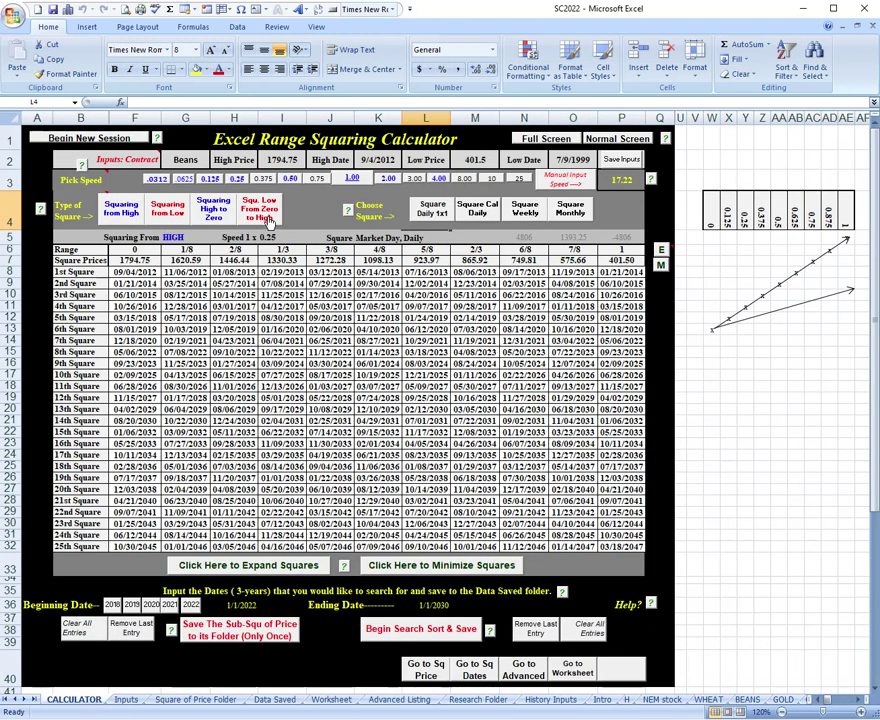
Compute the squares from the high as calendar-day daily squares at speed 0.25, and run the search, sort and save.
left_click(478, 210)
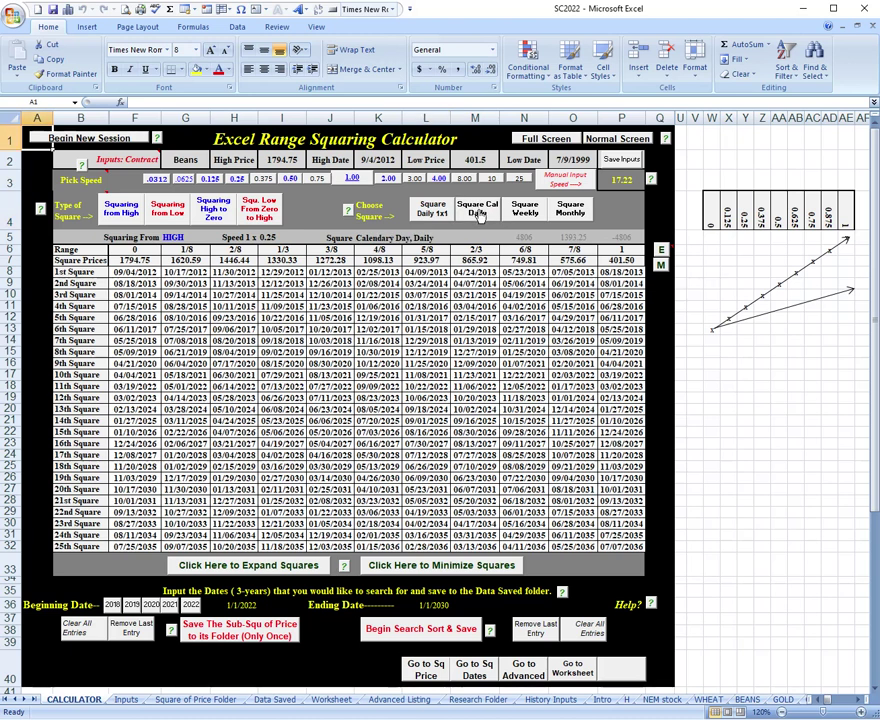
left_click(380, 238)
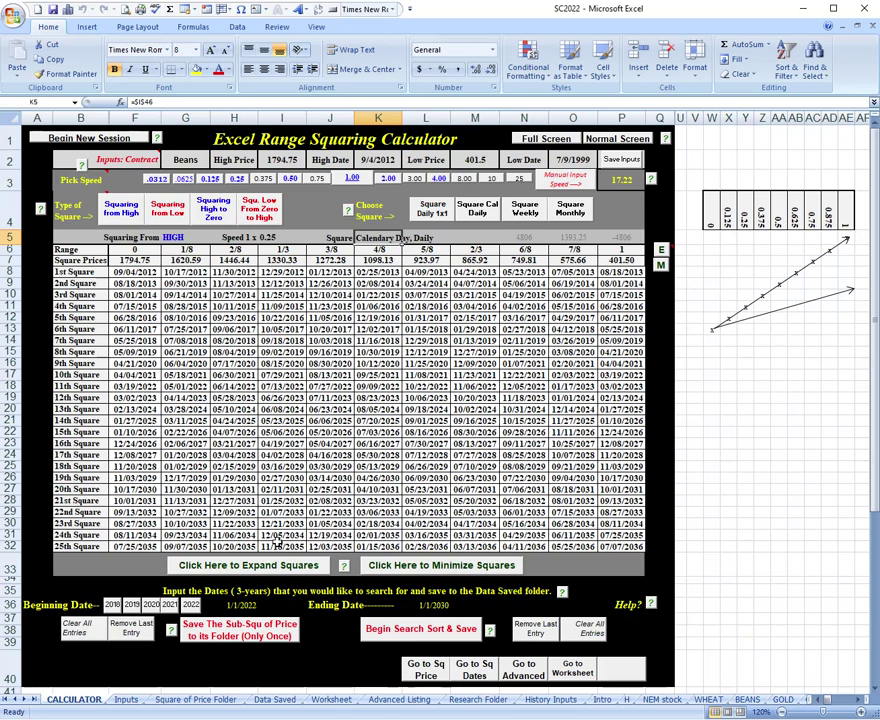
left_click(438, 628)
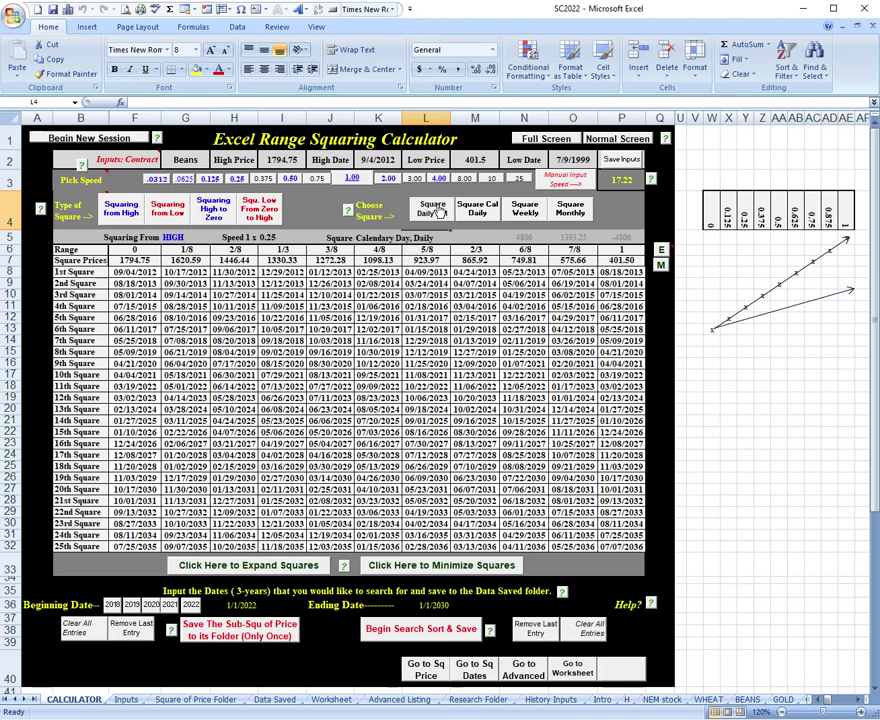
Compute the squares from the high as weekly squares at speed 0.0625, and run the search, sort and save.
left_click(526, 209)
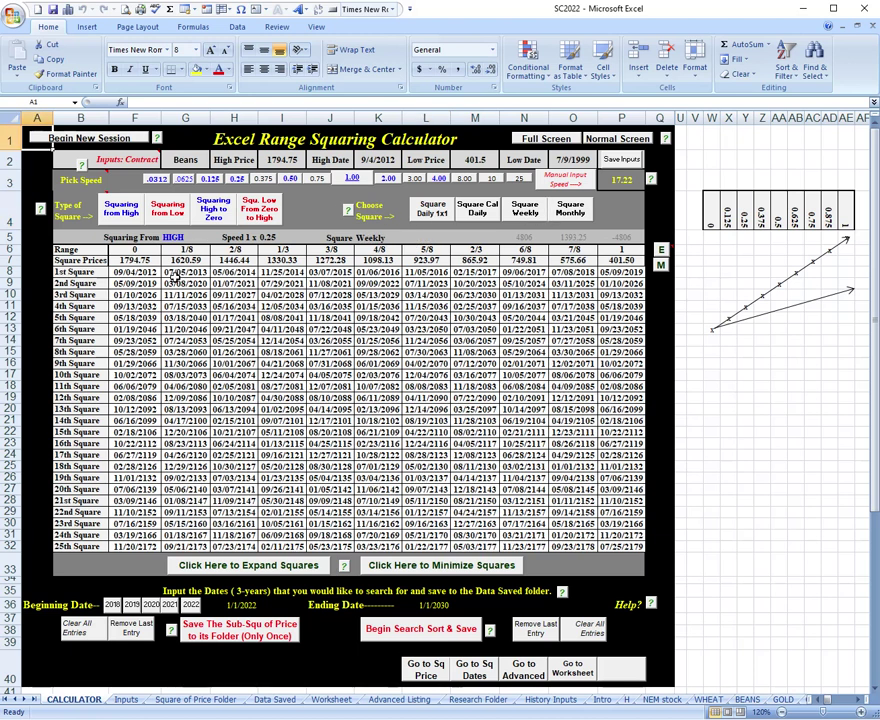
left_click(210, 179)
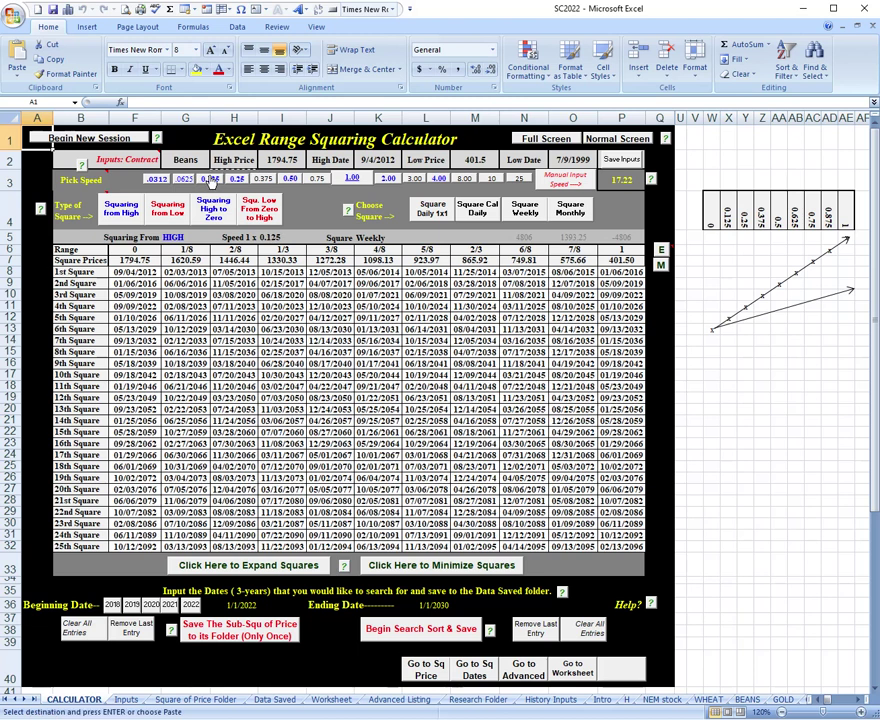
left_click(184, 180)
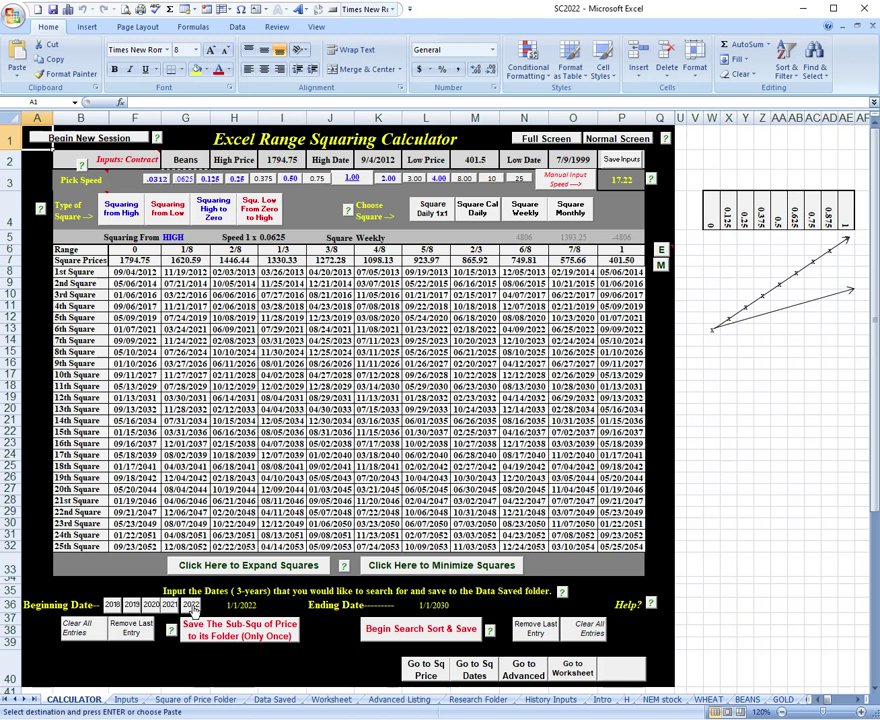
left_click(386, 636)
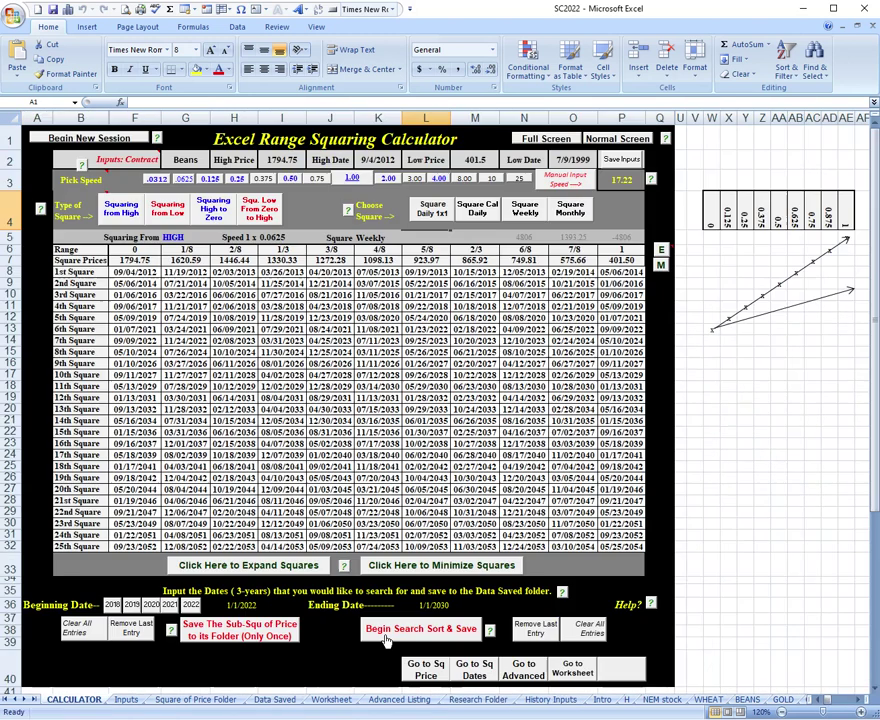
Compute monthly squares from the high at speed 0.03125, set the beginning date to 1/1/2019, and run the search, sort and save.
left_click(570, 208)
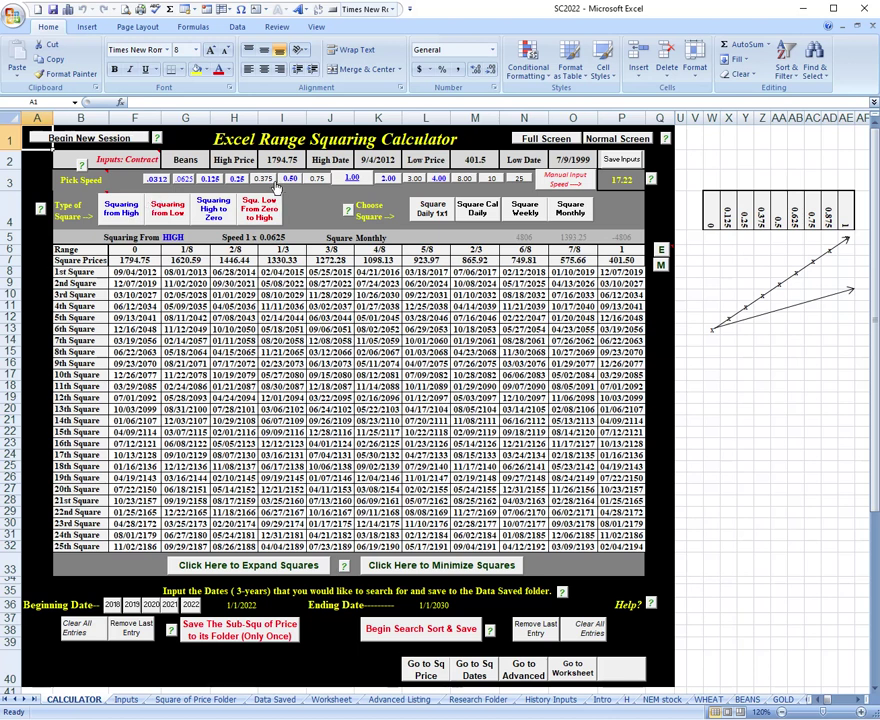
left_click(158, 181)
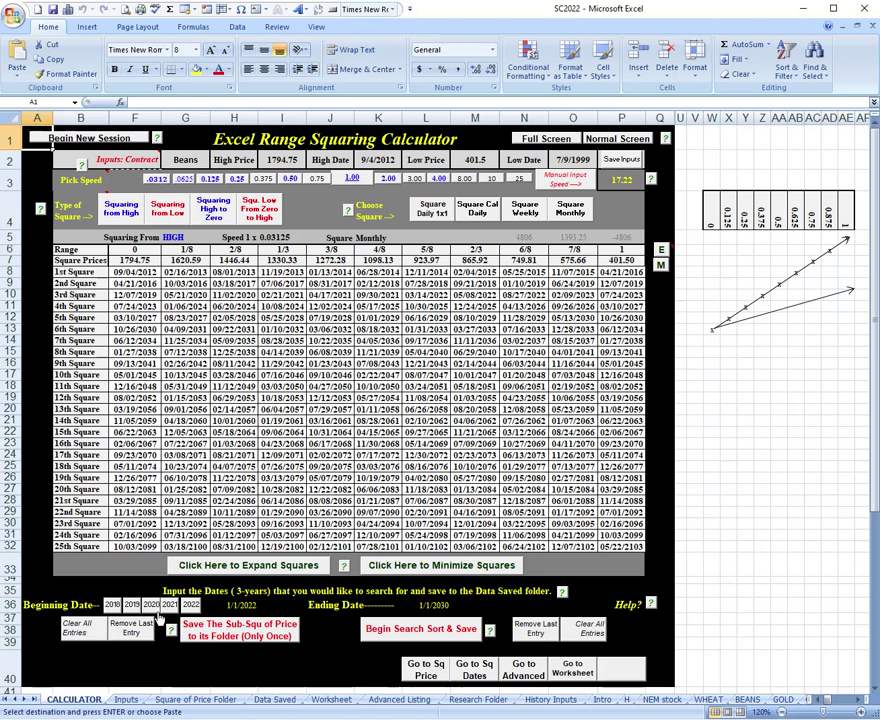
left_click(134, 608)
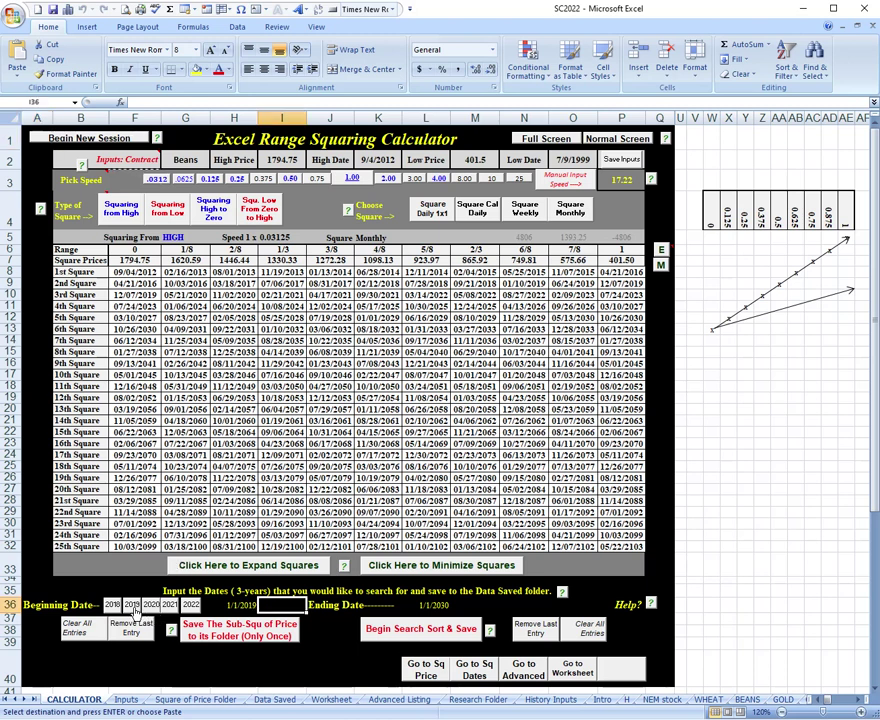
left_click(133, 295)
left_click_drag(133, 295, 619, 292)
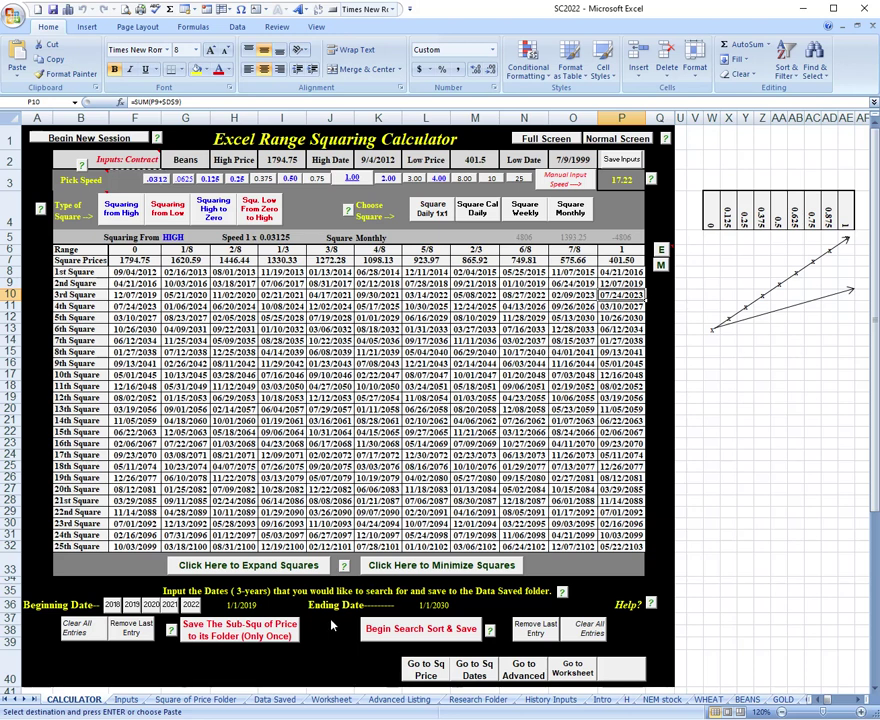
left_click(380, 630)
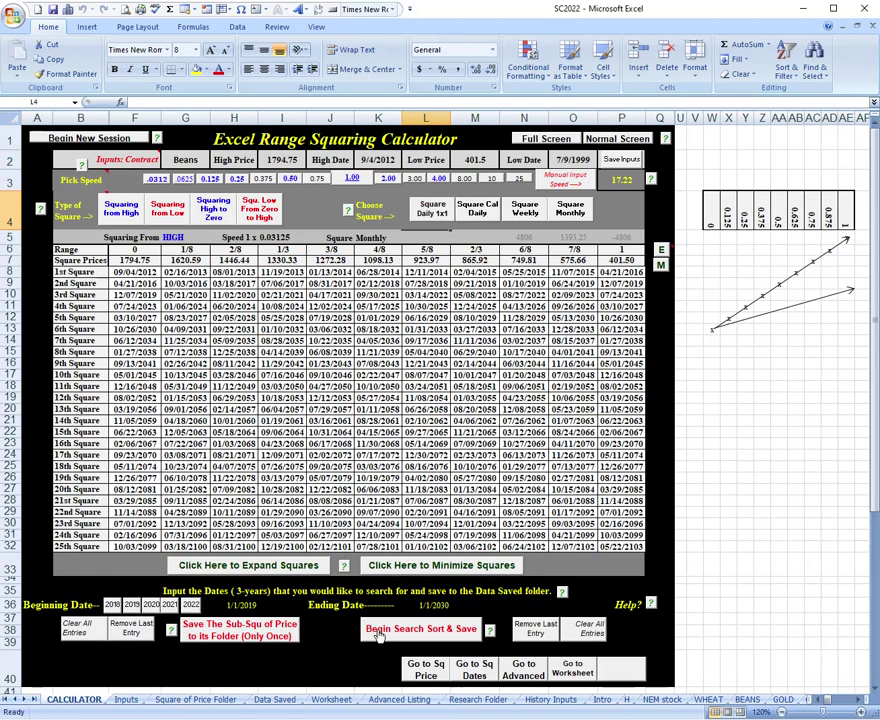
Square the low from zero to high as market-day daily squares at speed 1, and save the sub-squares of price to their folder.
left_click(165, 226)
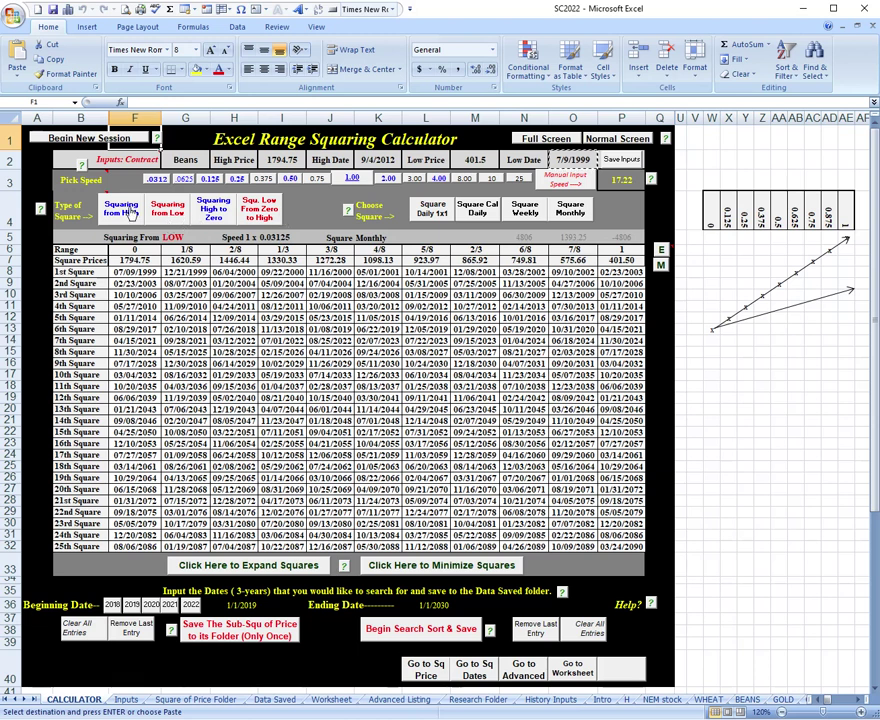
left_click(455, 205)
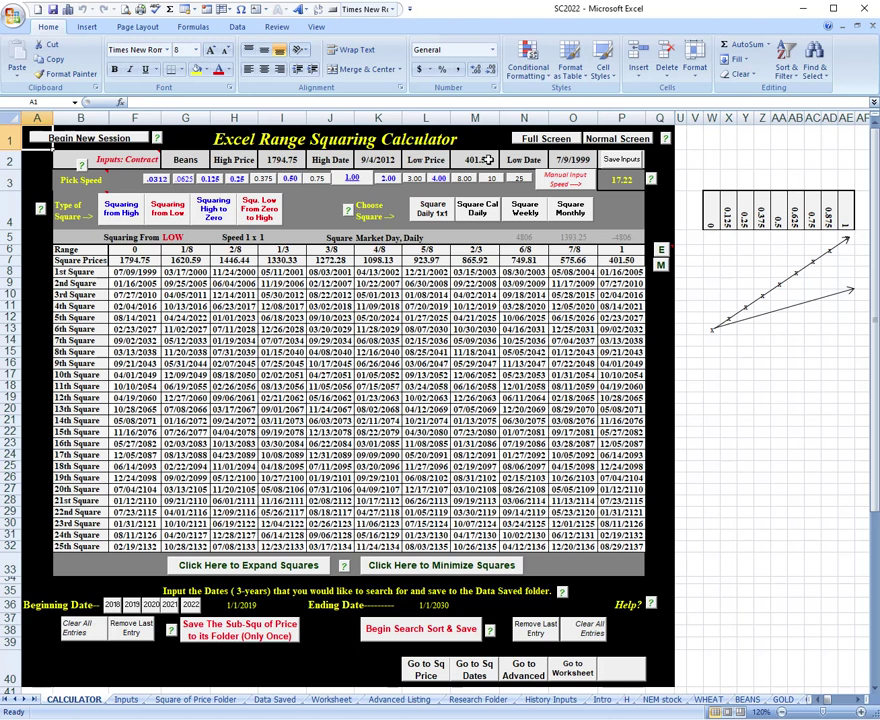
left_click(258, 212)
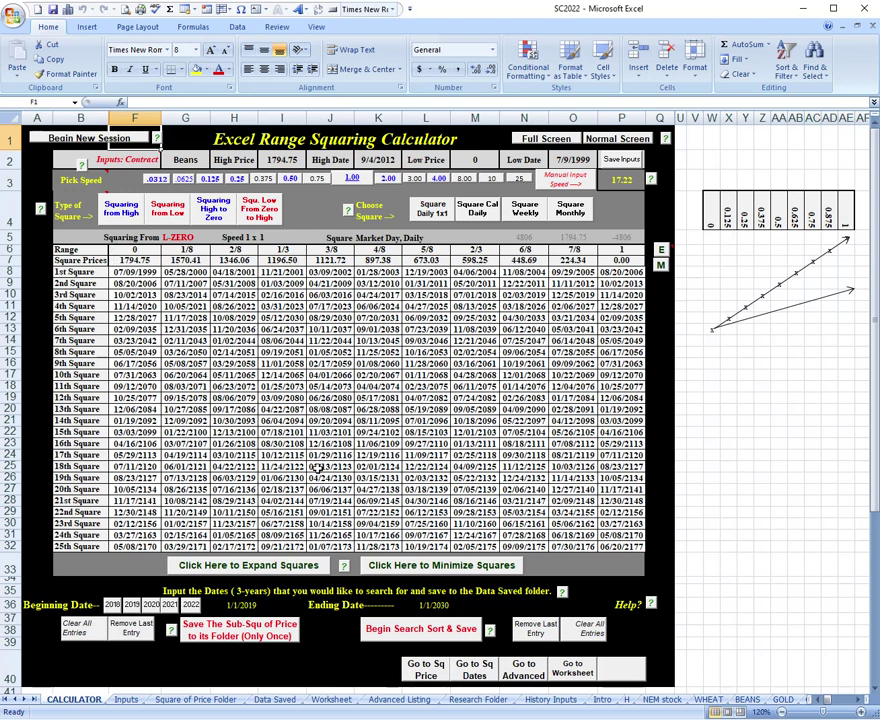
left_click(238, 630)
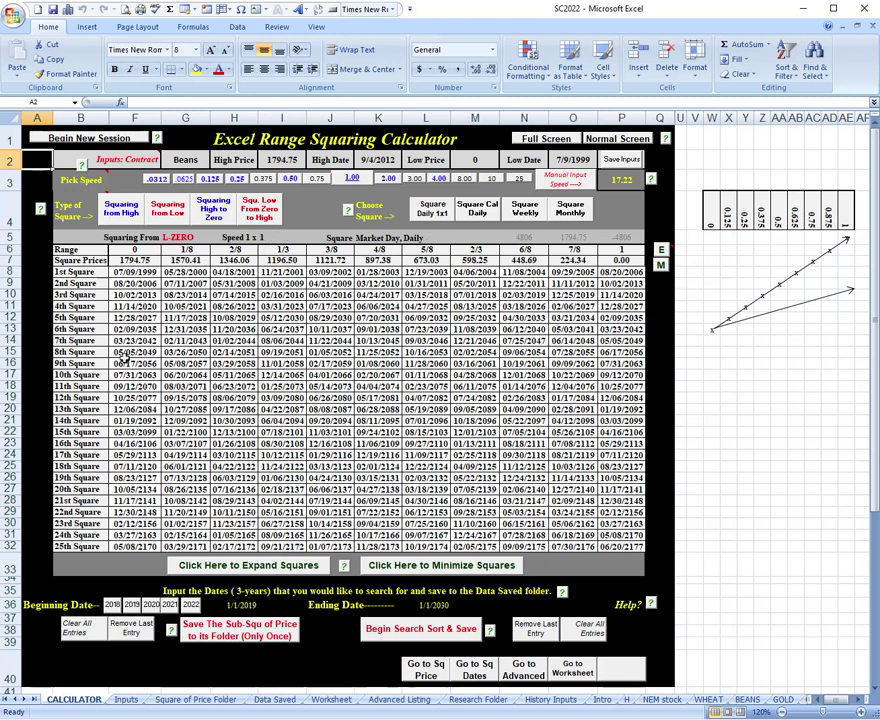
Set the low-from-zero daily squares to speed 0.5 and the beginning date to 1/1/2020, and run the search, sort and save.
left_click(290, 179)
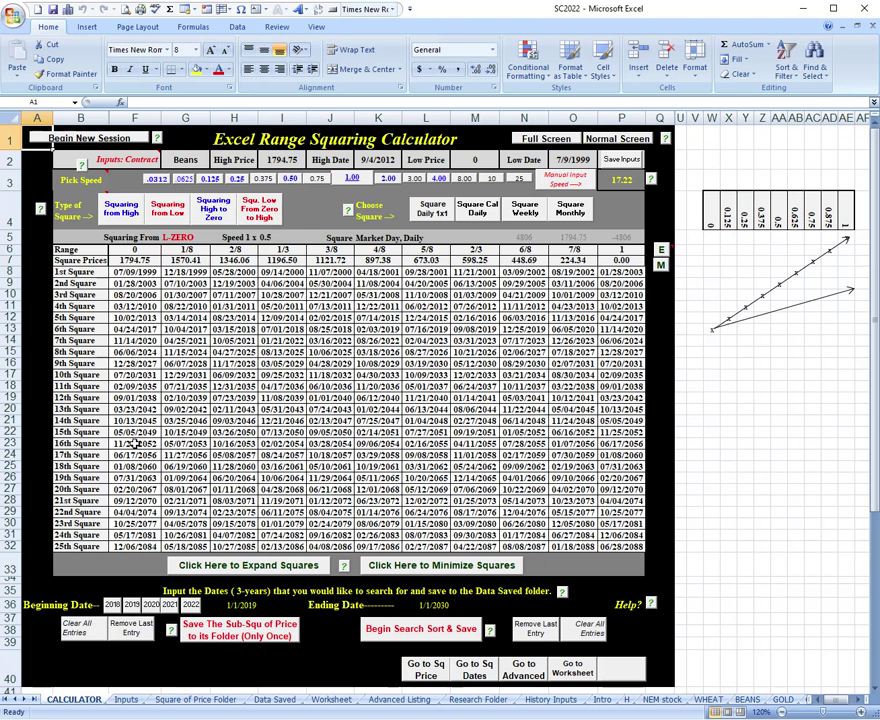
left_click(282, 605)
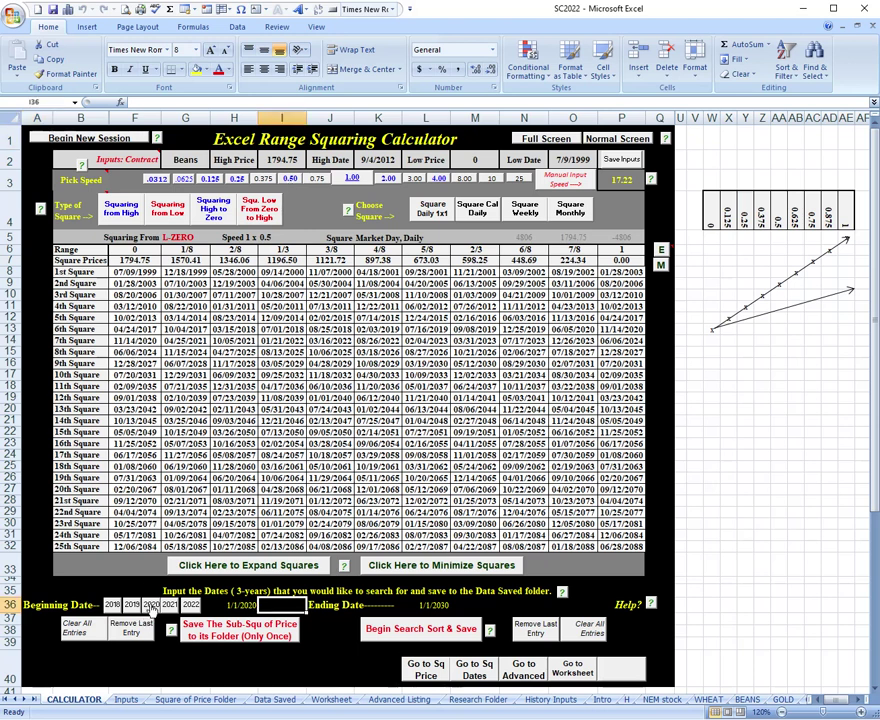
left_click(467, 630)
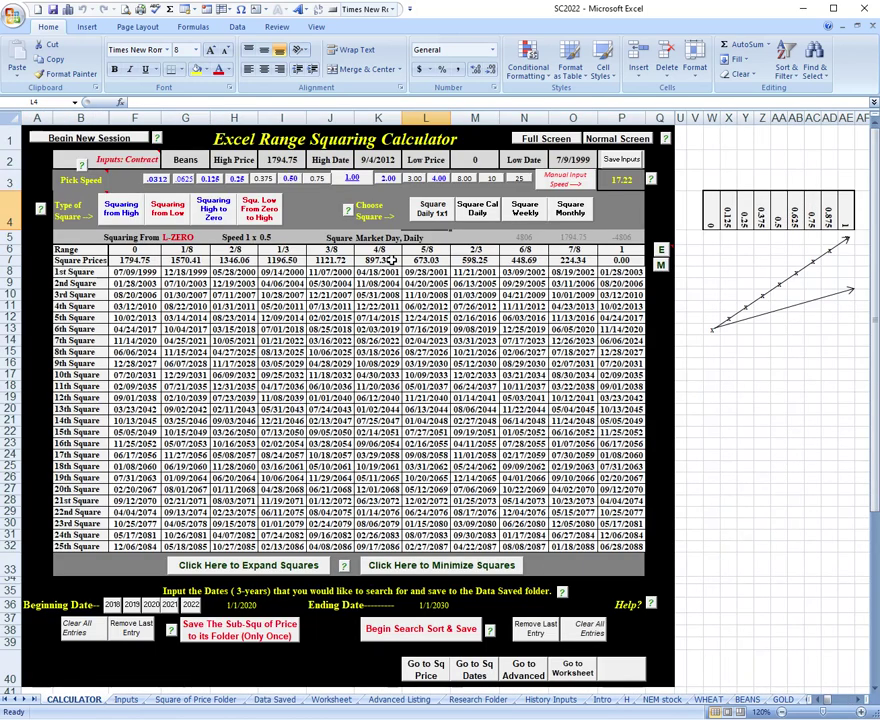
Compute the low-from-zero squares as calendar-day daily squares, set the beginning date to 1/1/2021, and run the search, sort and save.
left_click(480, 208)
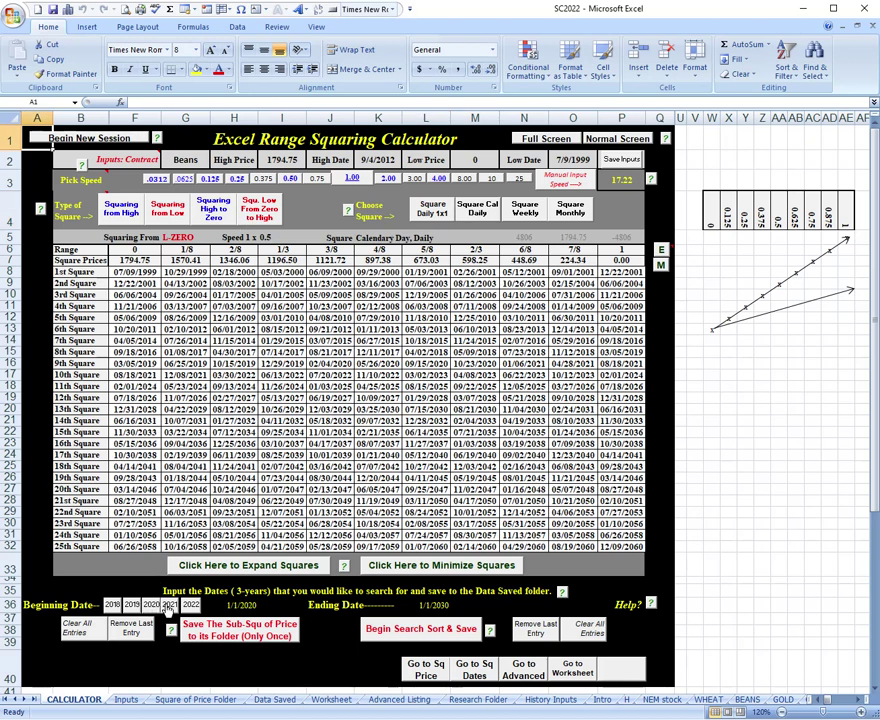
left_click(170, 605)
left_click(400, 629)
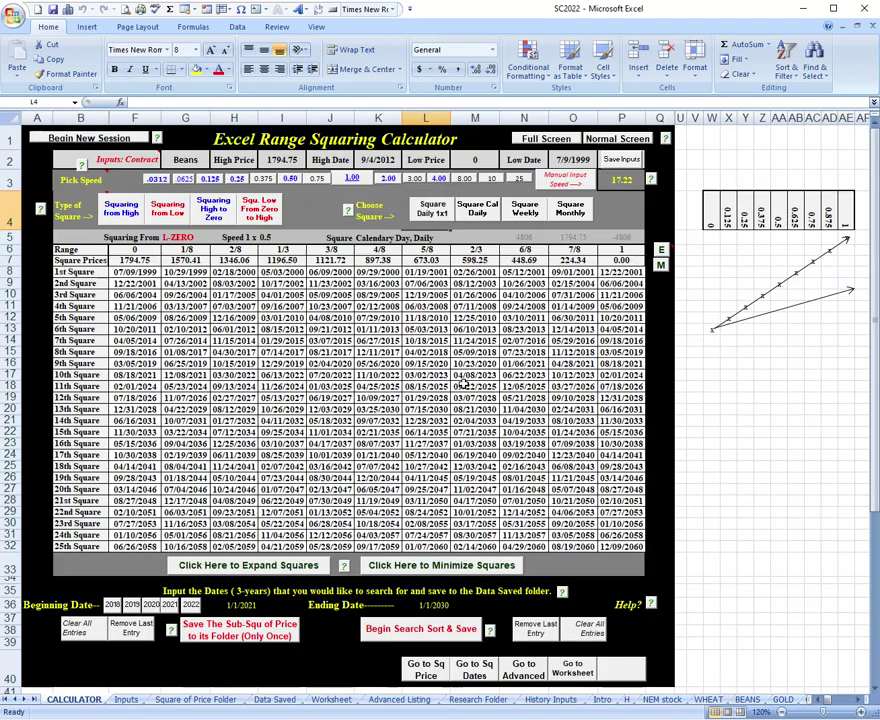
Compute the low-from-zero squares as weekly squares at speed 0.125.
left_click(526, 212)
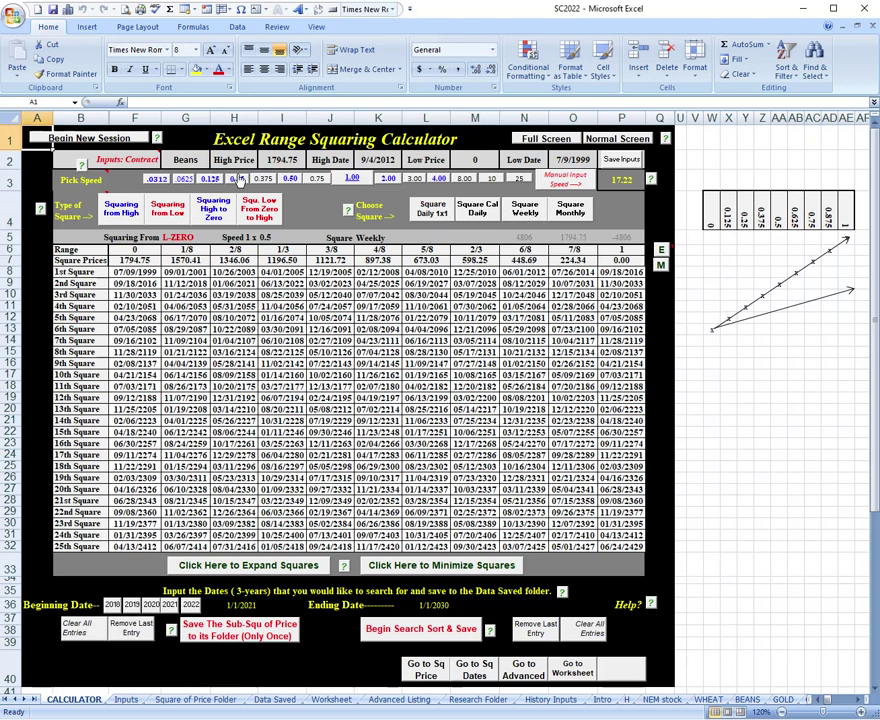
left_click(237, 179)
left_click(211, 180)
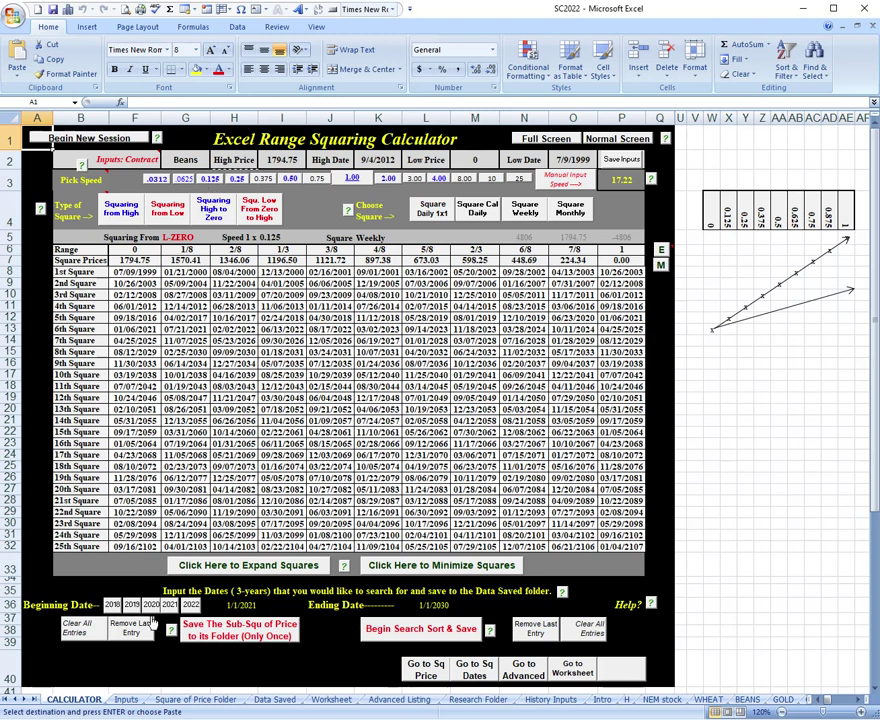
left_click(298, 606)
left_click(298, 626)
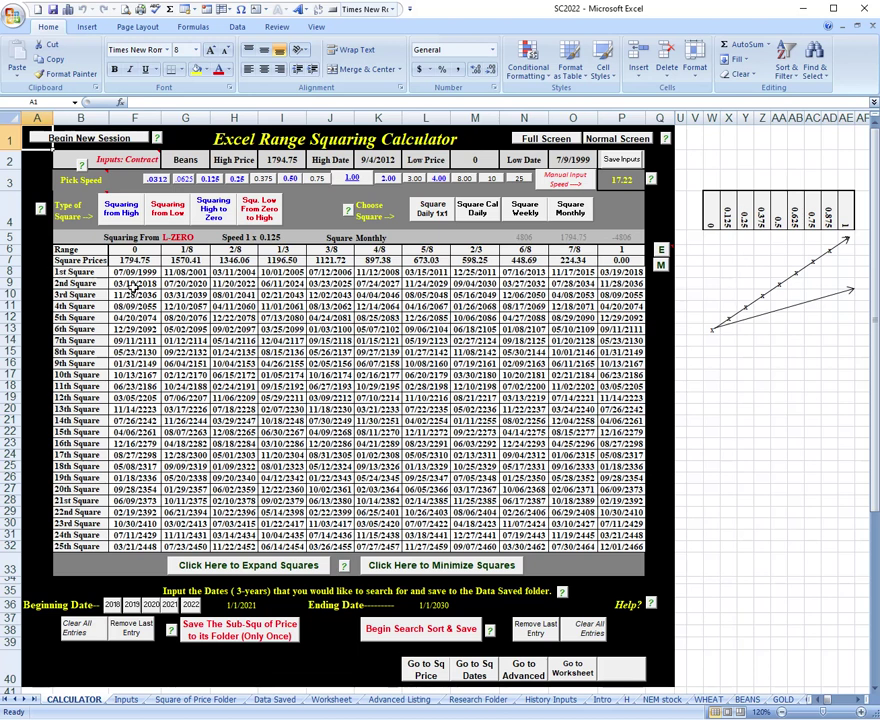
Compute the monthly low-from-zero squares at speed 0.03125, set the beginning date to 1/1/2022, and run the search, sort and save.
left_click(158, 179)
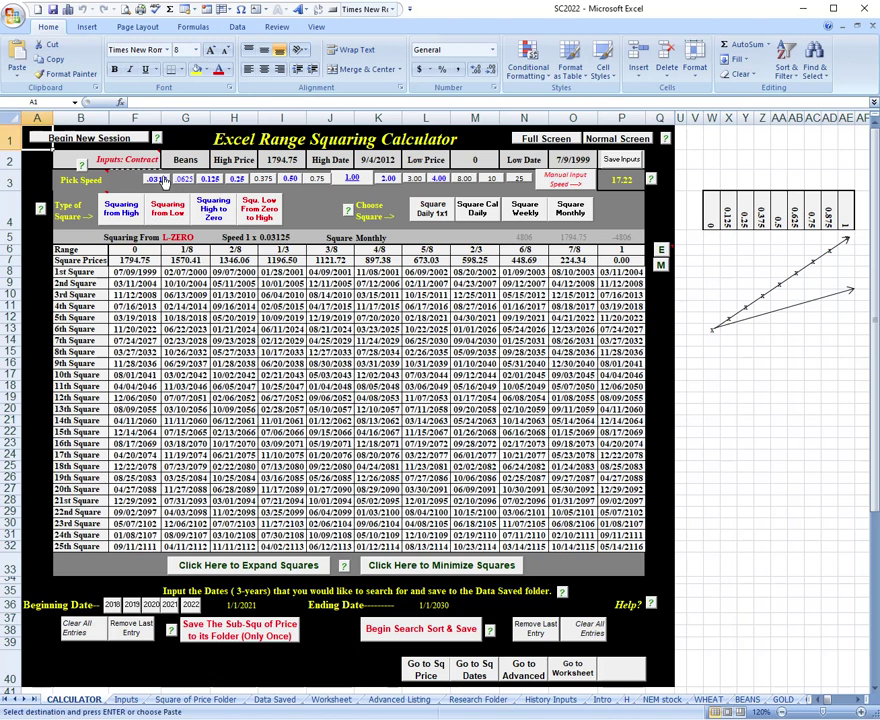
left_click(129, 332)
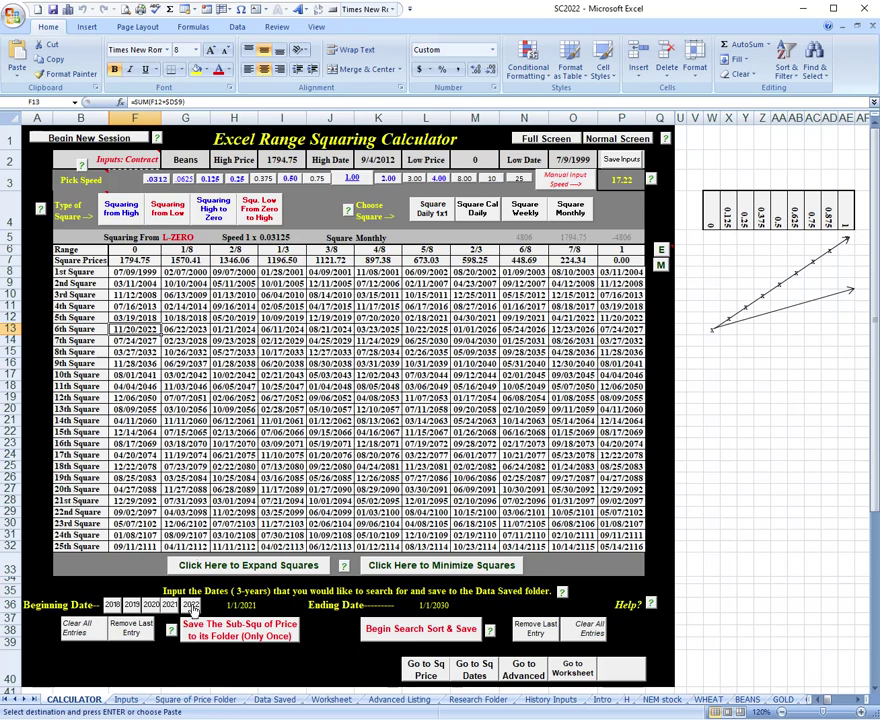
left_click(191, 606)
left_click(408, 629)
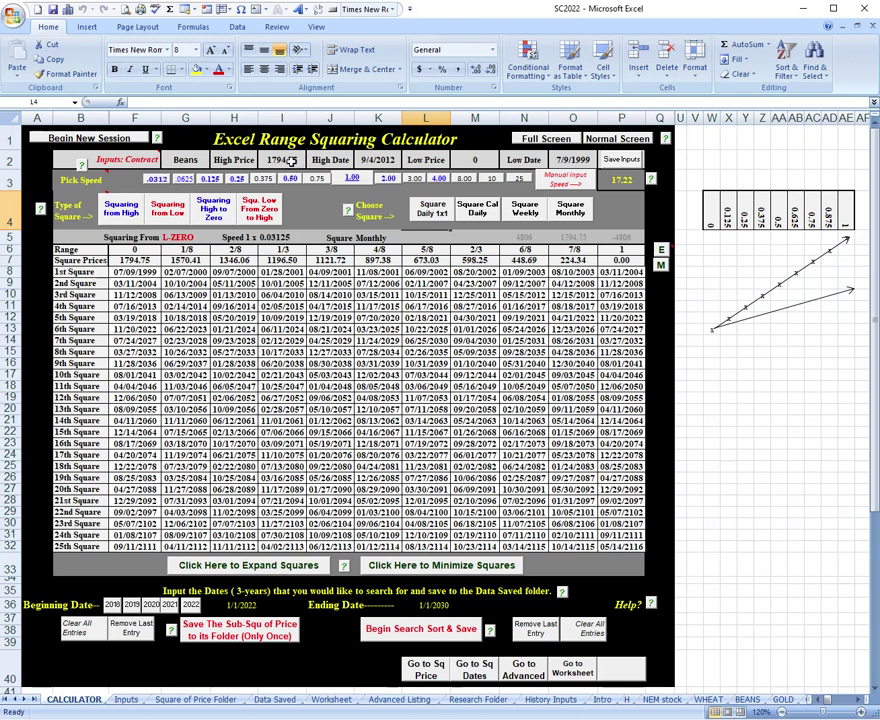
Reset the calculator to speed 1 market-day daily squares, squaring from the high.
left_click(353, 178)
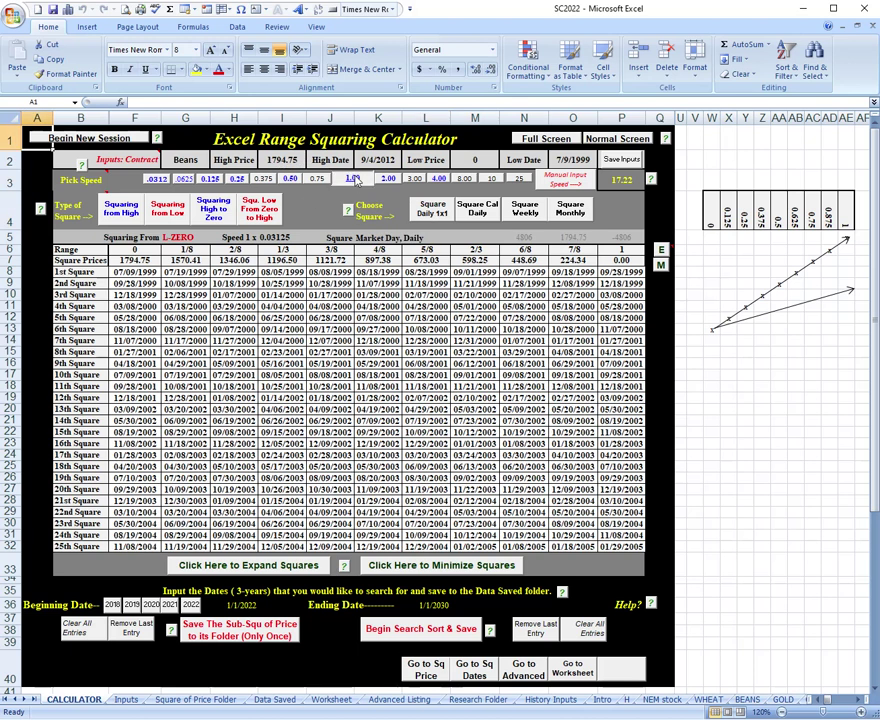
left_click(122, 212)
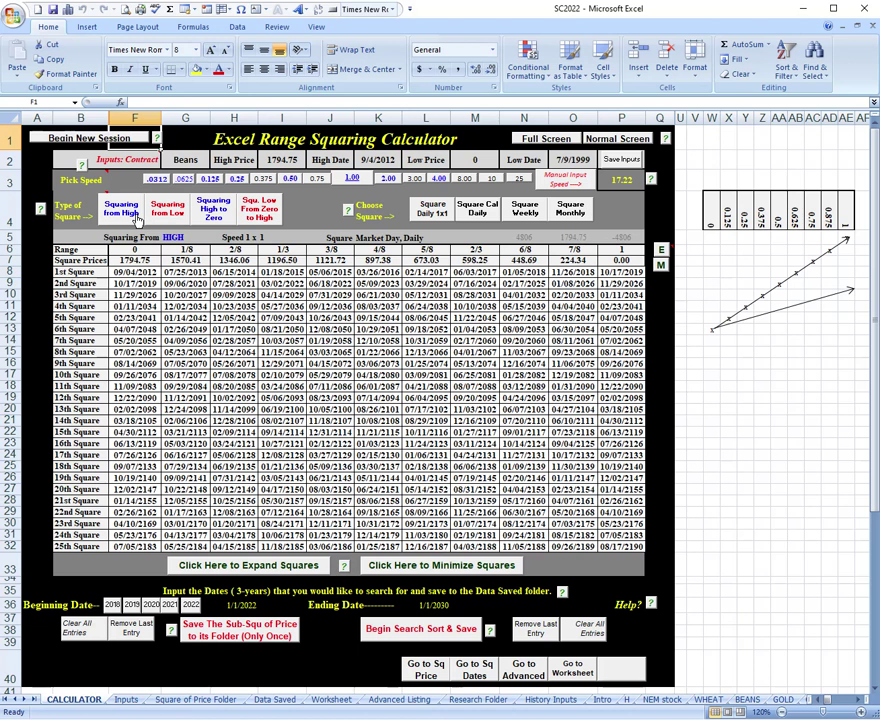
left_click(281, 163)
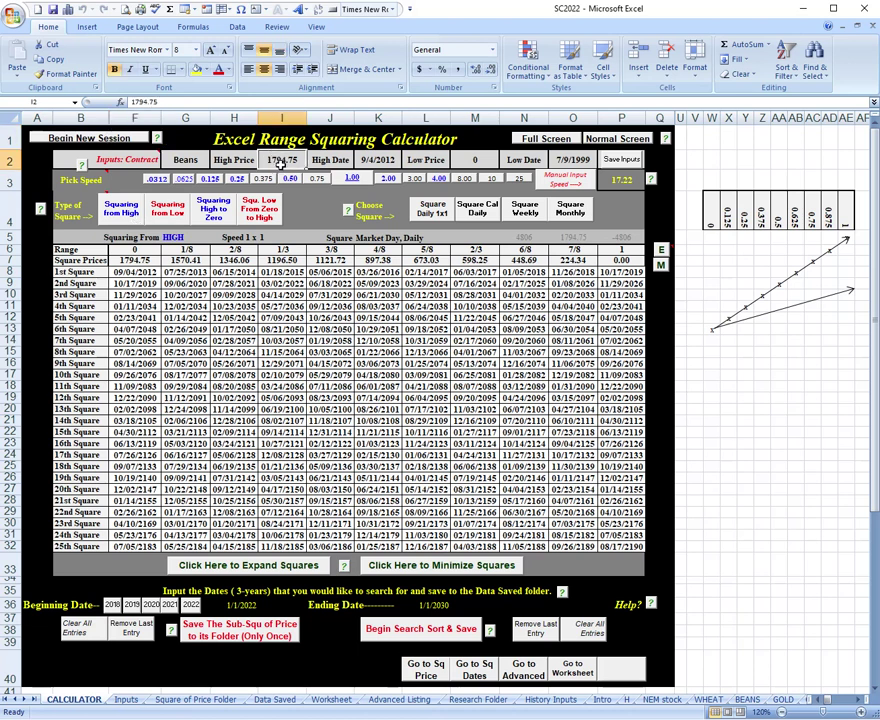
Change the contract inputs to a low price of 780.5 and a low date of 5/13/2019.
left_click(475, 160)
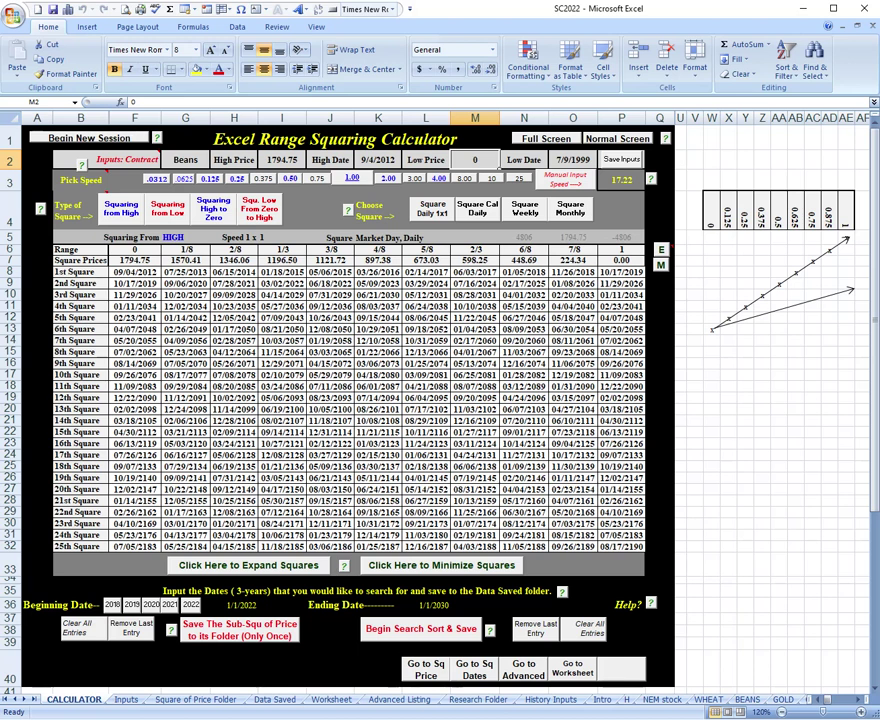
type("780.5")
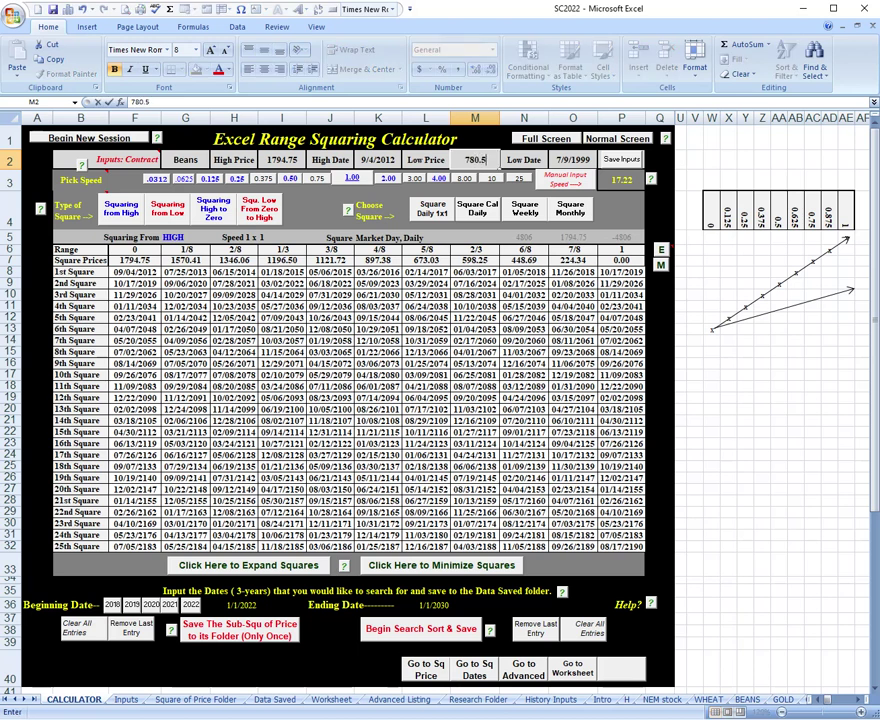
left_click(570, 158)
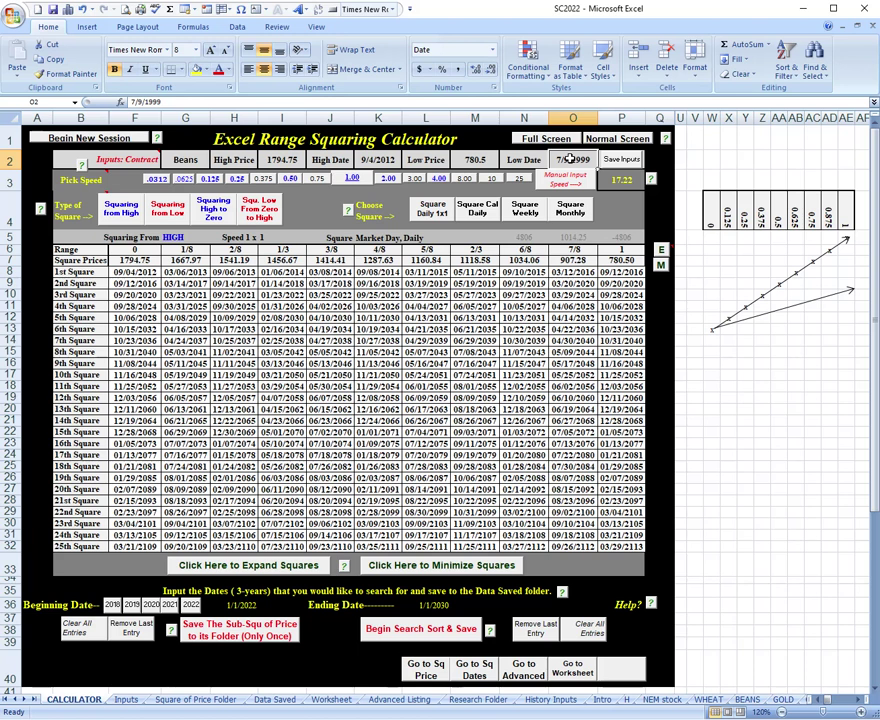
type("5")
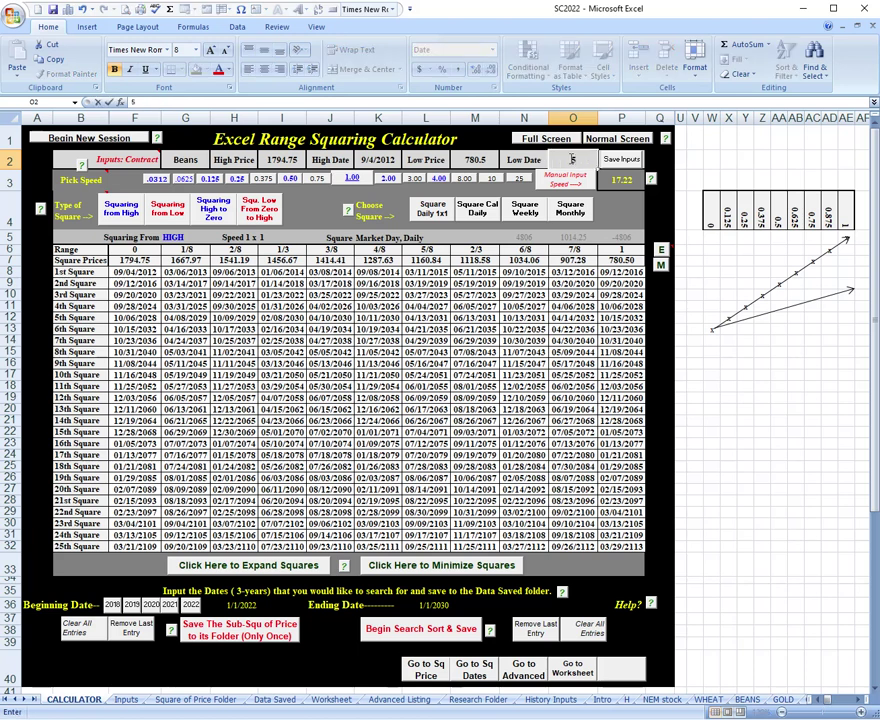
type("-13-19")
key("Return")
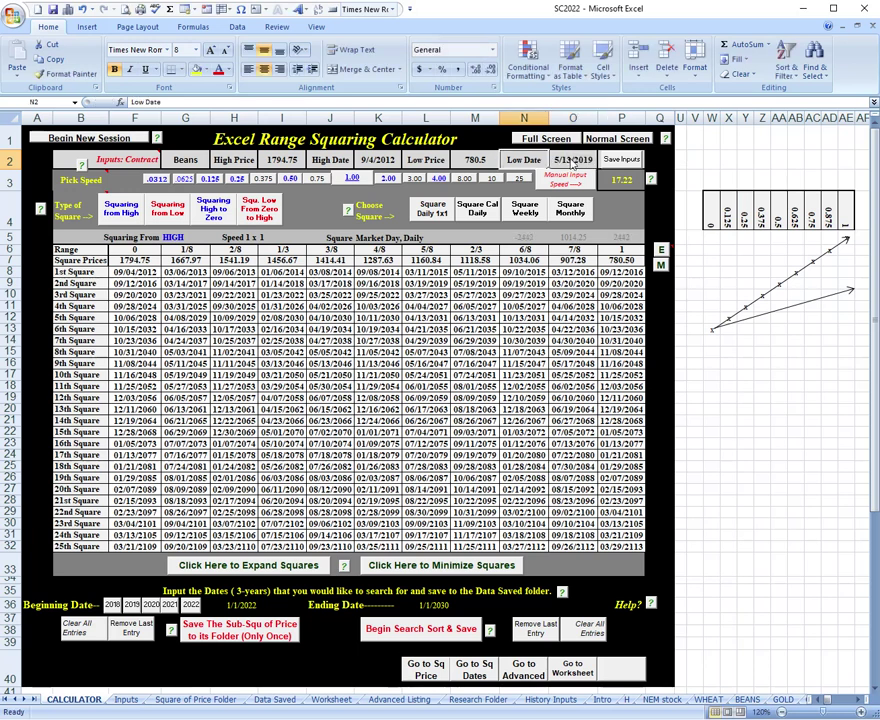
Save the contract inputs and check the entries on the Inputs and History Inputs sheets.
left_click(493, 162)
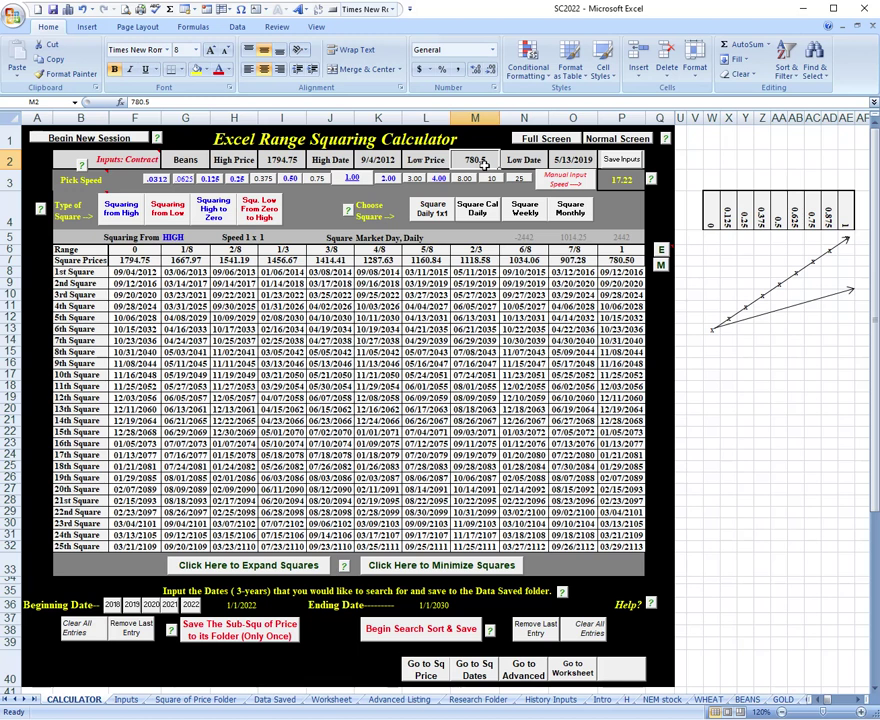
left_click(622, 162)
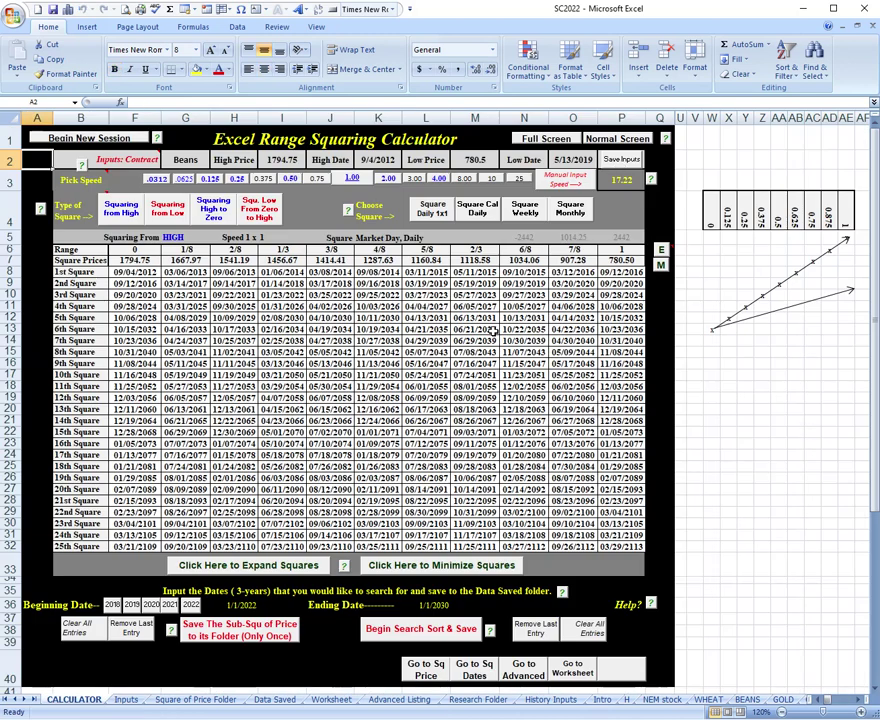
left_click(126, 699)
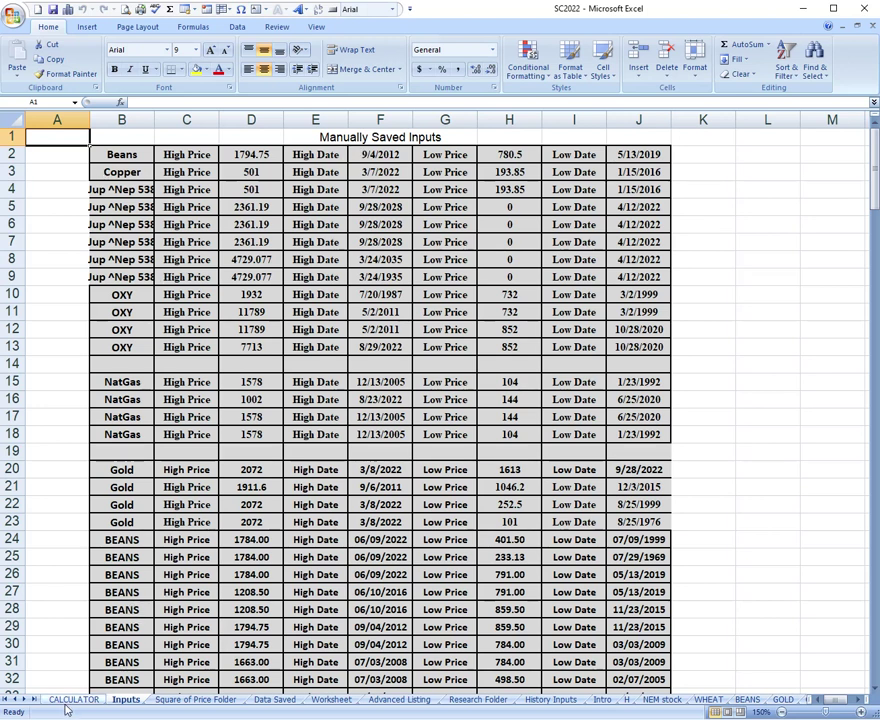
key("ctrl+Page_Up")
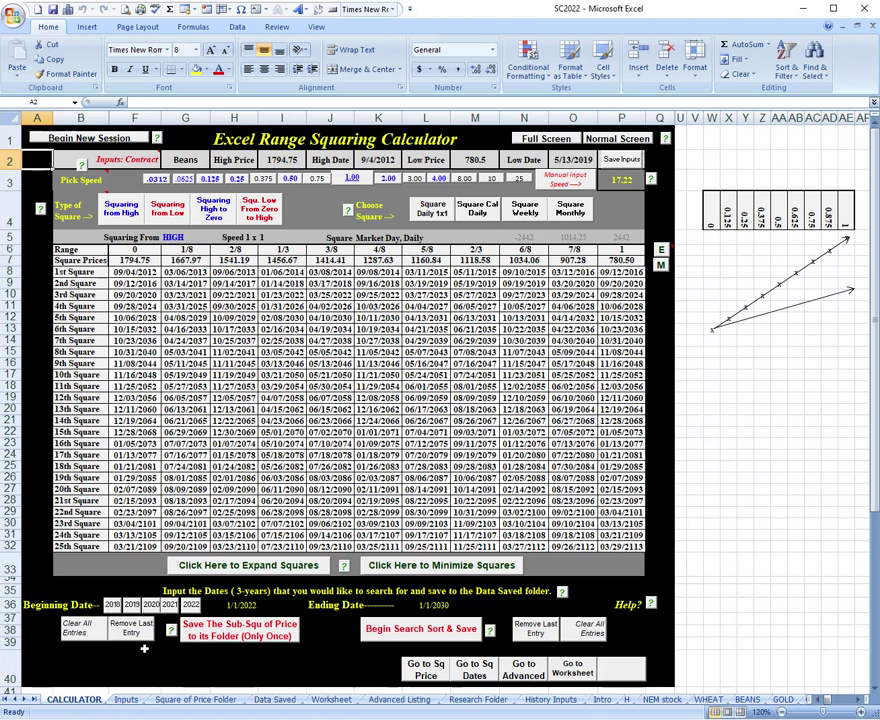
left_click(556, 701)
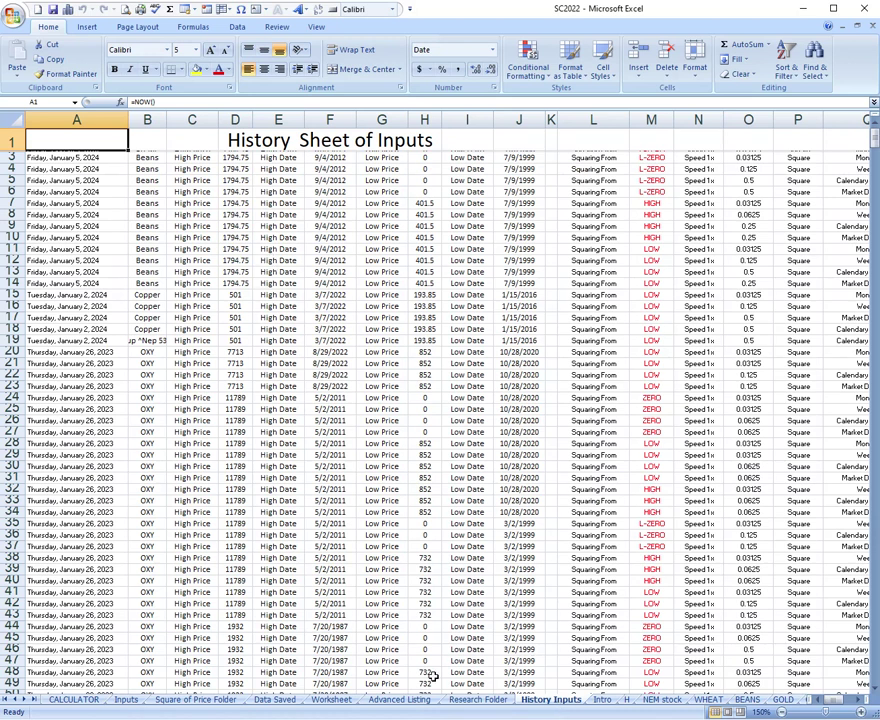
left_click(64, 701)
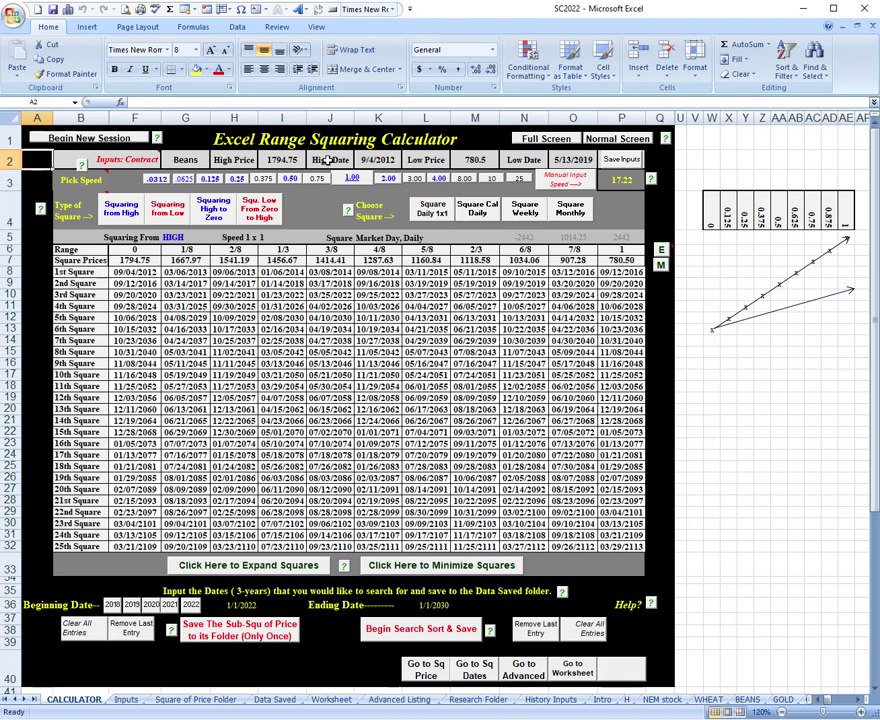
Compute the market-day daily squares from the high at speed 0.5 and select the 2023 dates in the 6th square.
key("Up")
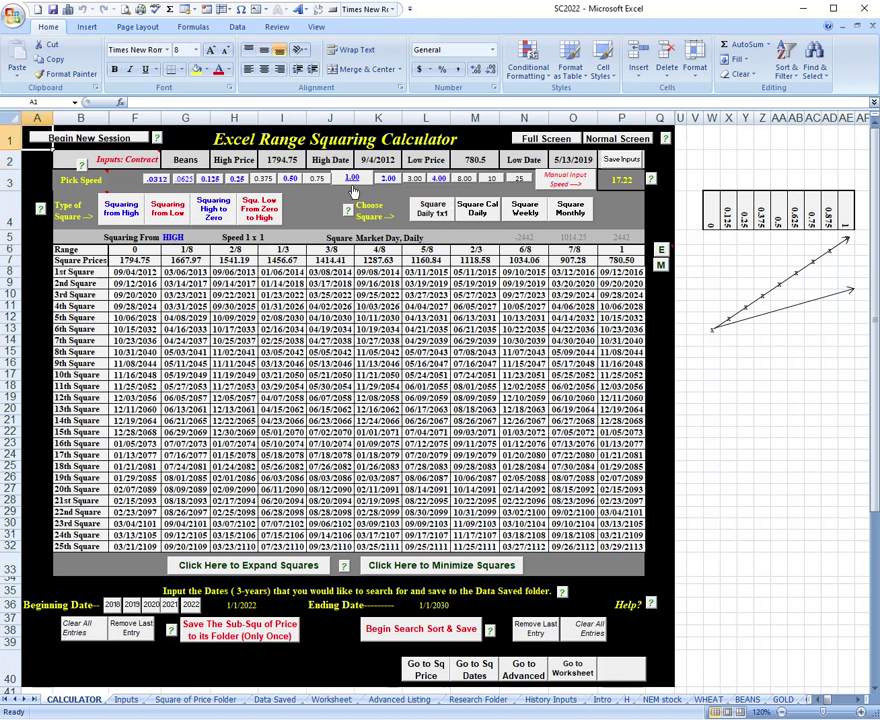
left_click(126, 226)
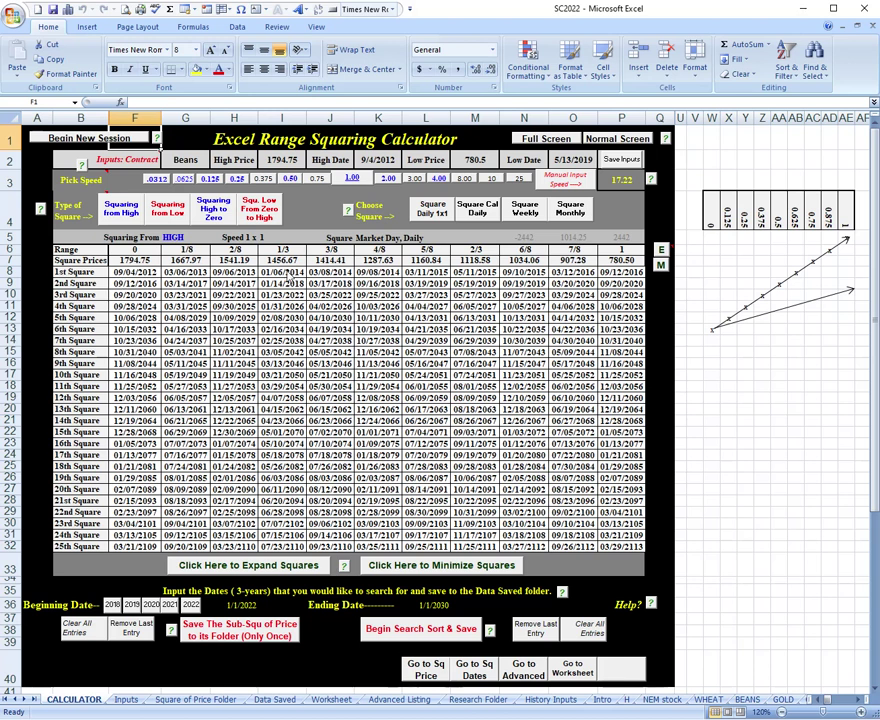
left_click(291, 179)
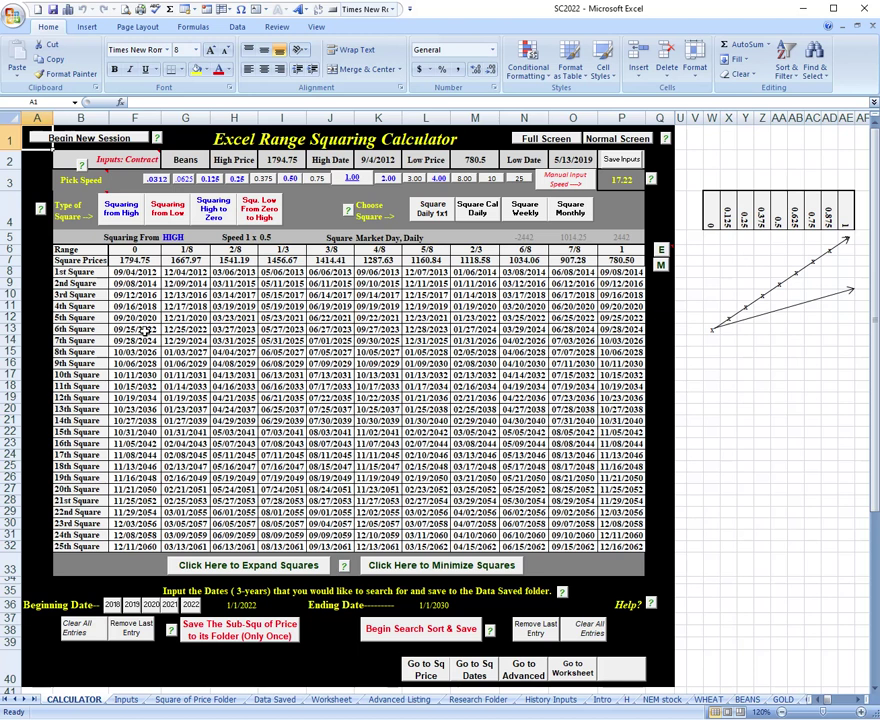
left_click_drag(235, 328, 429, 330)
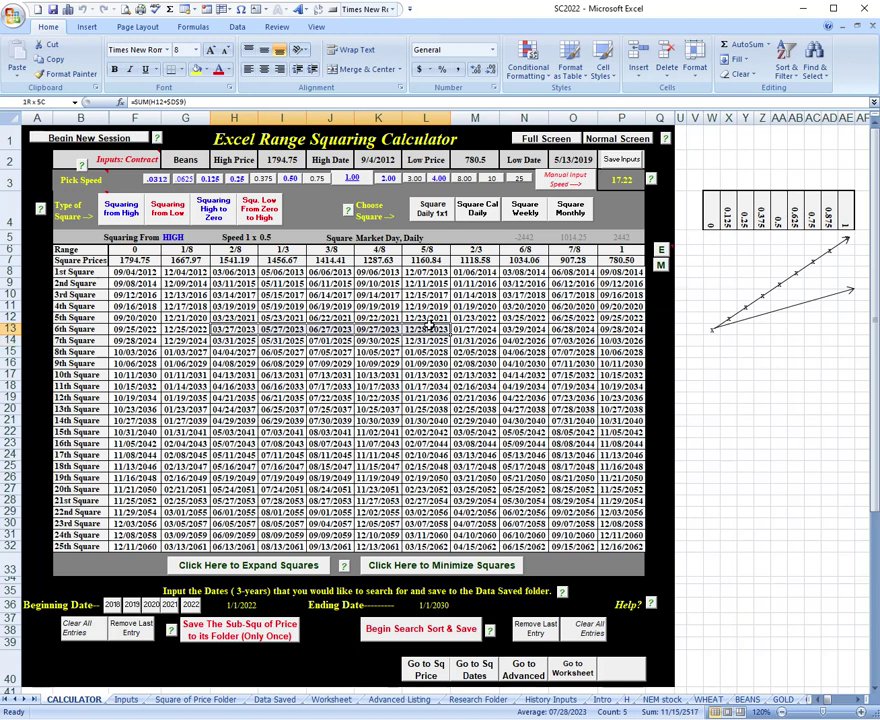
left_click_drag(430, 326, 430, 327)
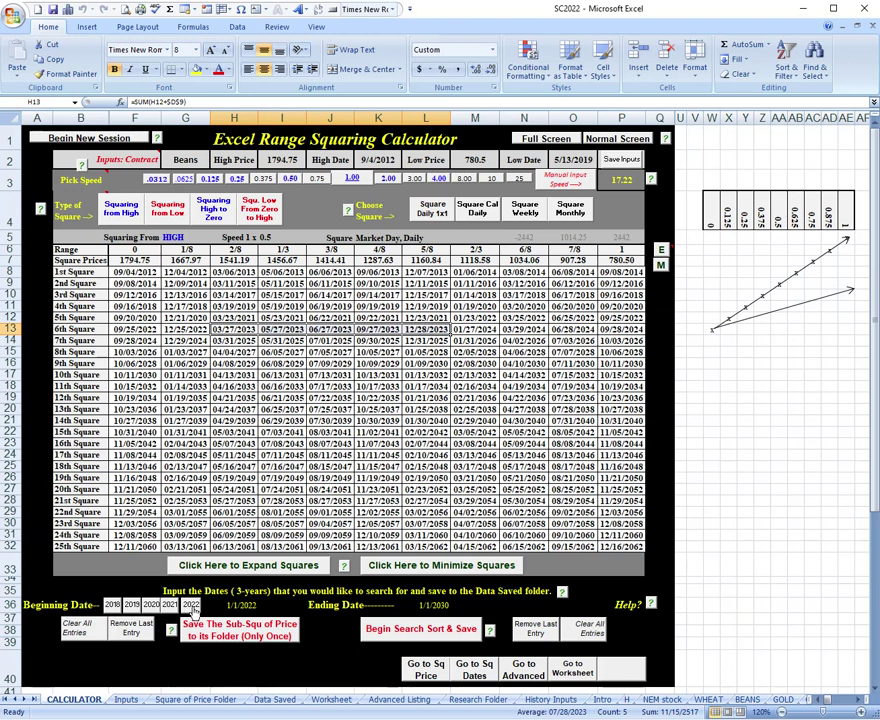
Save the sub-squares of price to their folder and run the search, sort and save from a beginning date of 1/1/2022.
left_click(281, 605)
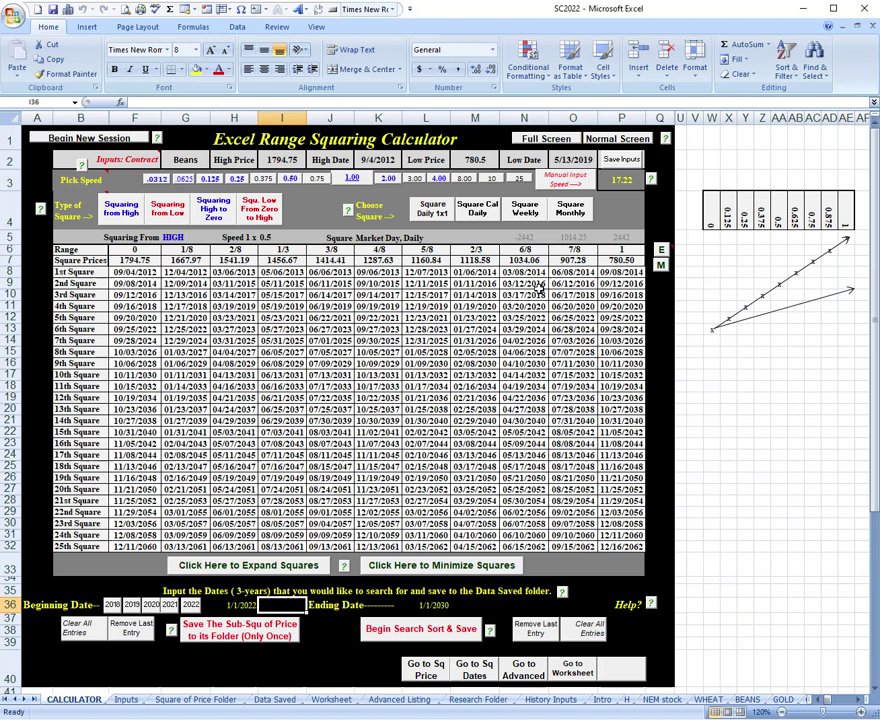
left_click(224, 641)
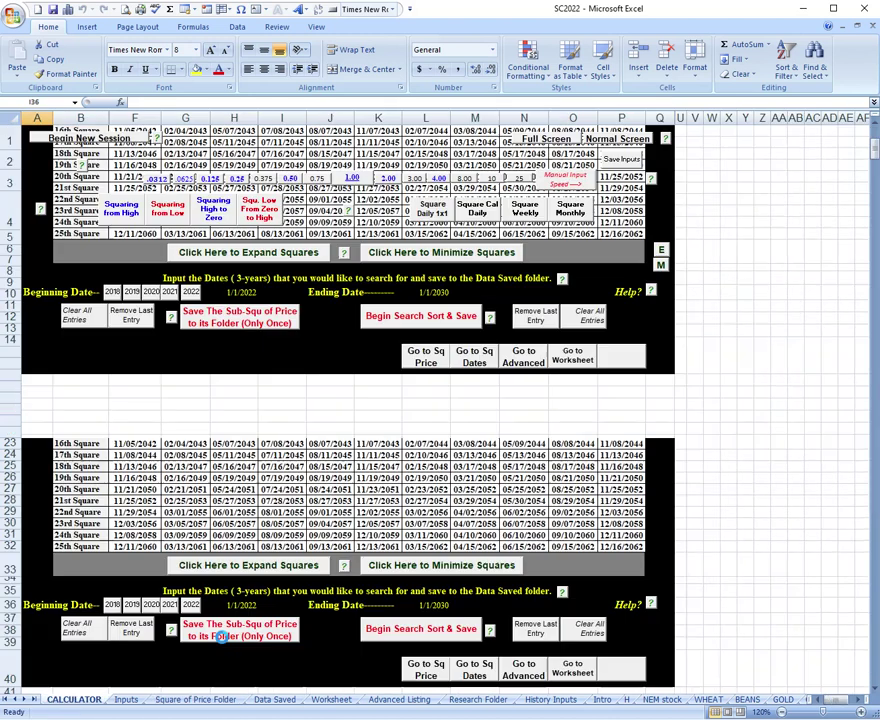
left_click(418, 634)
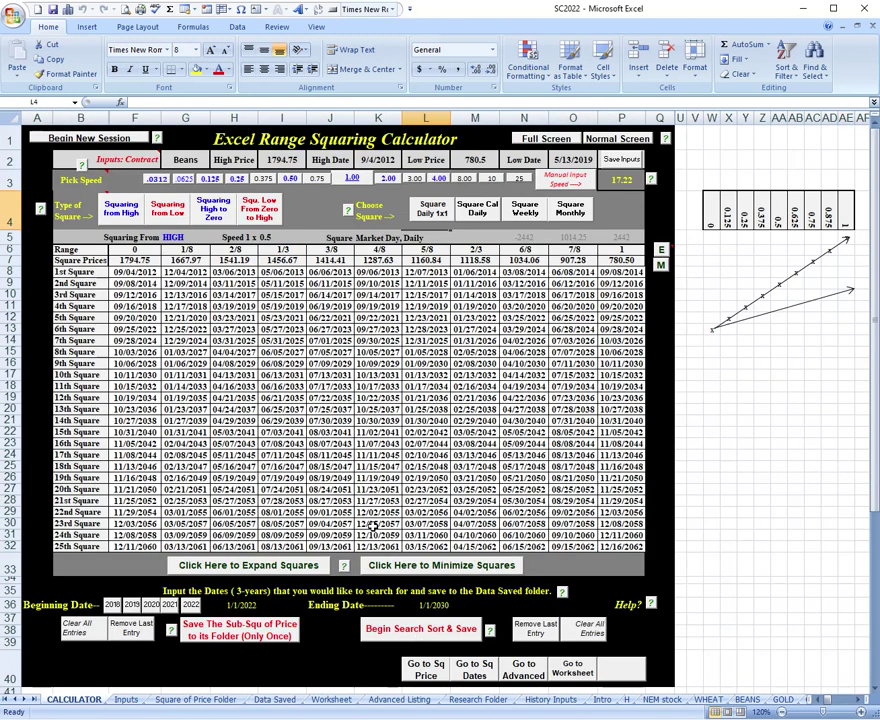
Compute, search and save the from-high calendar-day daily squares at speed 0.5 and the weekly squares at speed 0.0625.
left_click(479, 212)
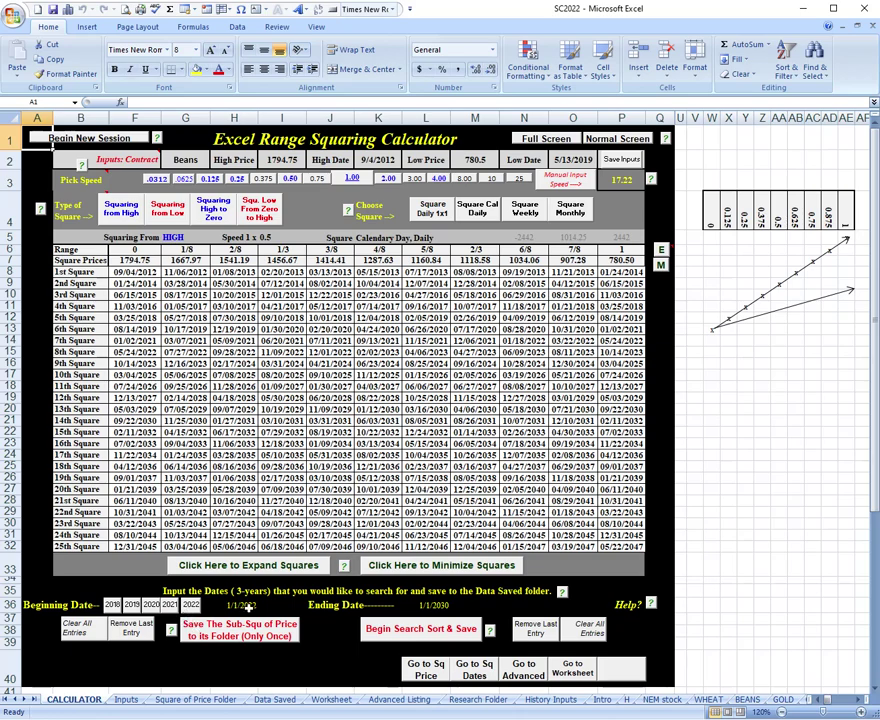
left_click(430, 630)
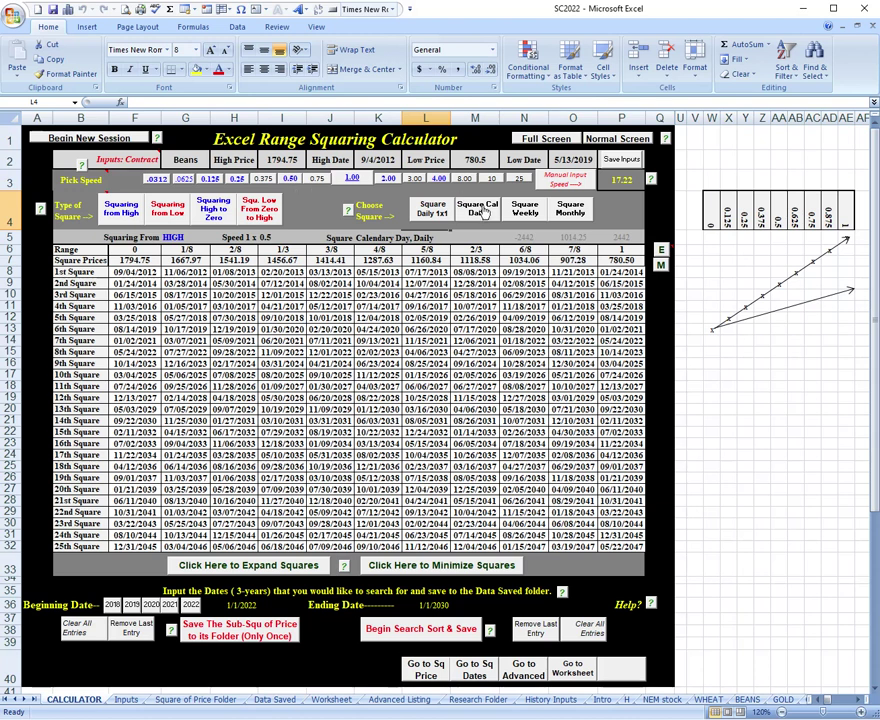
left_click(525, 208)
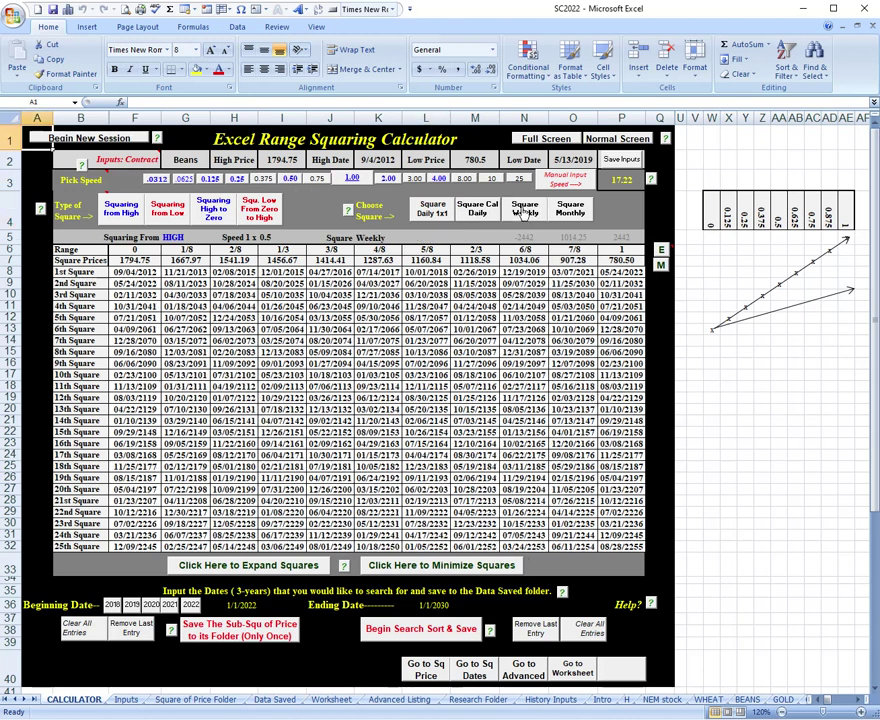
left_click(209, 179)
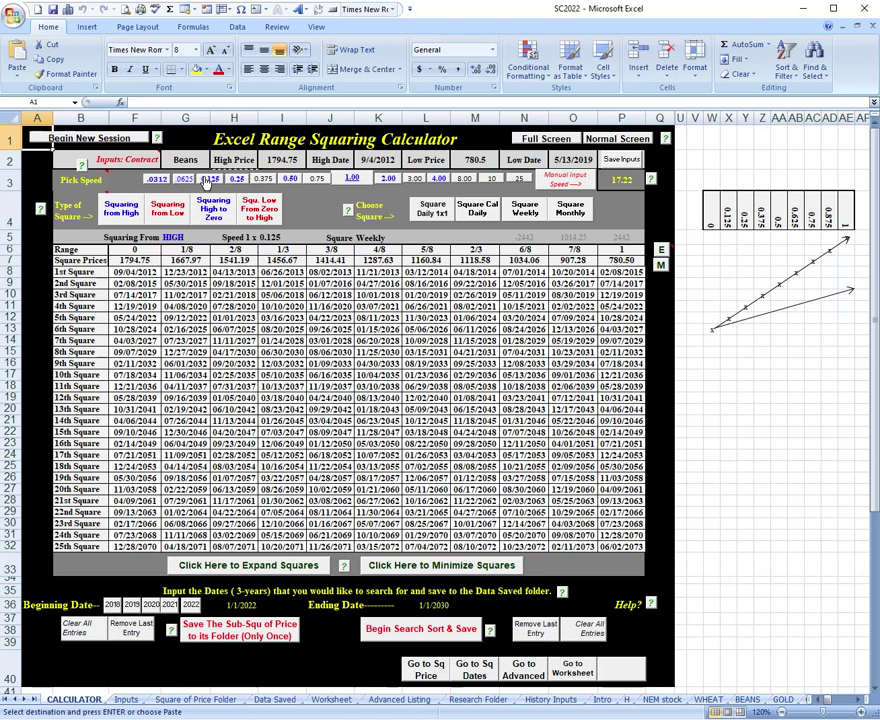
left_click(188, 179)
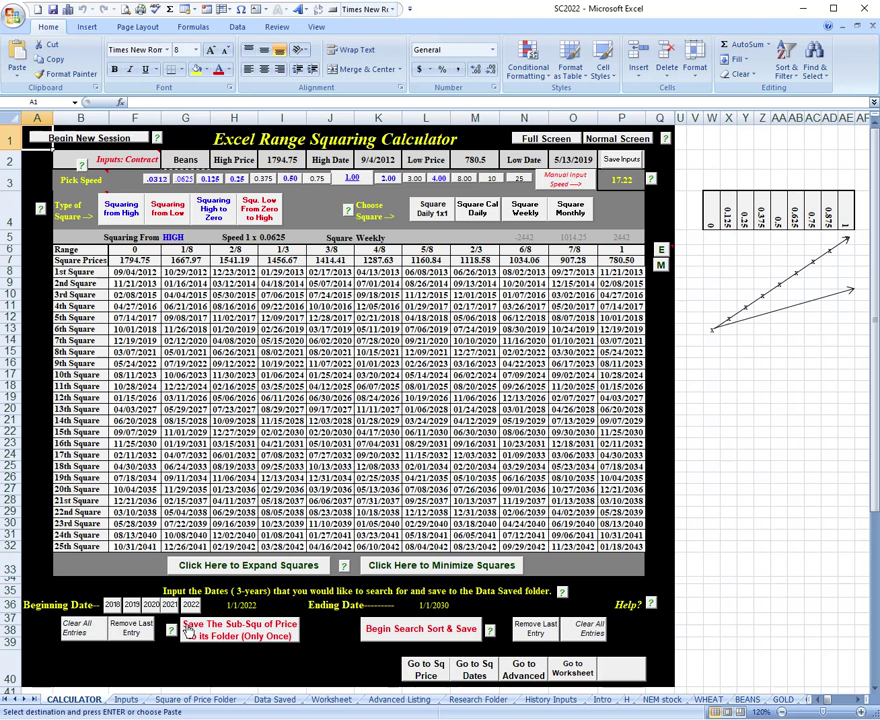
left_click(433, 630)
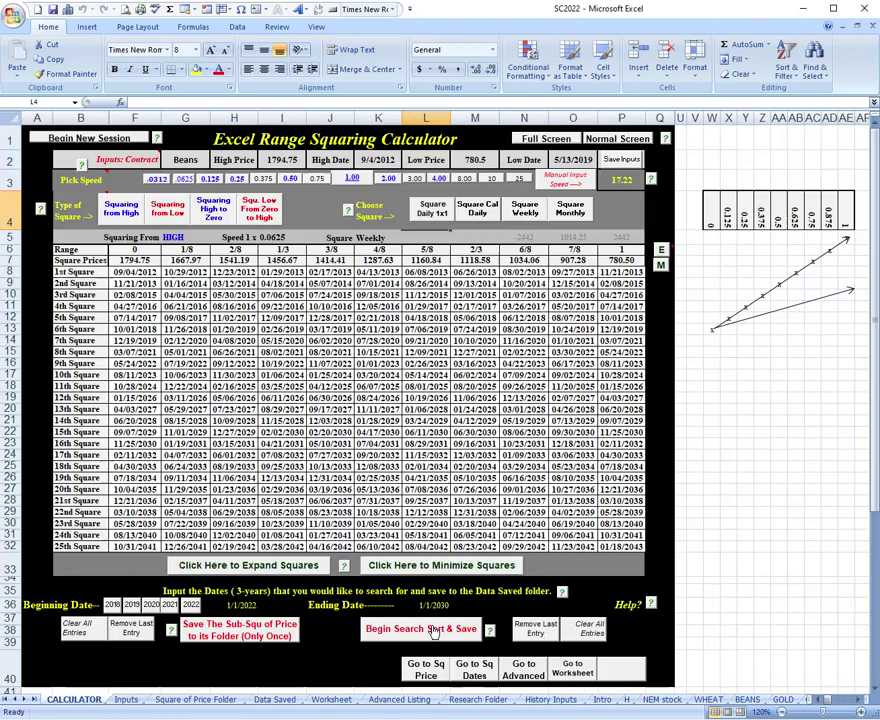
Save the from-high monthly squares at speed 0.03125 with beginning date 1/1/2020, and review the entries on the Data Saved sheet.
left_click(555, 222)
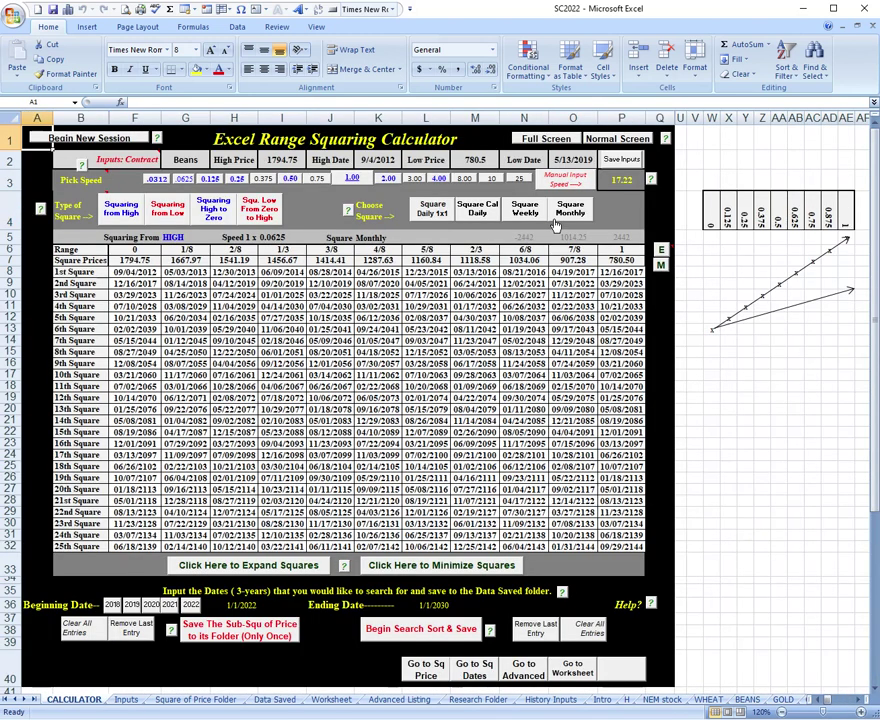
left_click(157, 181)
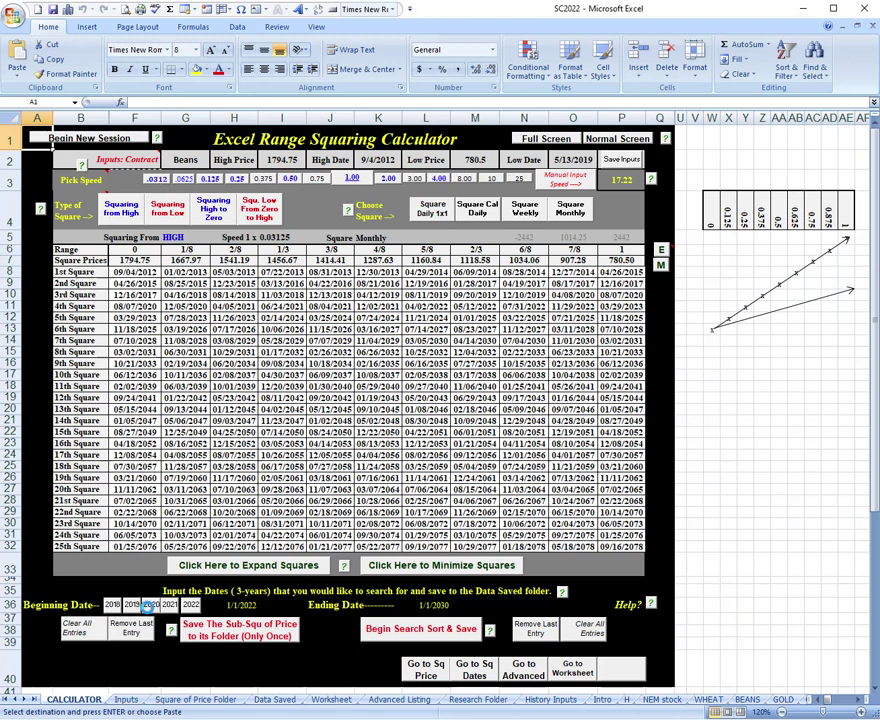
left_click(282, 605)
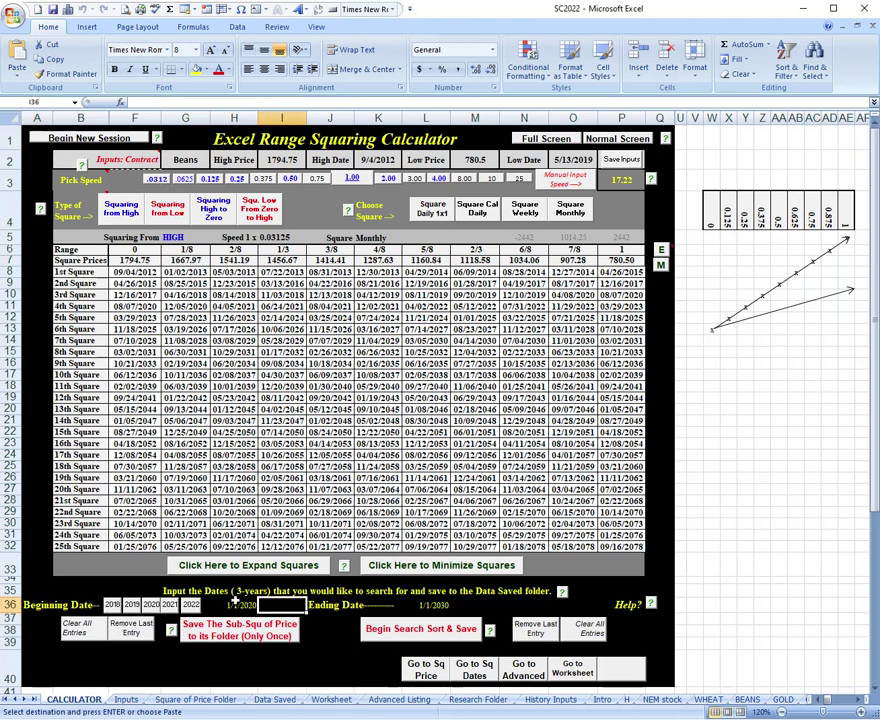
left_click(422, 628)
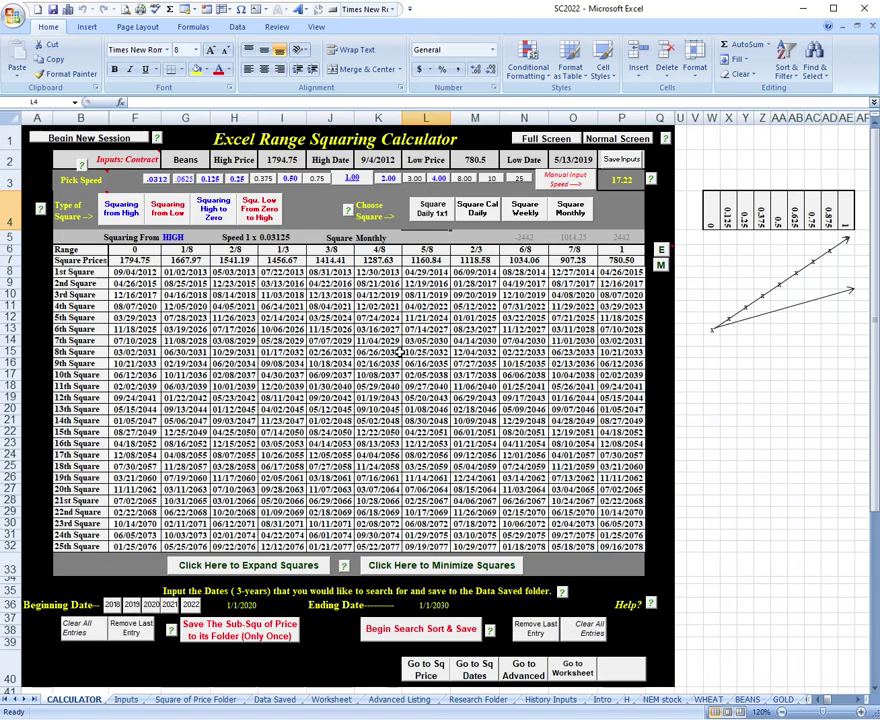
left_click(275, 699)
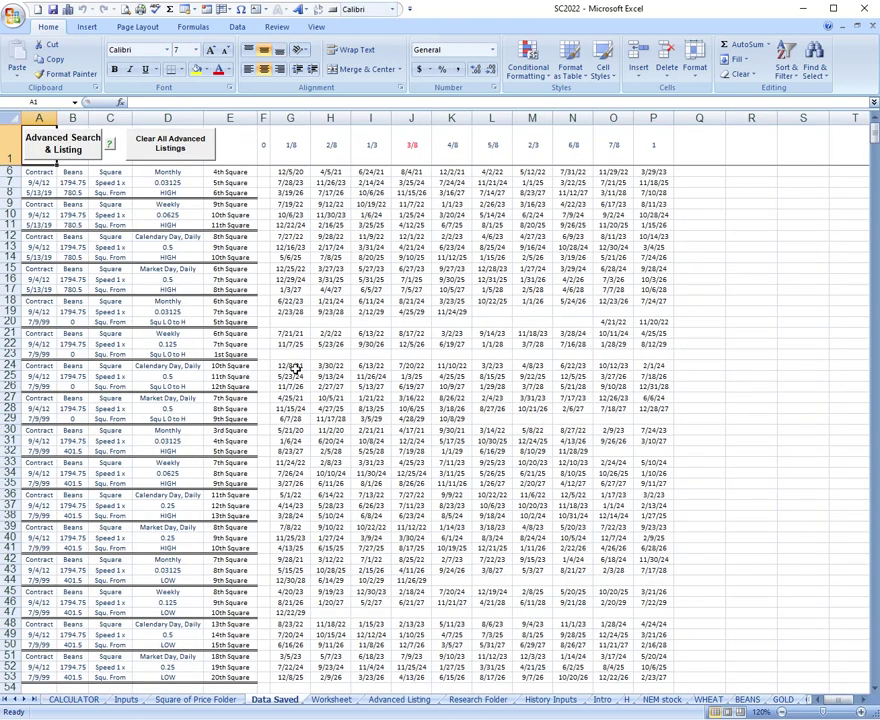
left_click(68, 702)
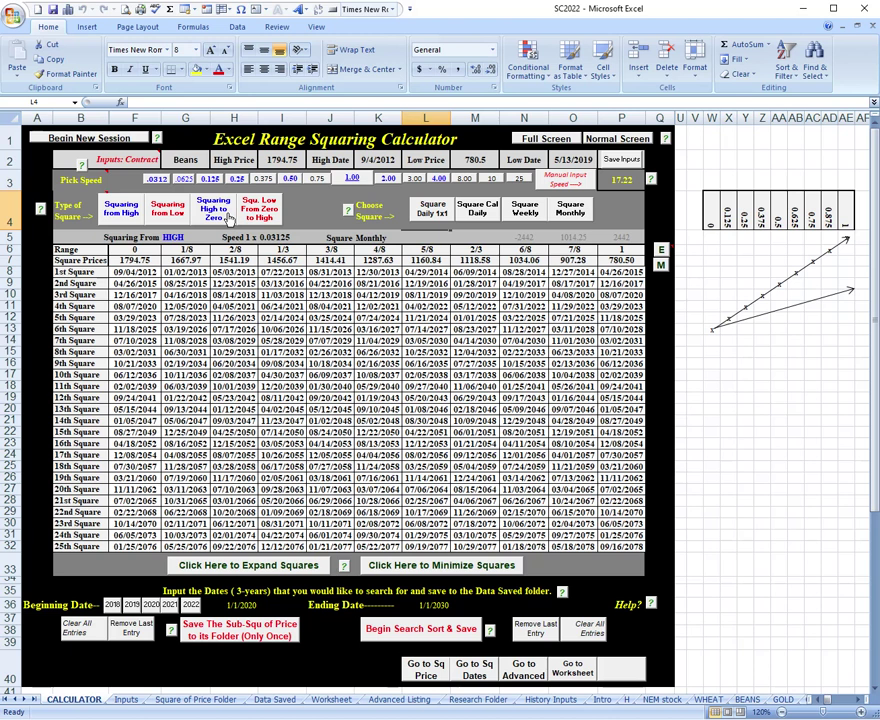
Square from the low with market-day daily squares at speed 1, and search, sort and save from a beginning date of 1/1/2019.
left_click(170, 213)
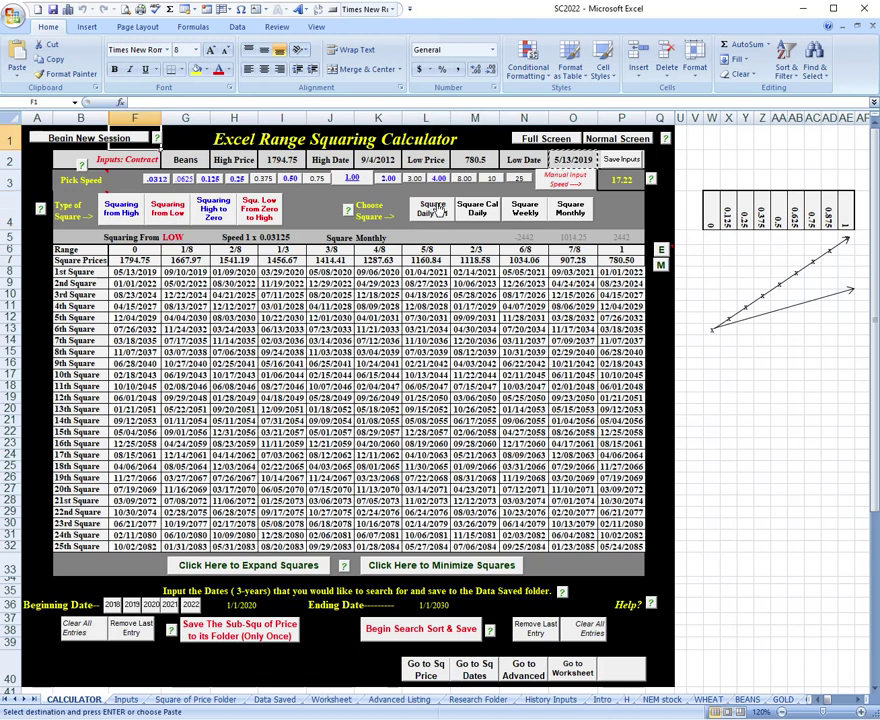
left_click(370, 184)
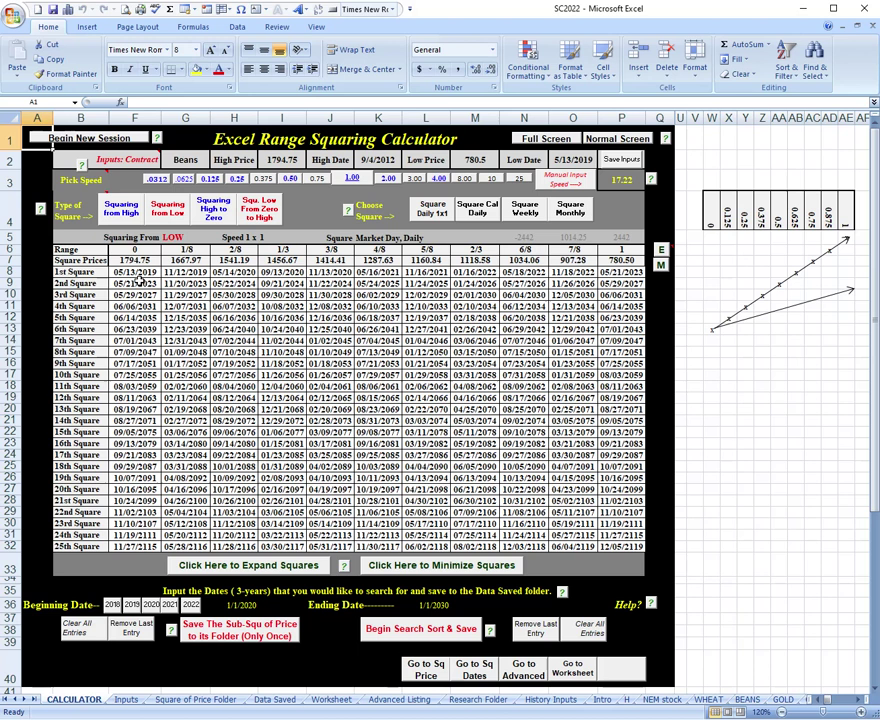
left_click(140, 282)
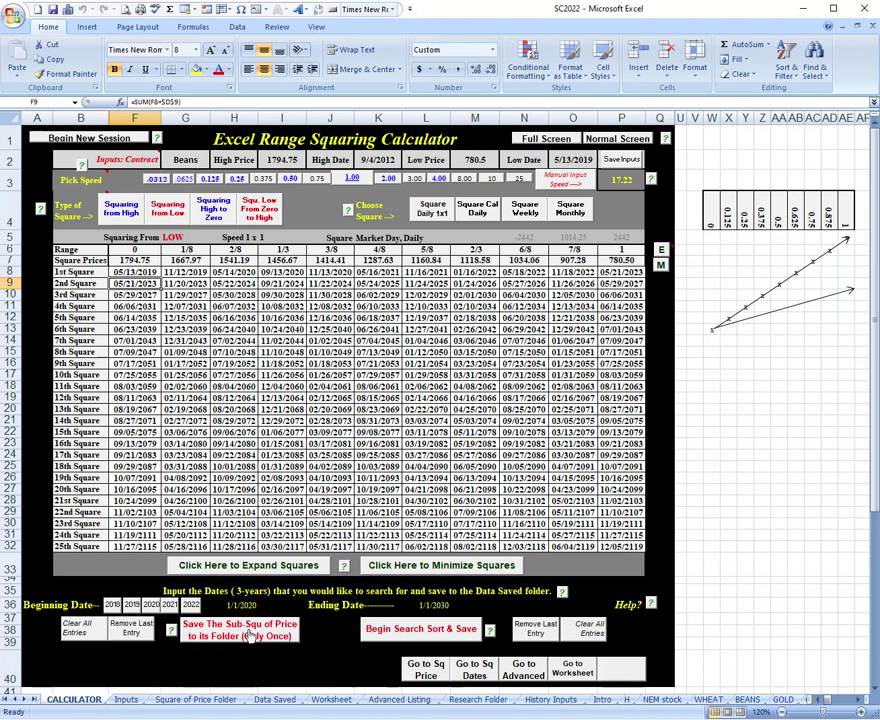
left_click(133, 608)
left_click(381, 633)
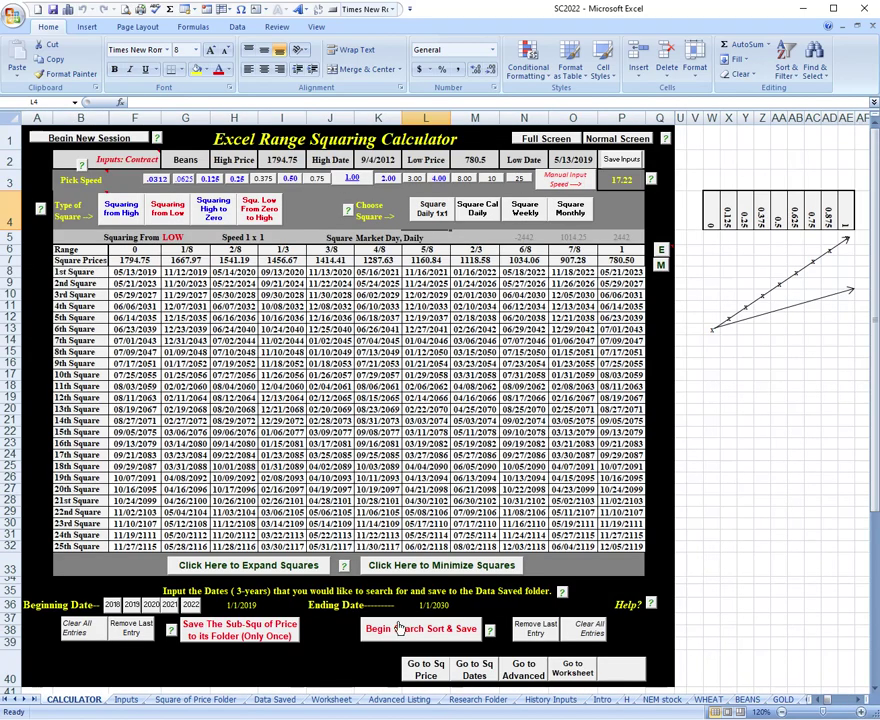
Save the from-low calendar-day daily squares at speed 1 and the weekly squares at speed 0.0625 with beginning date 1/1/2021.
left_click(474, 213)
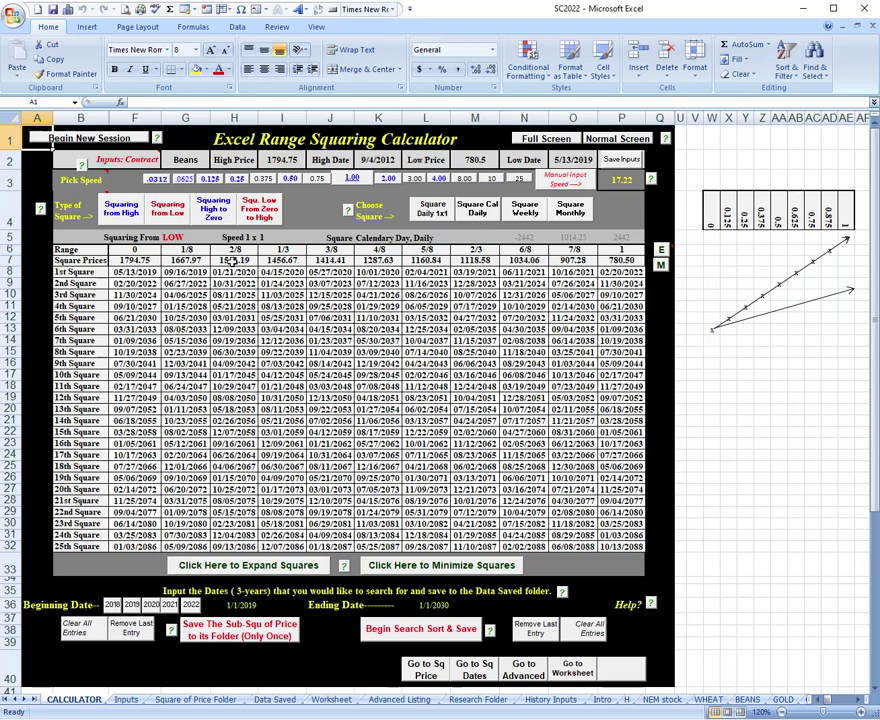
left_click(398, 628)
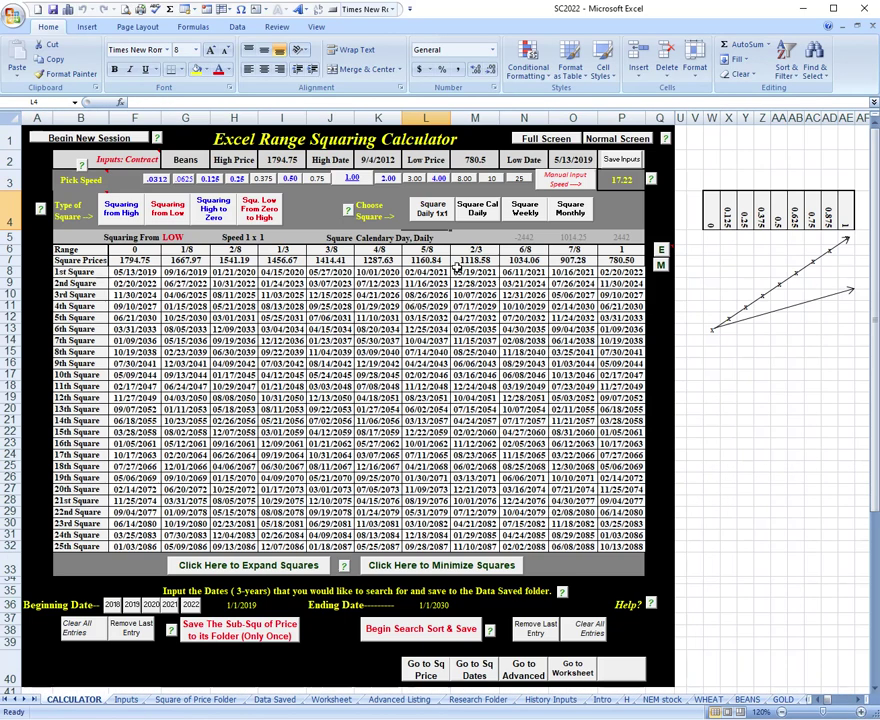
left_click(526, 212)
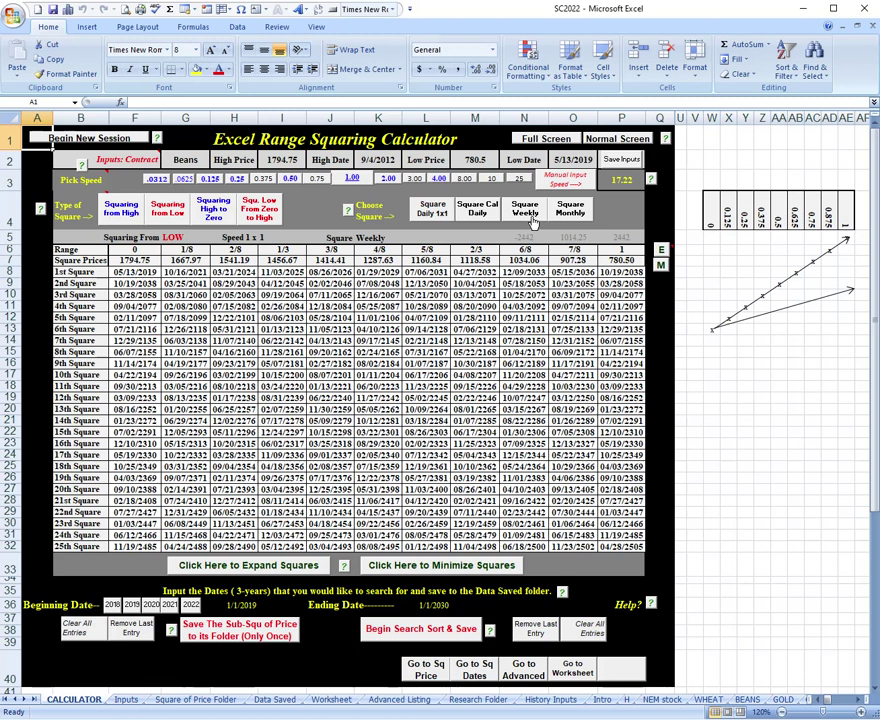
left_click(183, 179)
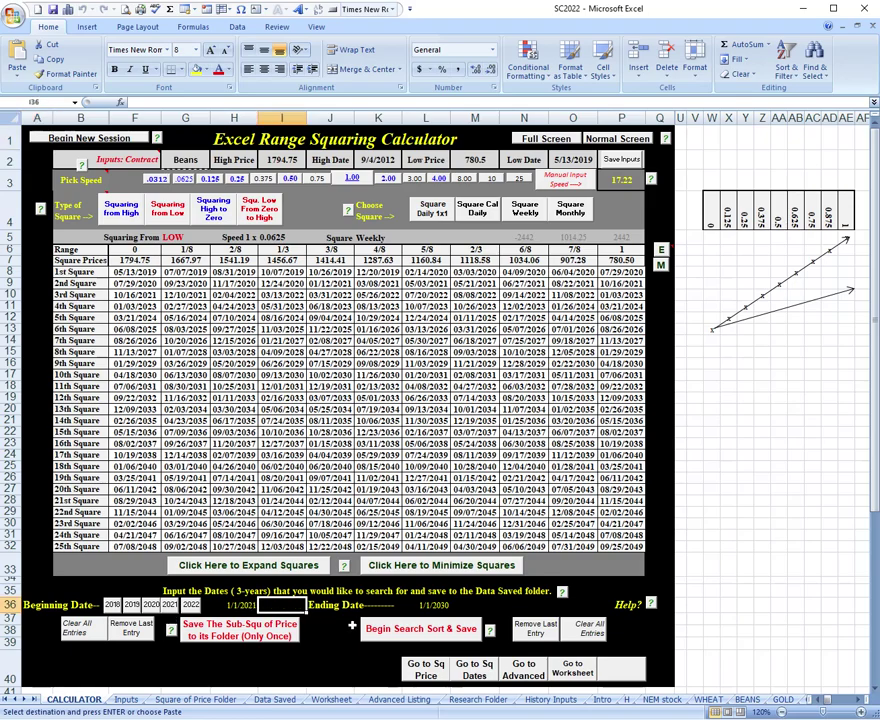
left_click(405, 628)
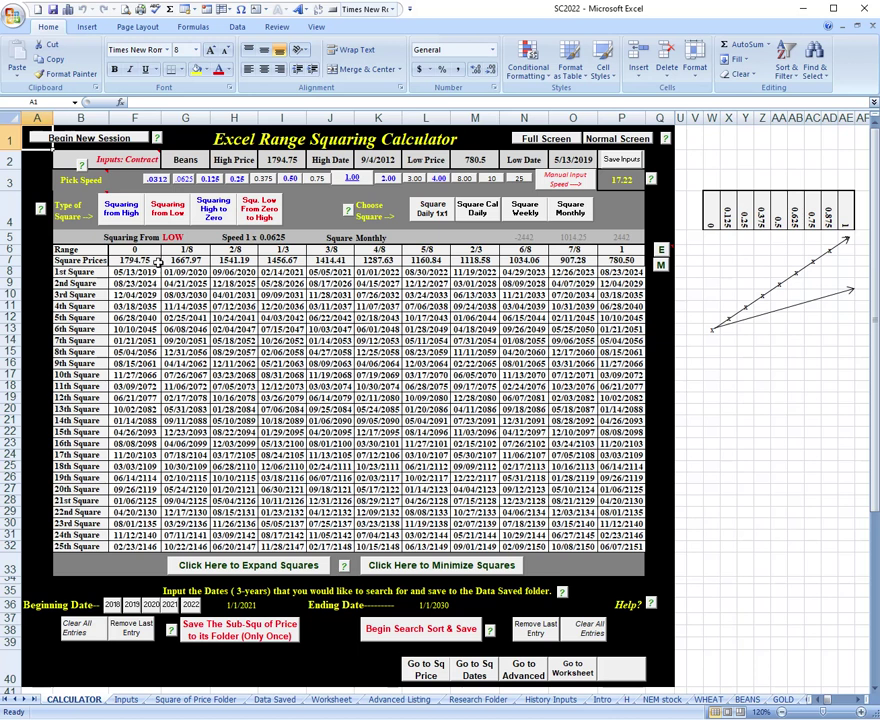
Compute the from-low monthly squares at speed 0.03125, and search, sort and save them from beginning date 1/1/2022.
left_click(161, 181)
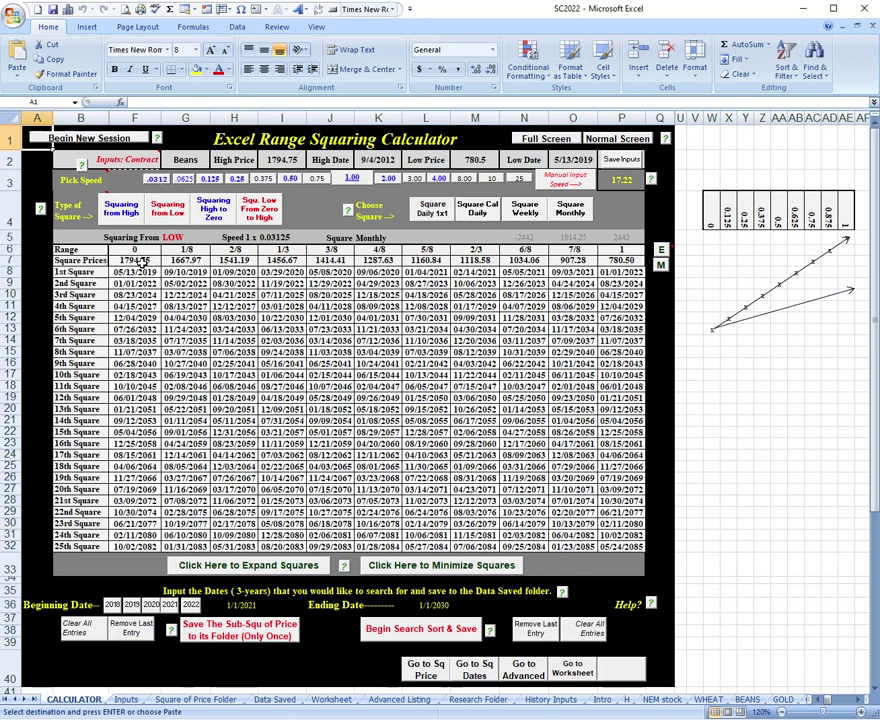
left_click(283, 605)
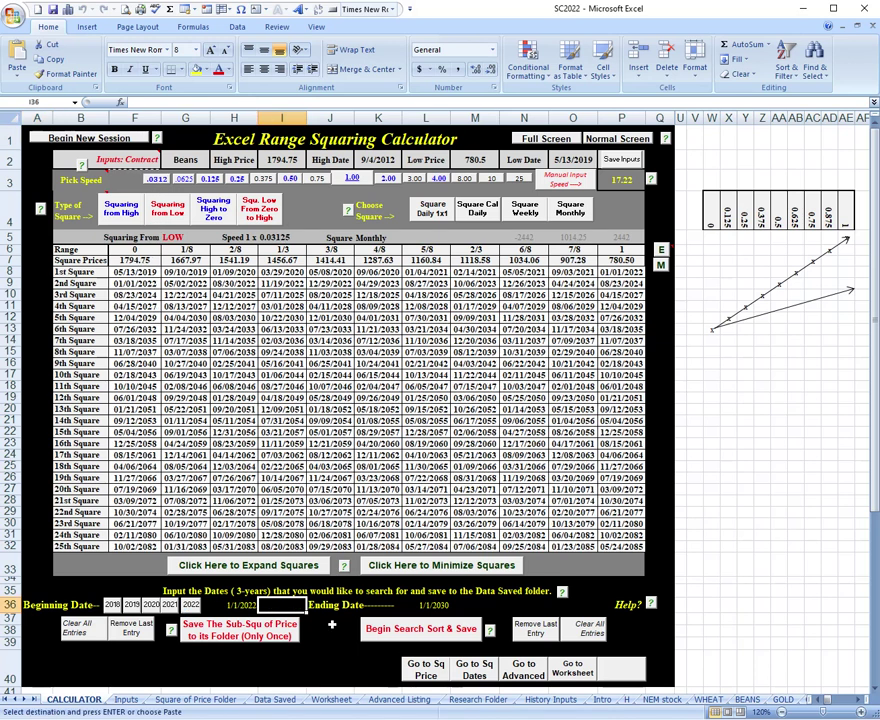
left_click(412, 629)
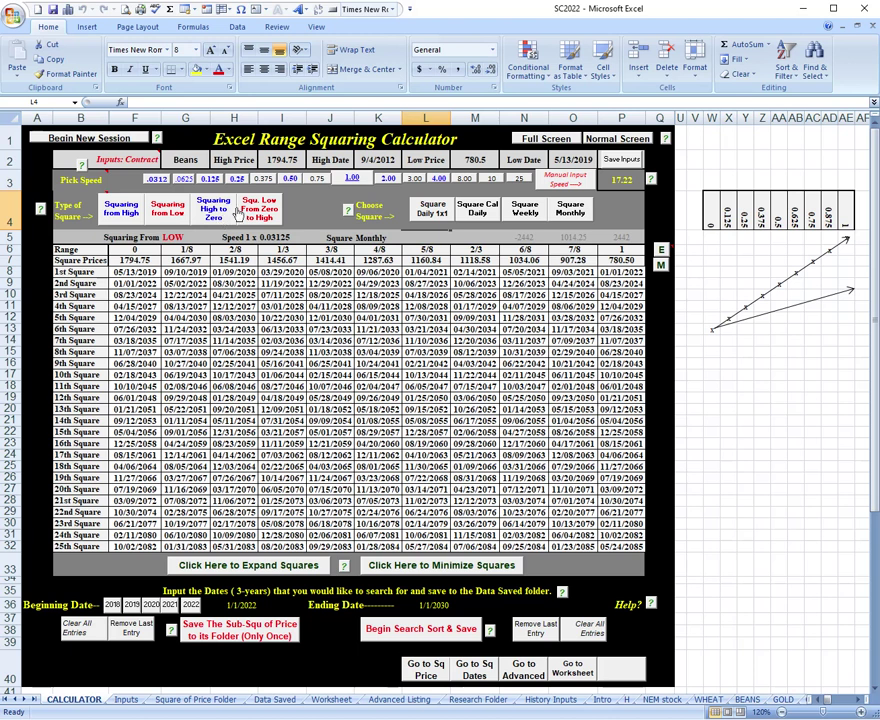
Square from high to zero with market-day daily squares at speed 0.25, then save the square prices and the dates from 1/1/2021.
left_click(214, 215)
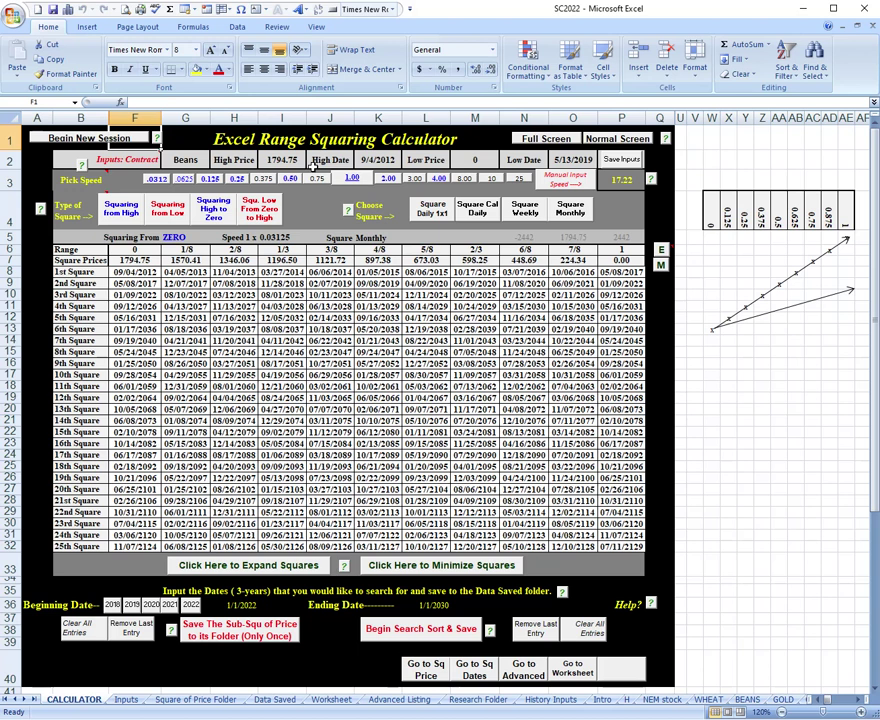
left_click(432, 208)
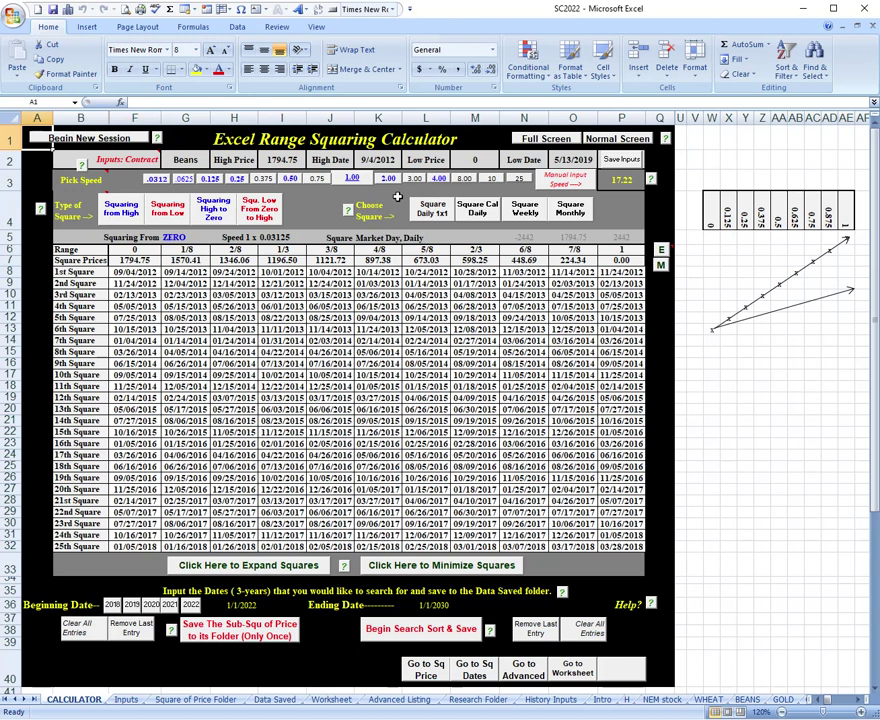
left_click(358, 184)
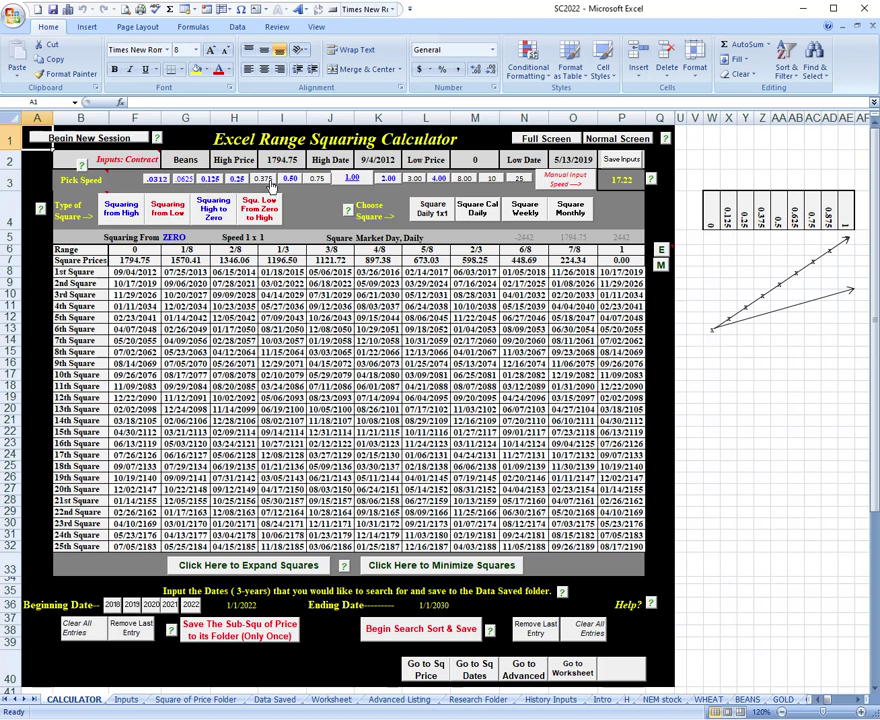
left_click(289, 178)
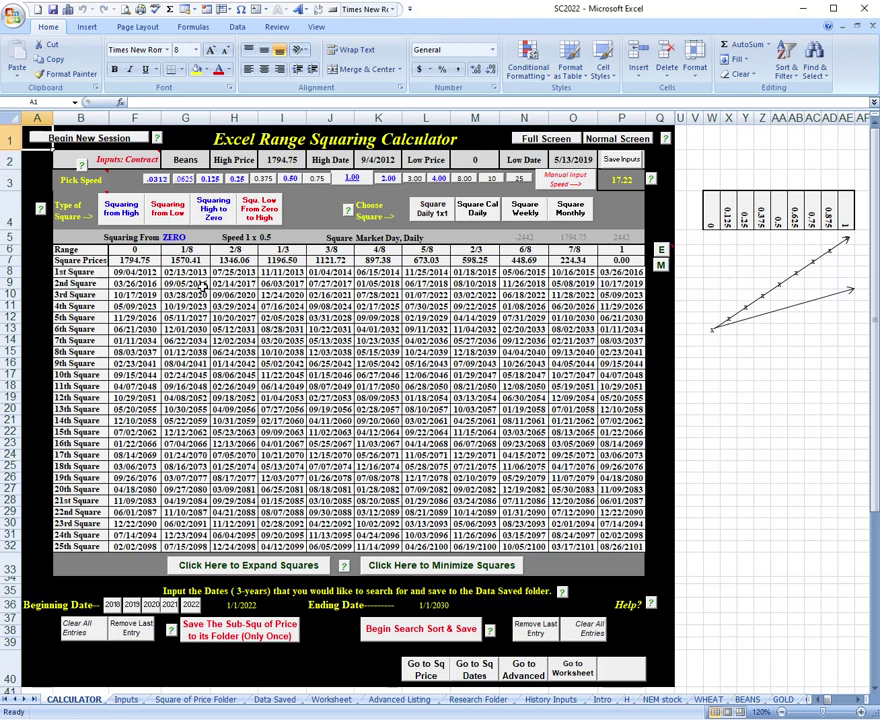
left_click(237, 178)
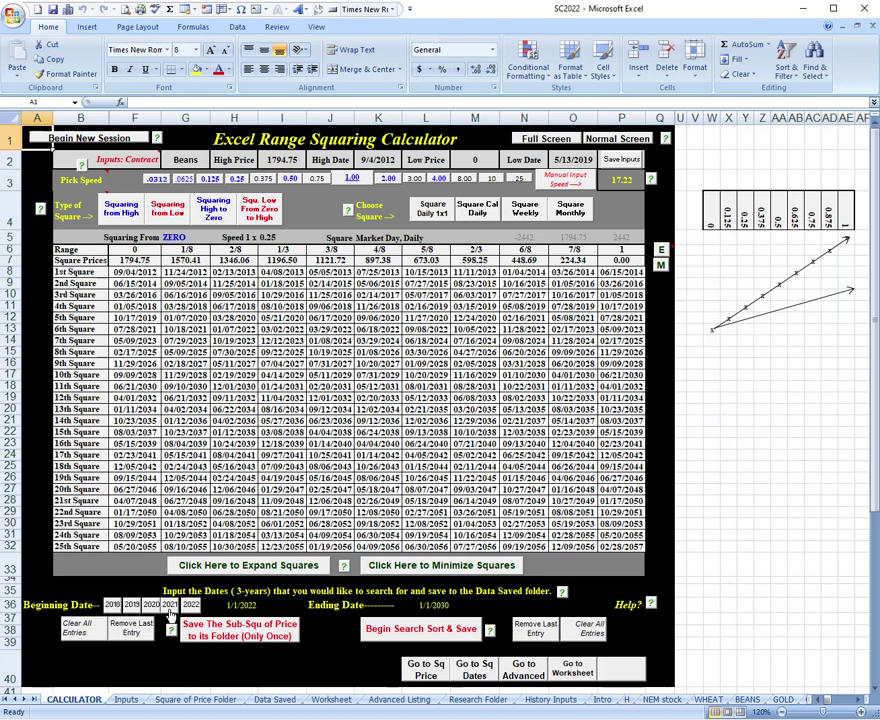
left_click(170, 608)
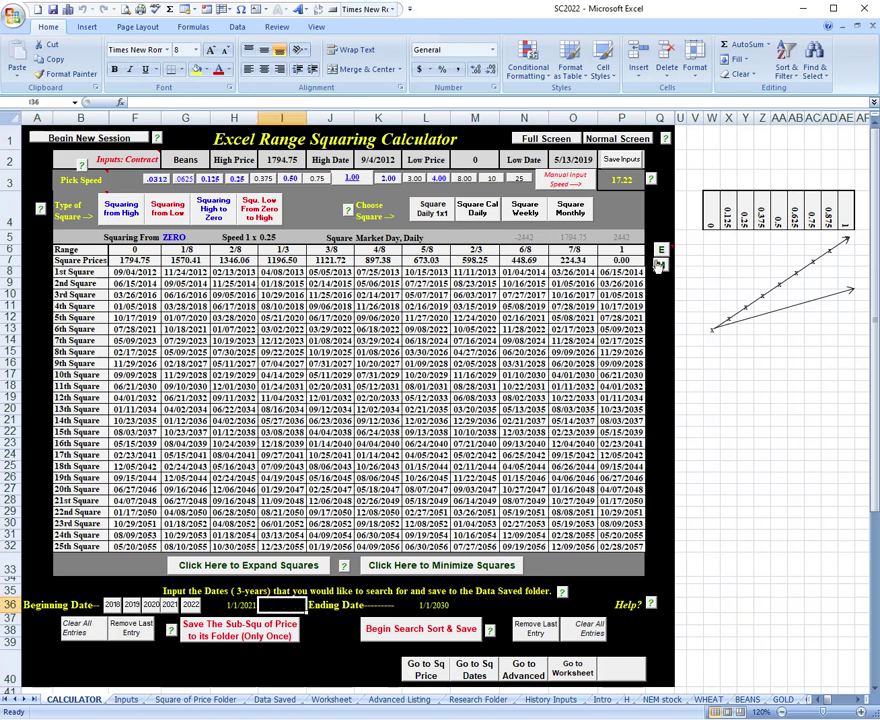
left_click(234, 640)
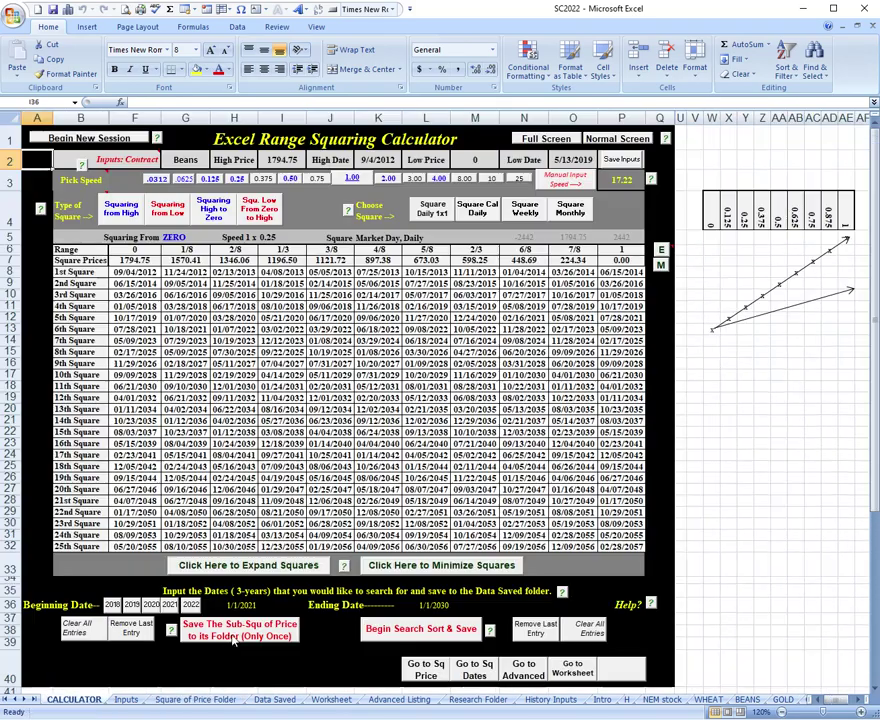
left_click(395, 632)
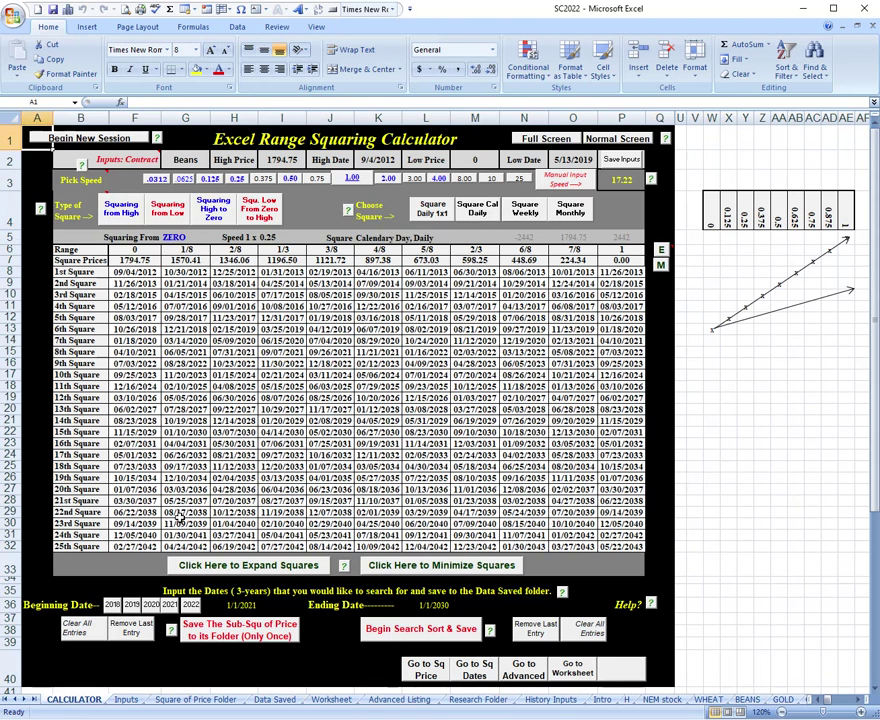
Save the high-to-zero calendar-day daily squares at speed 0.25 from 1/1/2022 and review the entries on the Data Saved sheet.
left_click(388, 630)
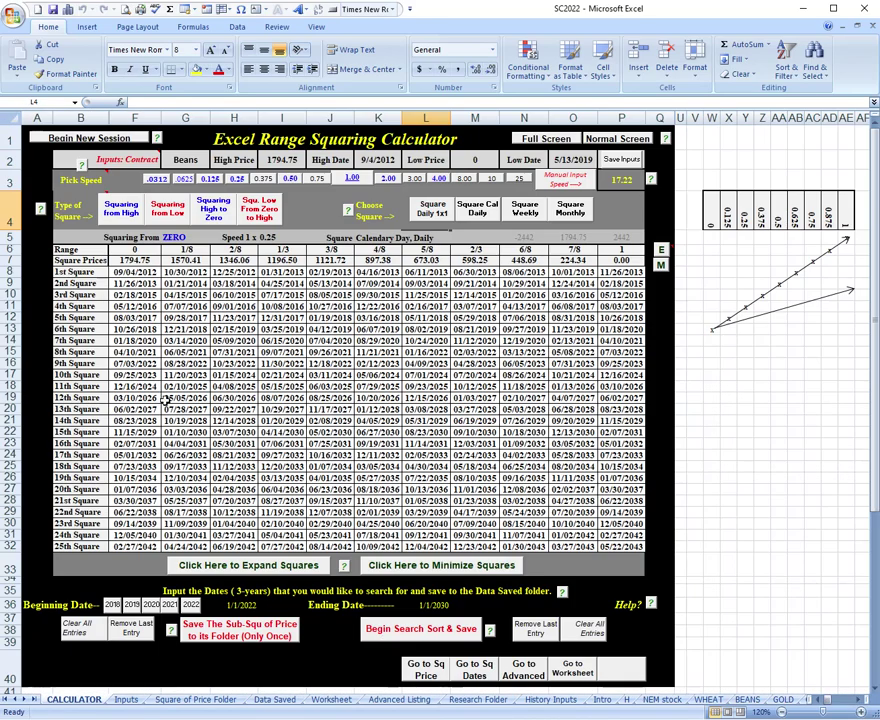
left_click_drag(82, 374, 620, 386)
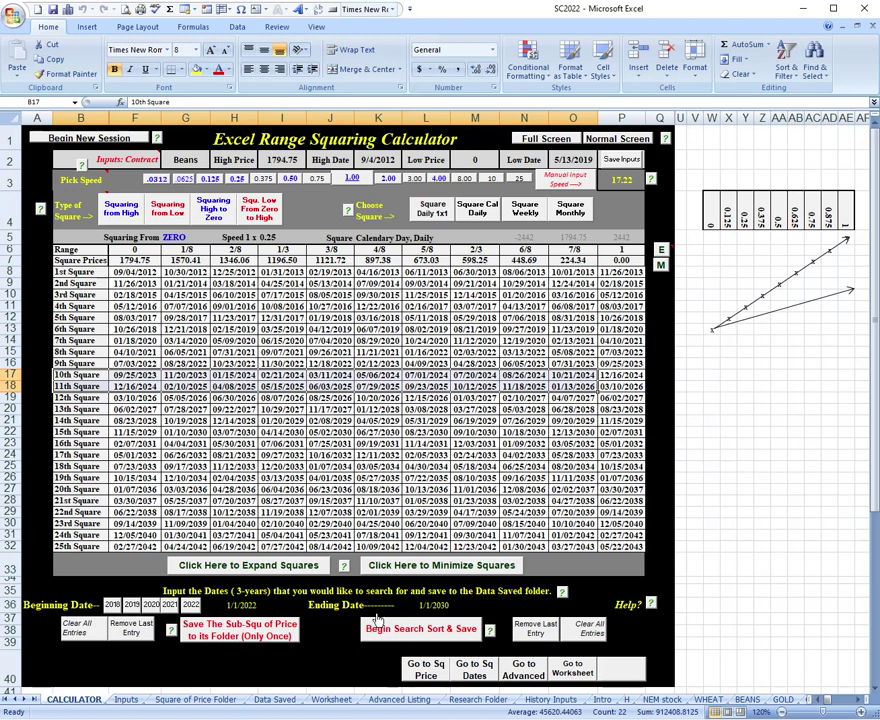
left_click(311, 702)
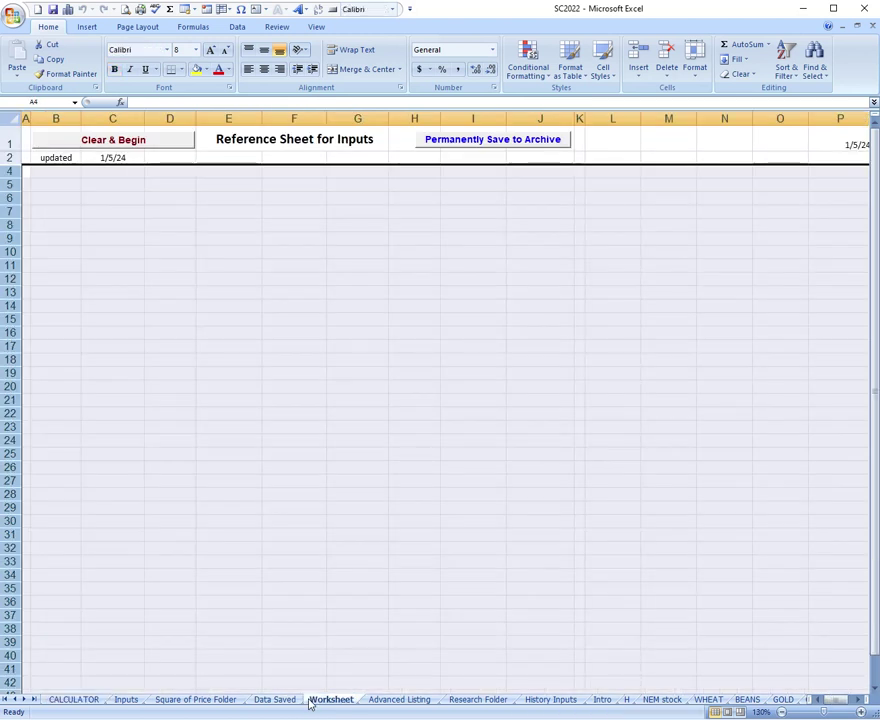
left_click(294, 704)
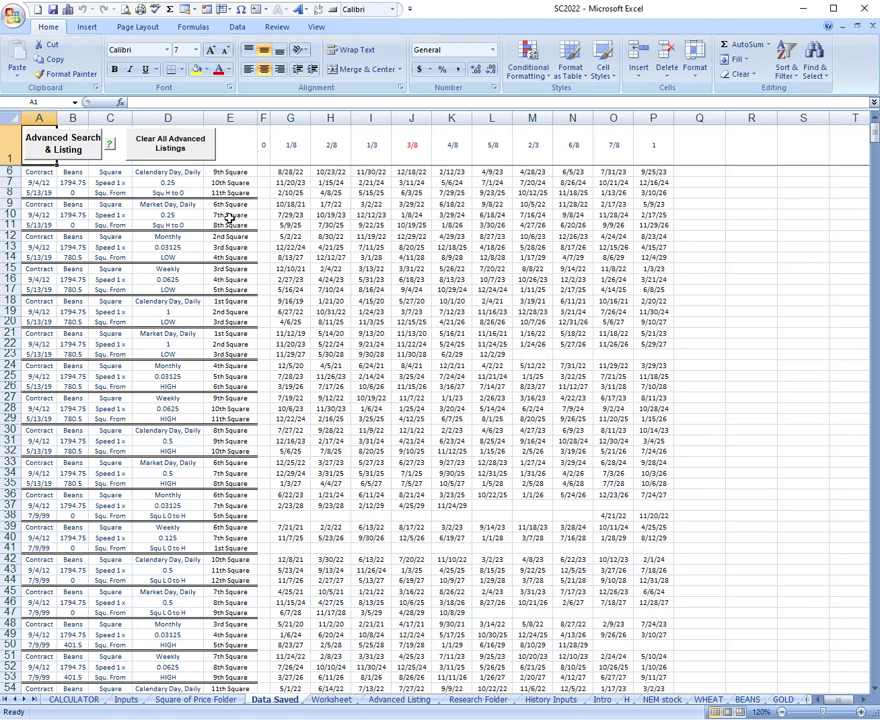
Save the high-to-zero weekly squares at speed 0.125 from 1/1/2021 and the monthly squares at speed 0.03125 from 1/1/2022.
left_click(62, 699)
left_click(525, 208)
left_click(209, 178)
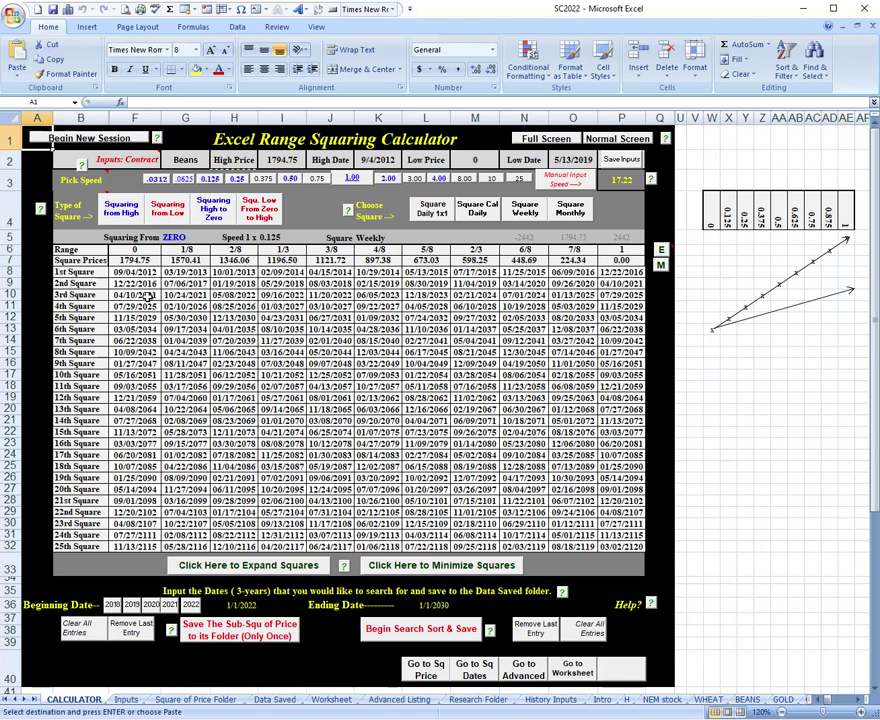
left_click(170, 605)
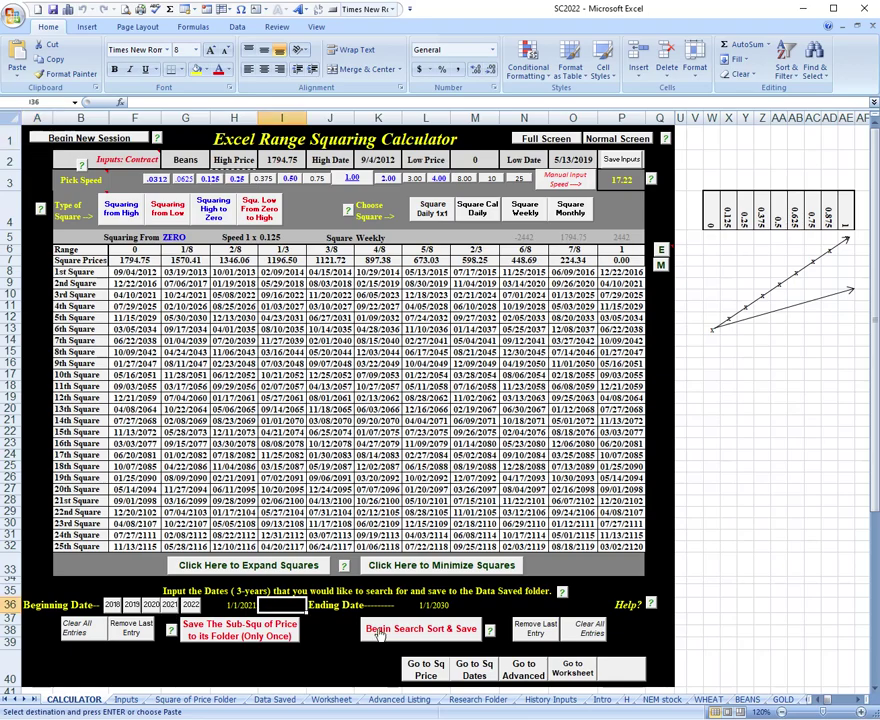
left_click(422, 629)
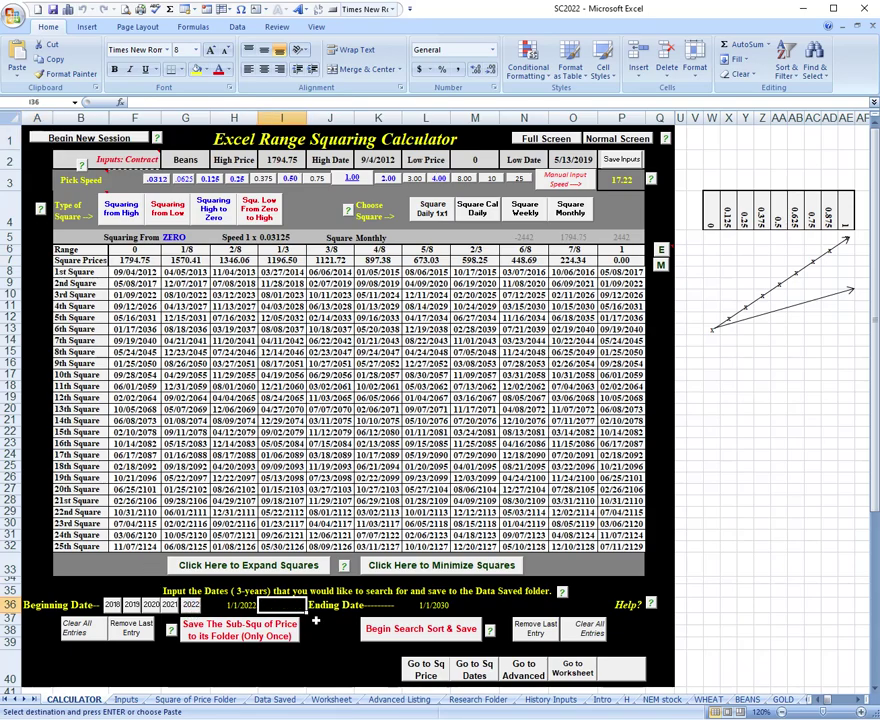
left_click(403, 629)
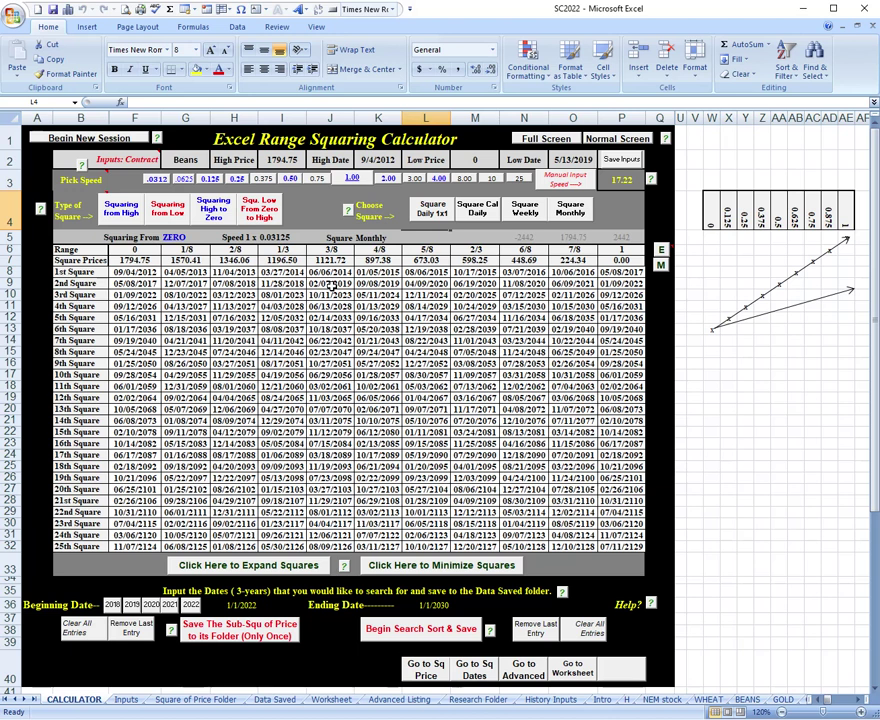
Sort the combined list of square prices on the Square of Price Folder sheet.
left_click(124, 700)
left_click(161, 702)
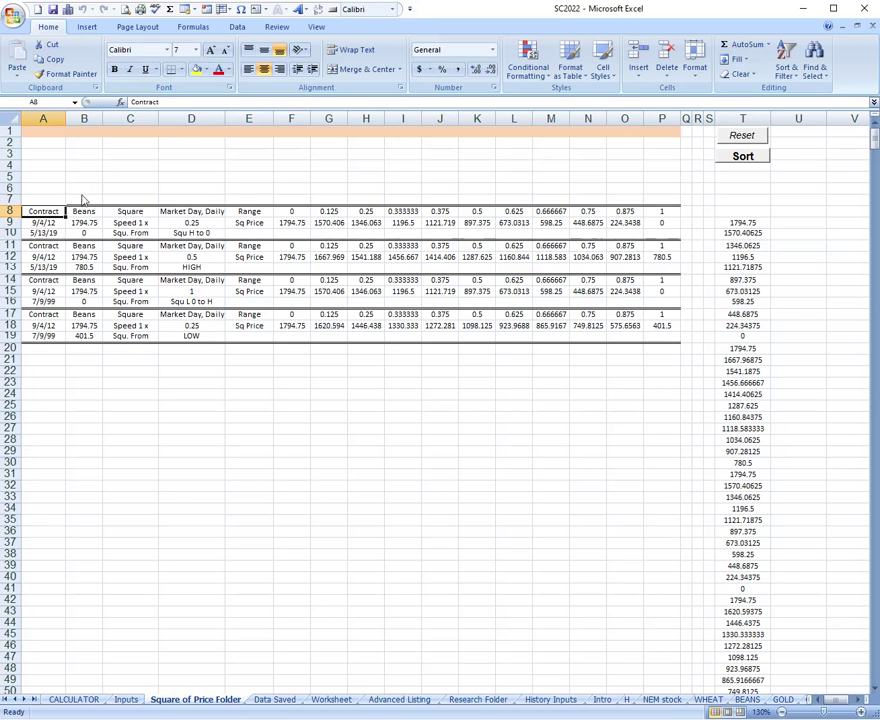
left_click(748, 223)
left_click_drag(748, 223, 755, 635)
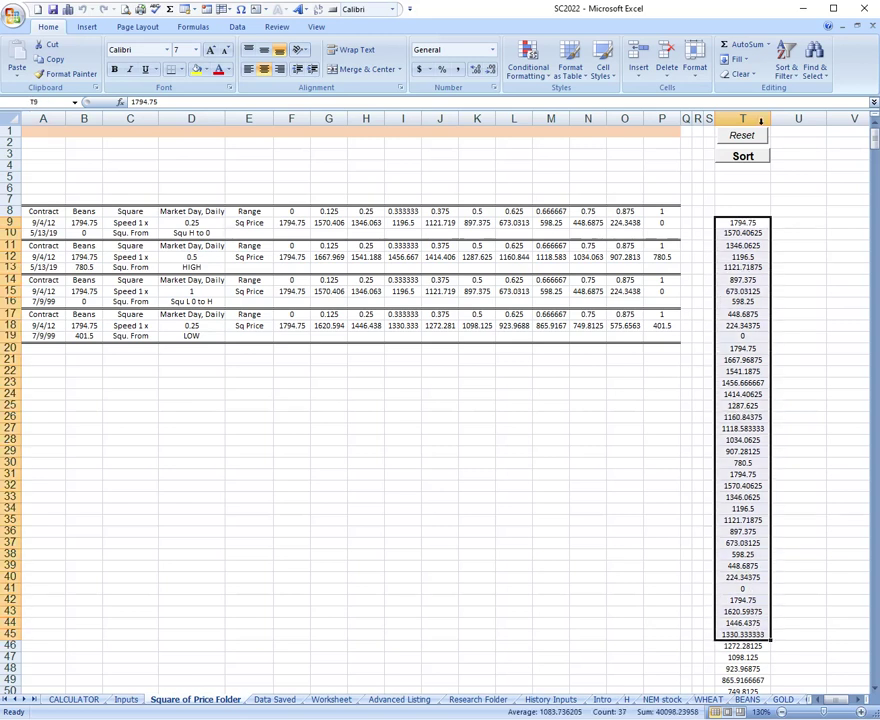
left_click(744, 157)
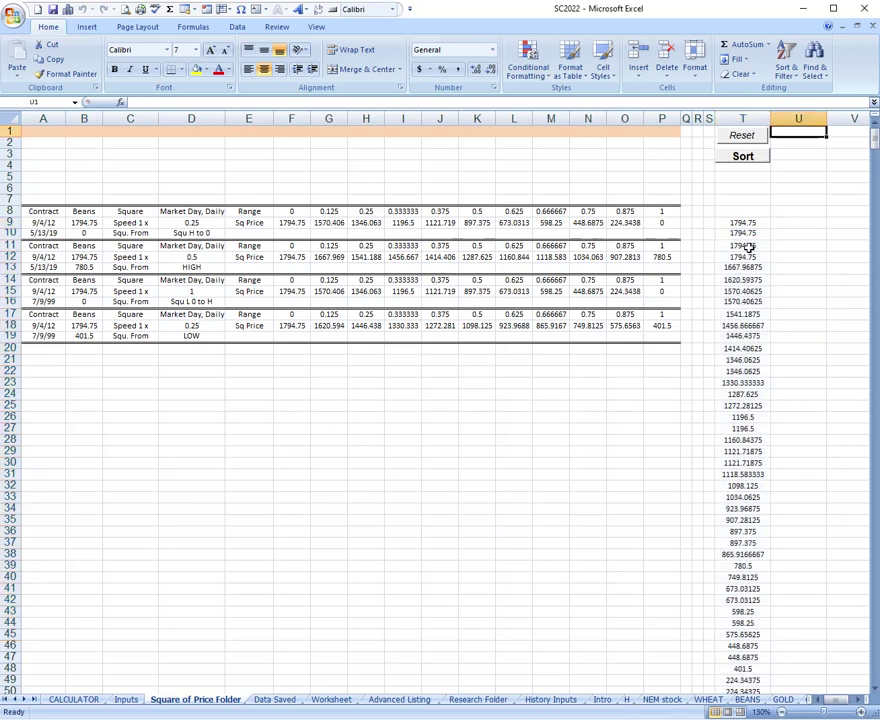
Examine the sorted square prices for repeated values and for levels that cluster closely together.
left_click_drag(743, 222, 740, 543)
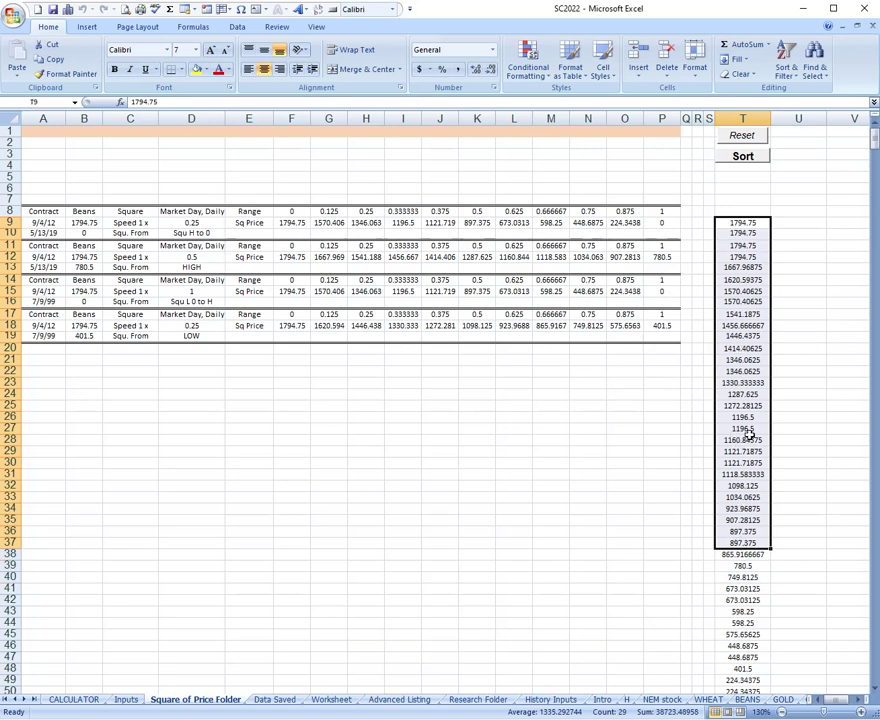
left_click_drag(746, 432, 743, 394)
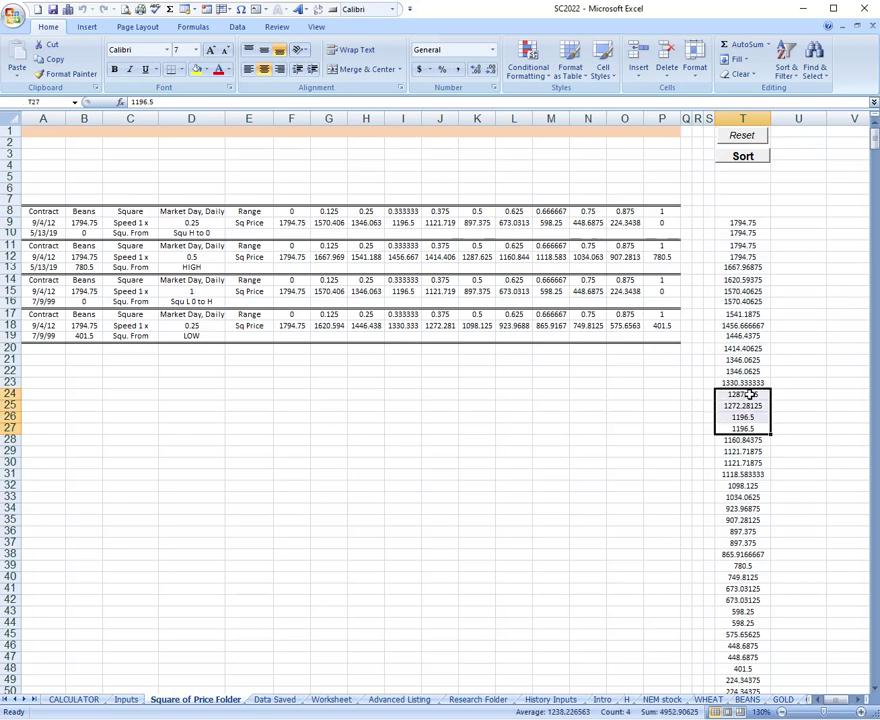
left_click(748, 405)
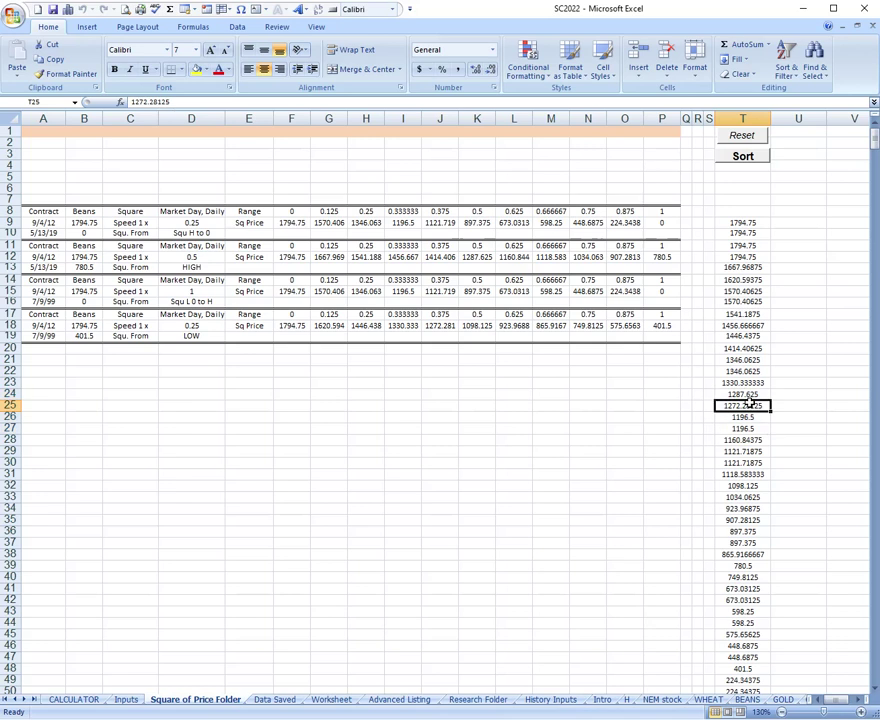
left_click_drag(748, 405, 747, 337)
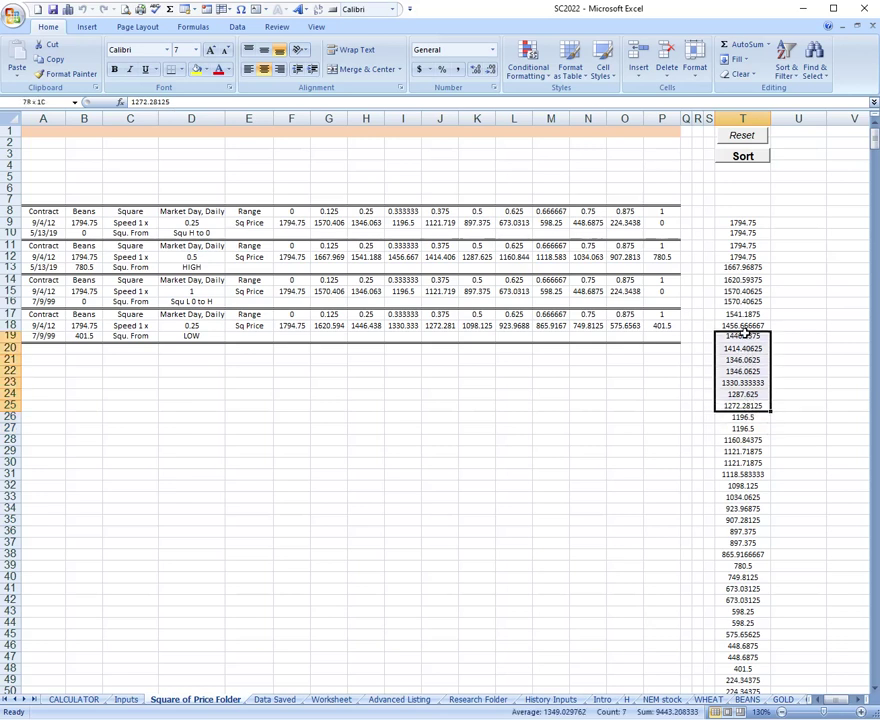
left_click(374, 440)
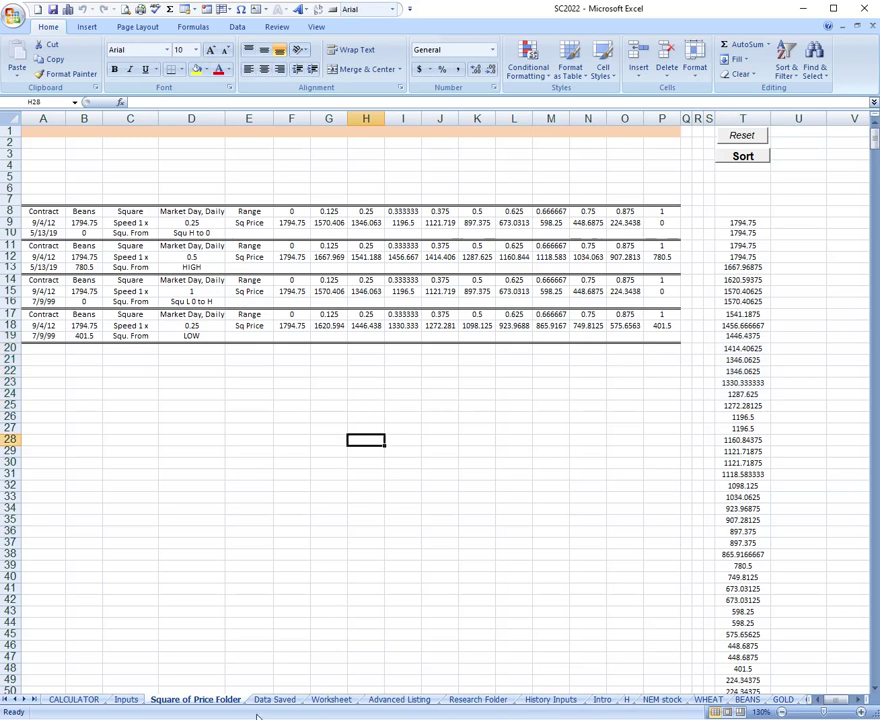
Open the Advanced Listing sheet from the saved data, clear all its old dates, and return to the calculator.
left_click(272, 700)
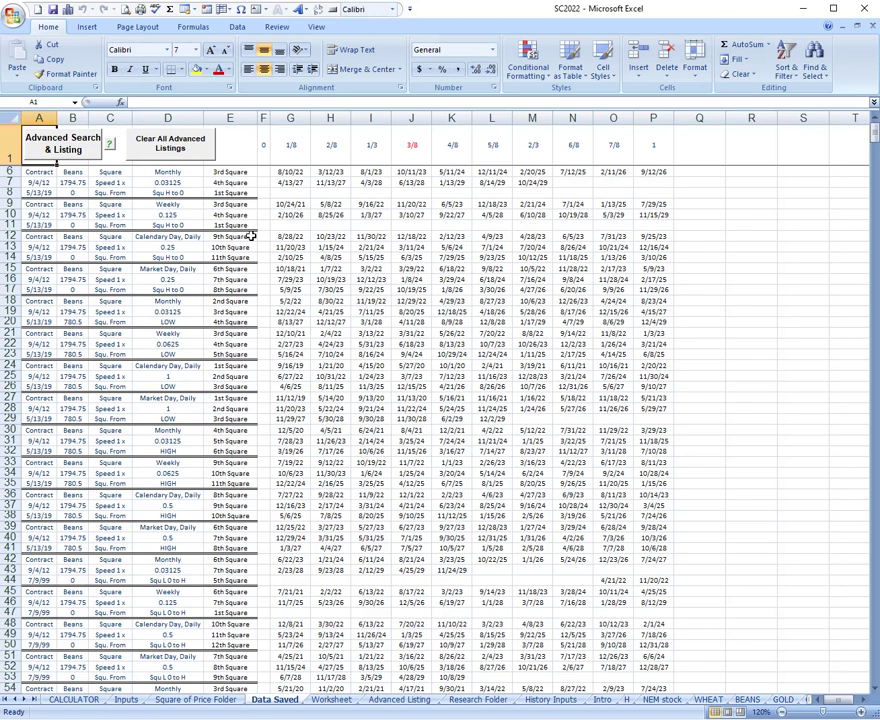
left_click(89, 155)
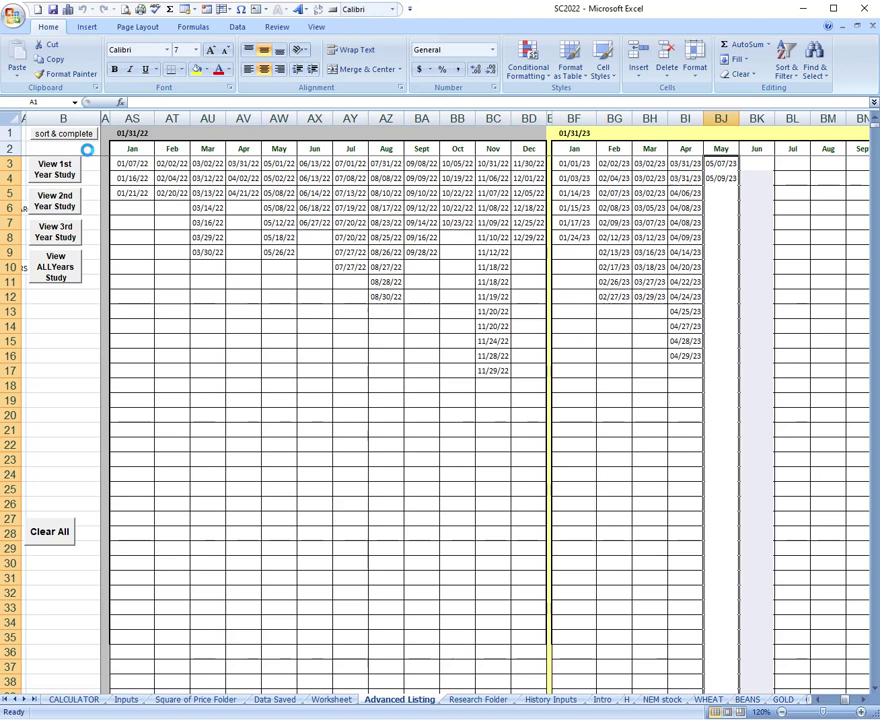
left_click(55, 534)
left_click(80, 702)
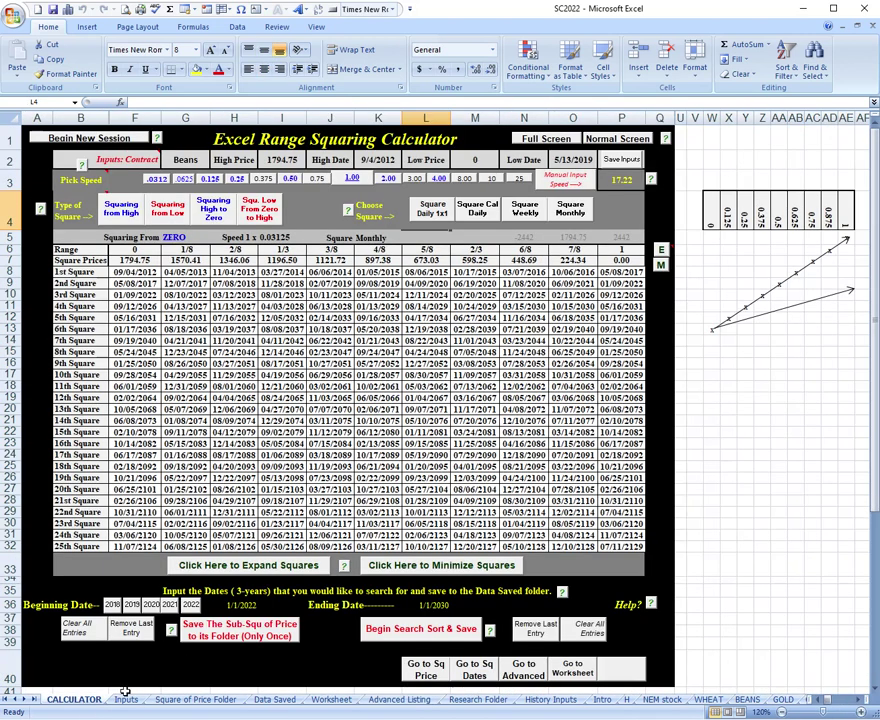
Set the date search range on the calculator to begin 1/1/2023 and end 1/1/2026.
left_click(255, 606)
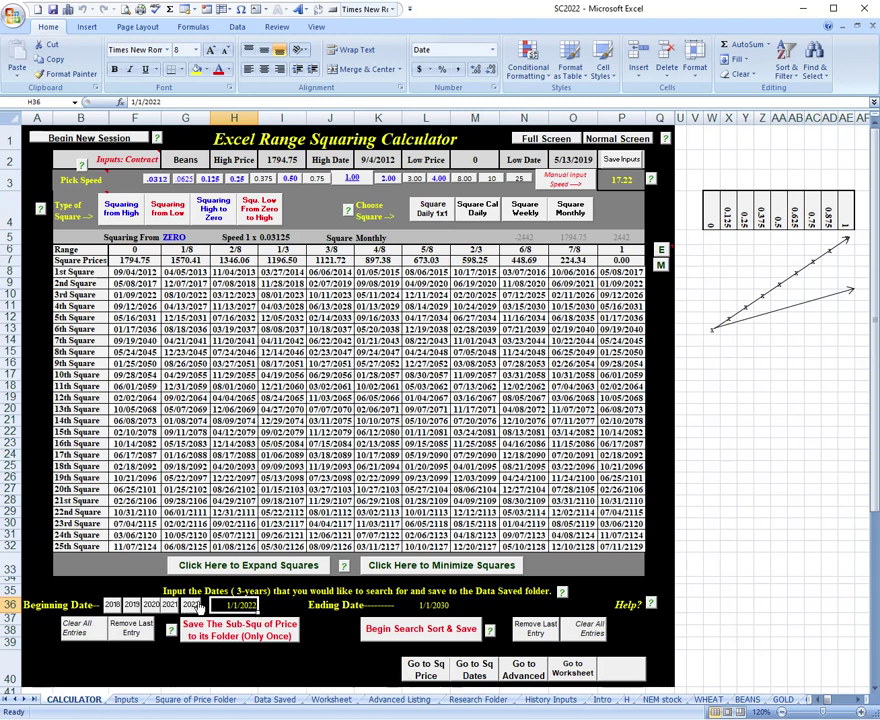
type("1")
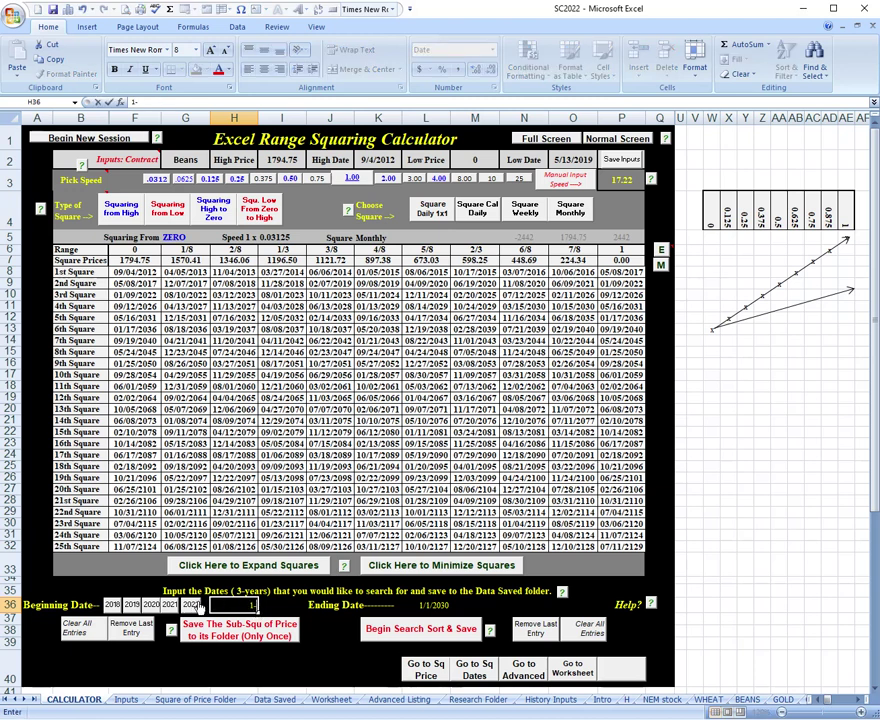
type("-1-23")
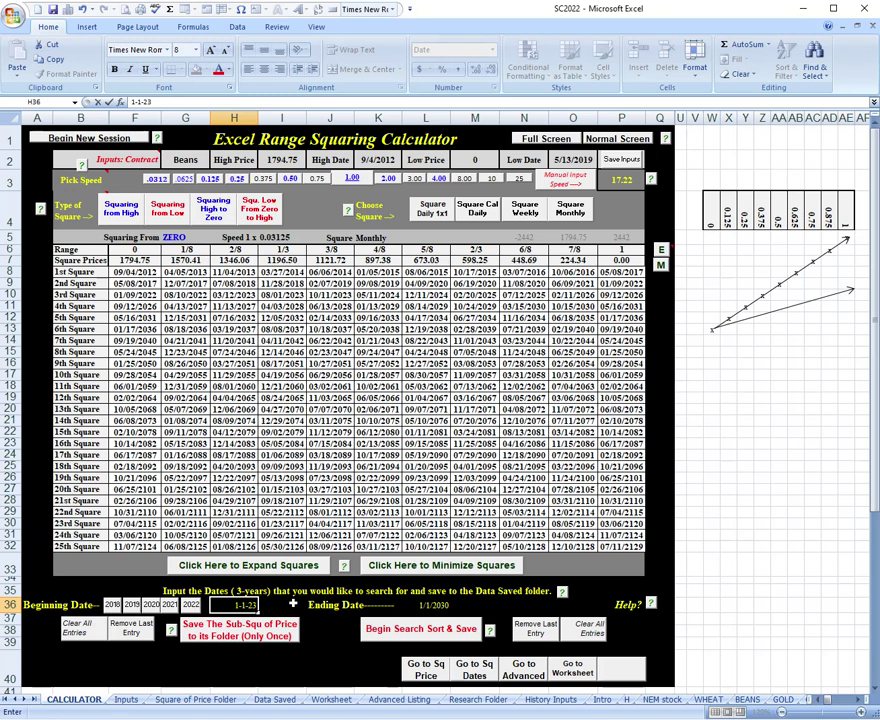
left_click(445, 605)
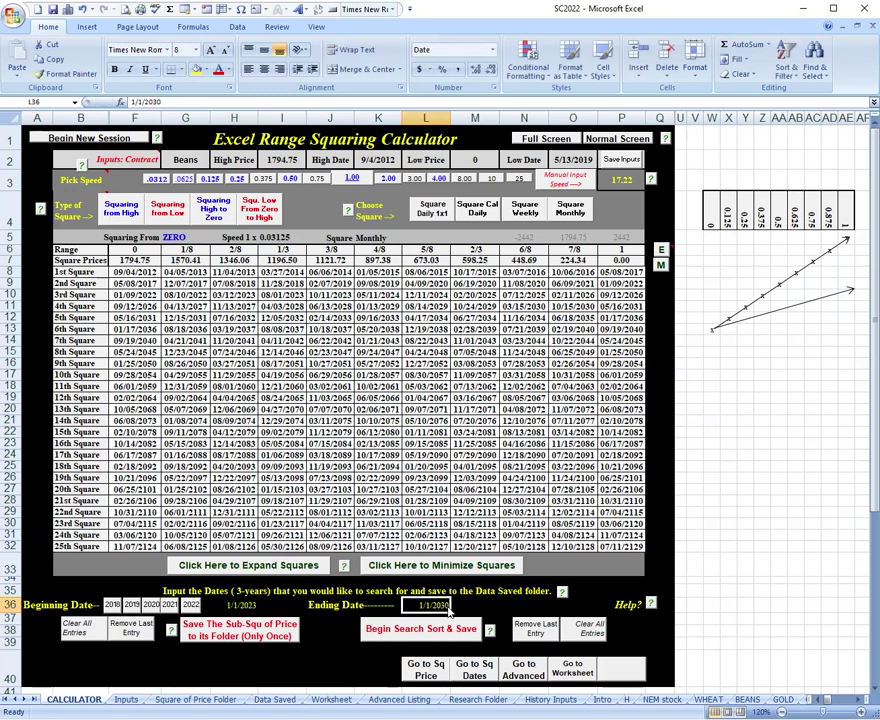
type("1")
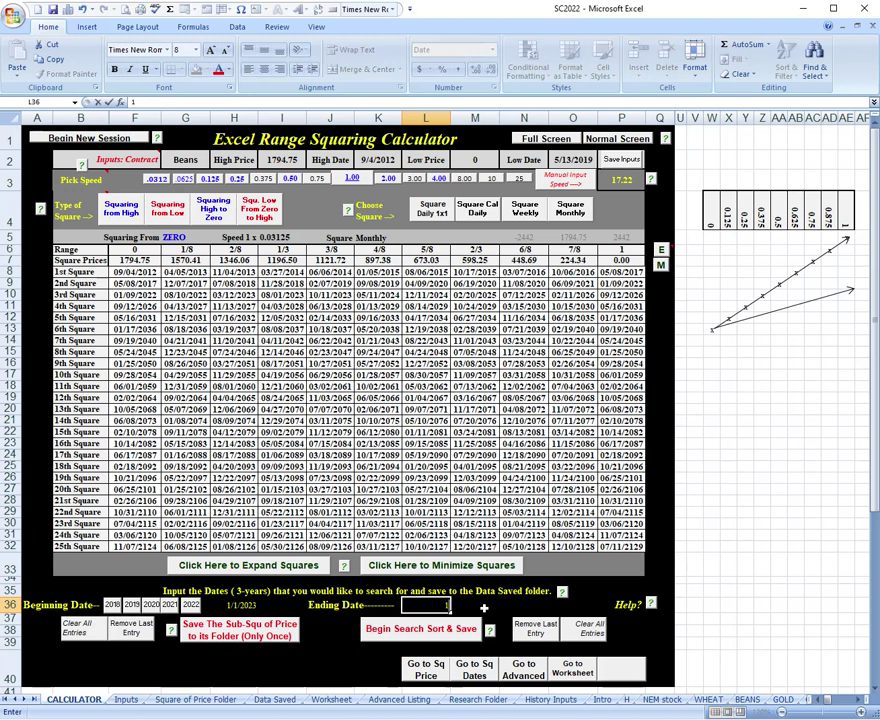
type("-1-26")
left_click(350, 607)
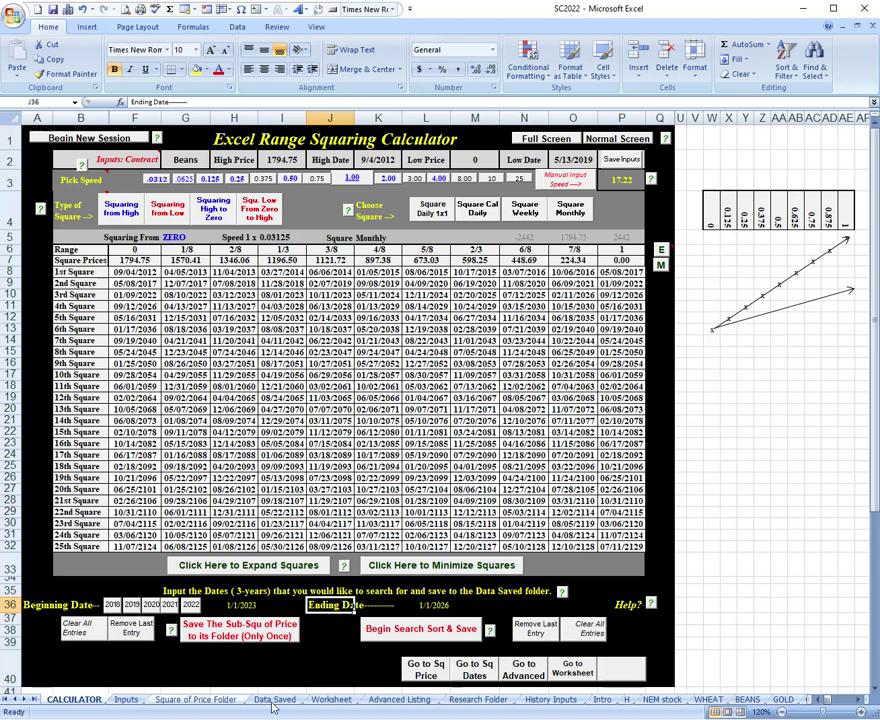
Run the Advanced Search & Listing on the Data Saved sheet to list the saved square dates by month.
left_click(331, 699)
left_click(393, 700)
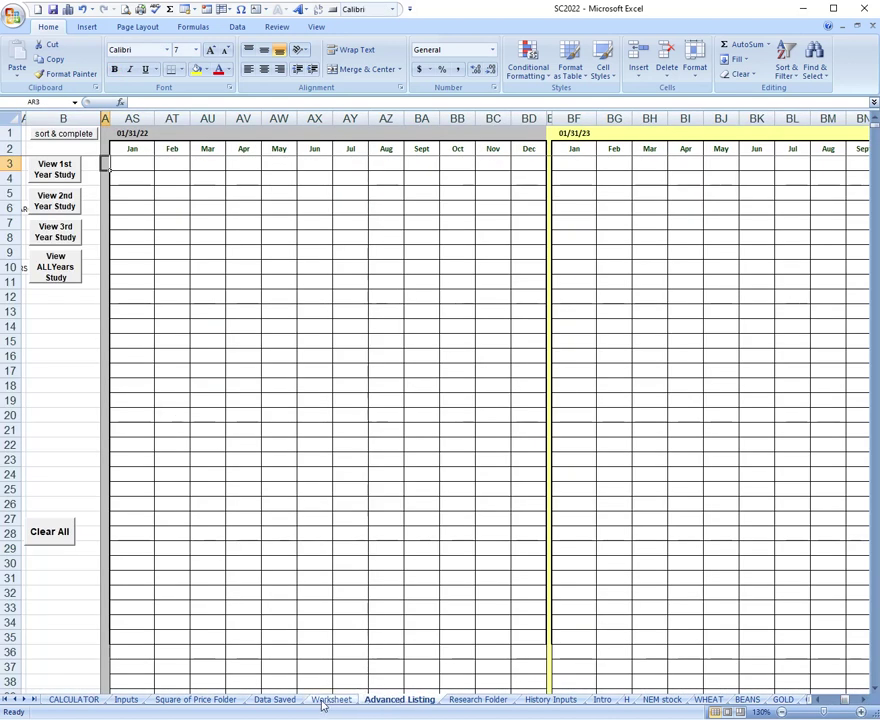
left_click(285, 702)
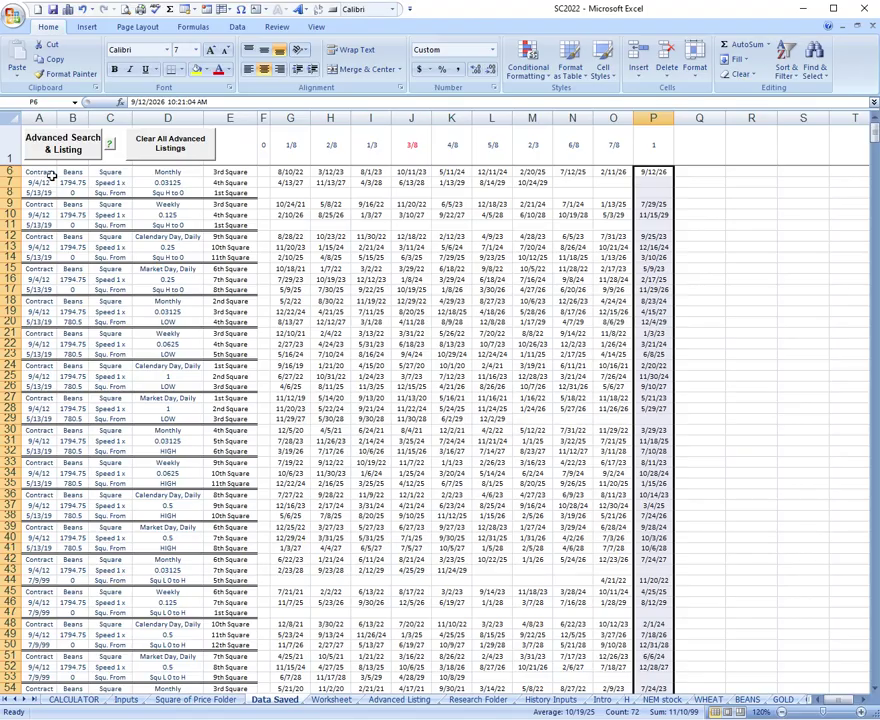
left_click(61, 143)
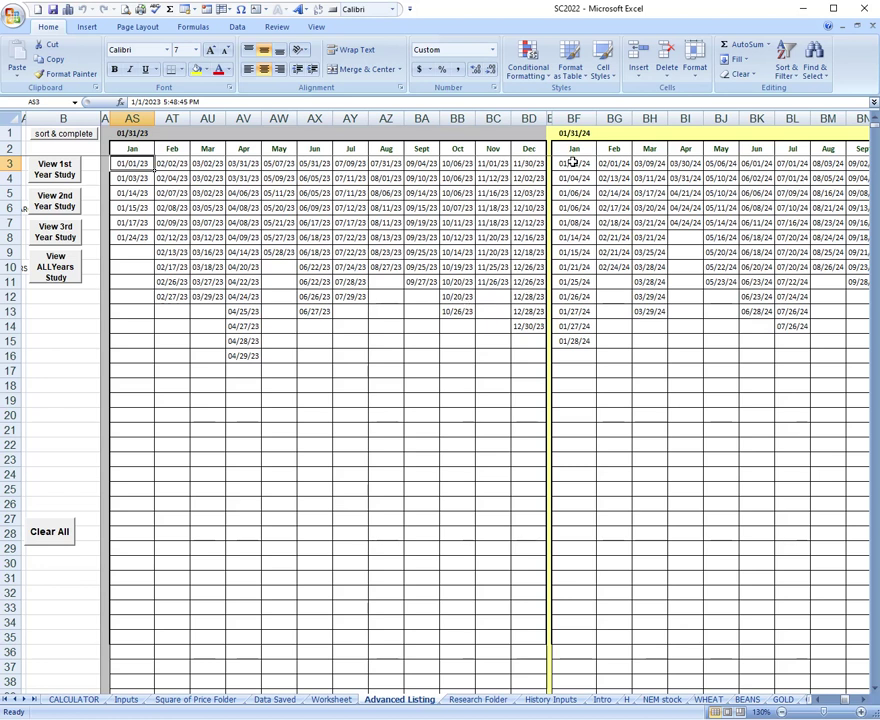
Examine the January 2024 dates in the advanced listing, including 01/04 to 01/06, and highlight the 2023 date block.
left_click_drag(574, 166, 572, 342)
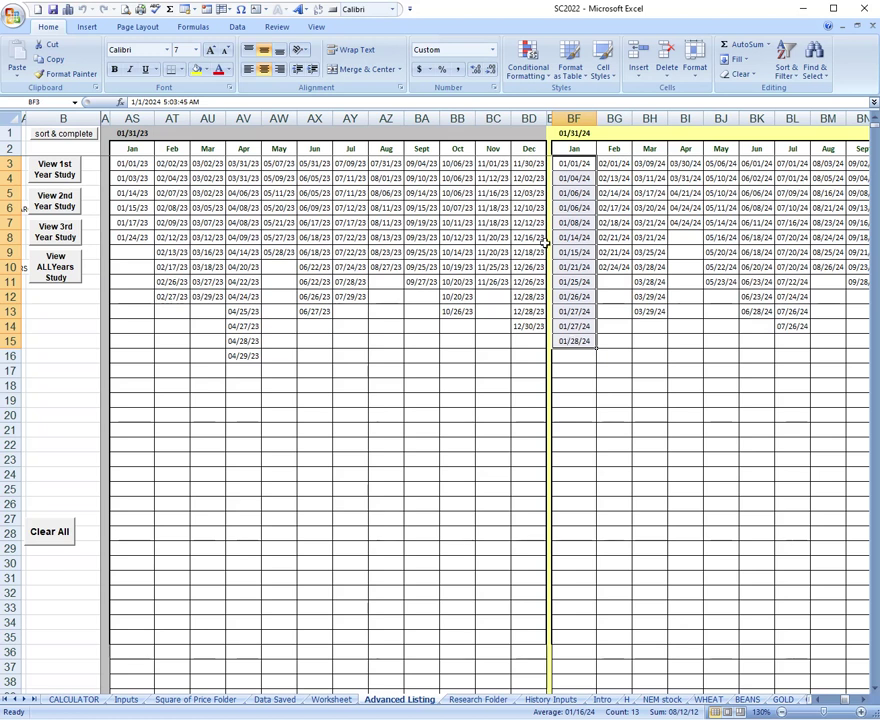
left_click(572, 178)
left_click_drag(572, 178, 580, 188)
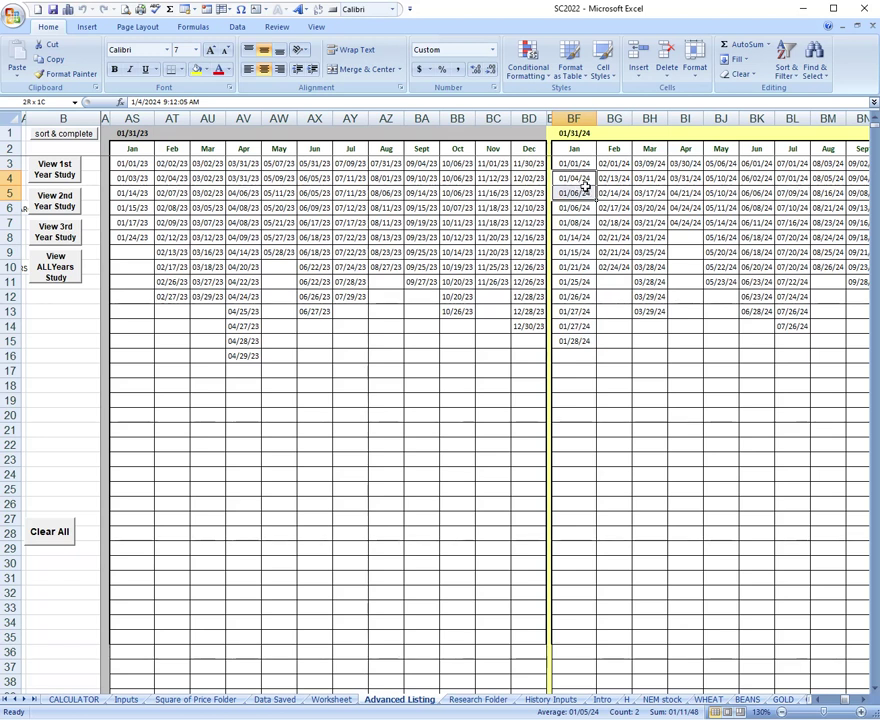
left_click_drag(585, 191, 582, 207)
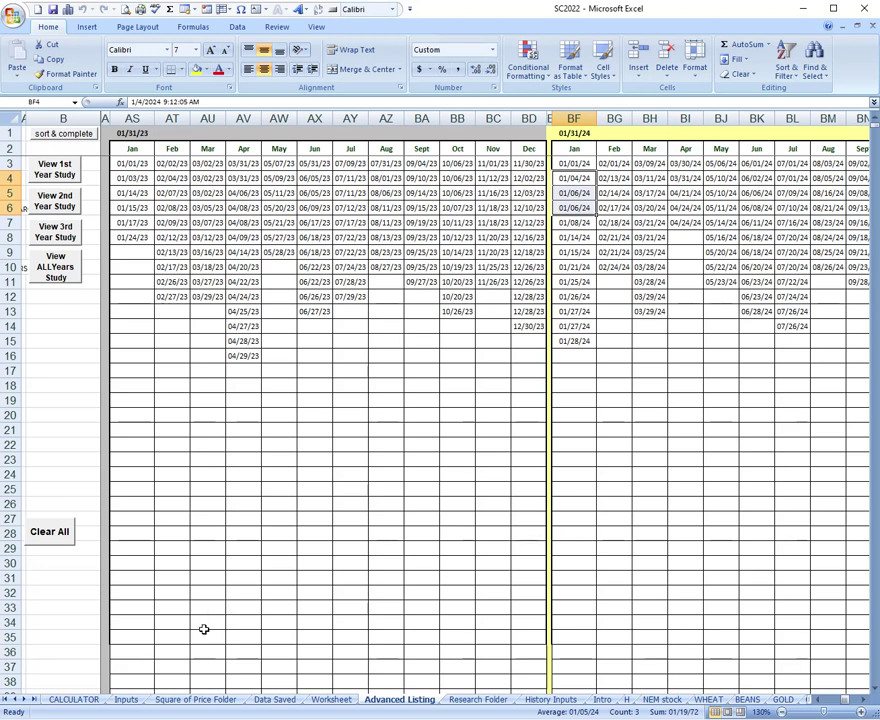
left_click_drag(132, 165, 521, 334)
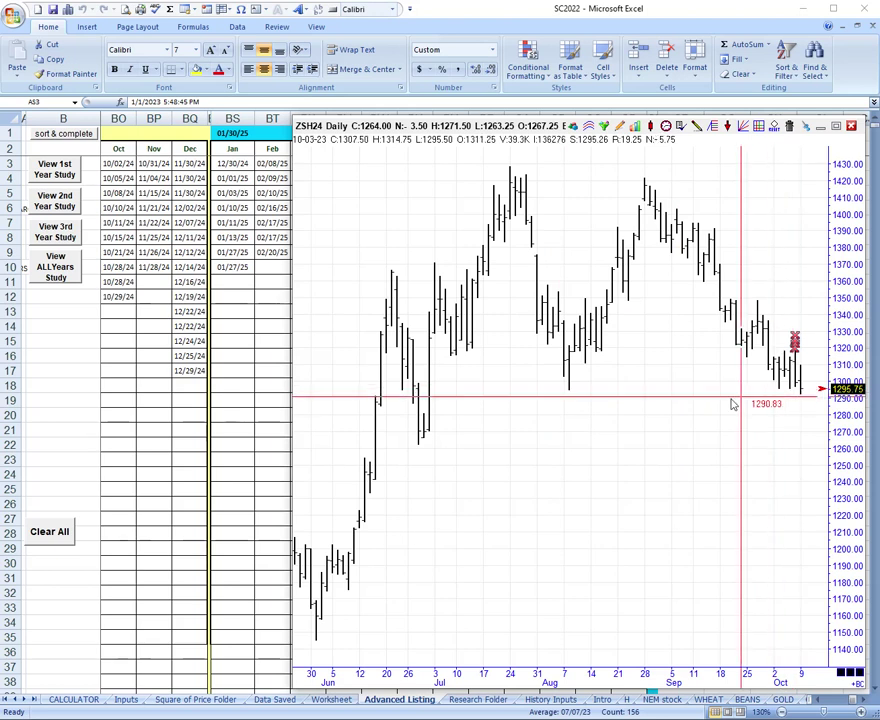
Advance the ZSH24 daily soybean chart through October and most of November 2023, marking the listed square dates beside the price bars.
left_click_drag(733, 400, 699, 401)
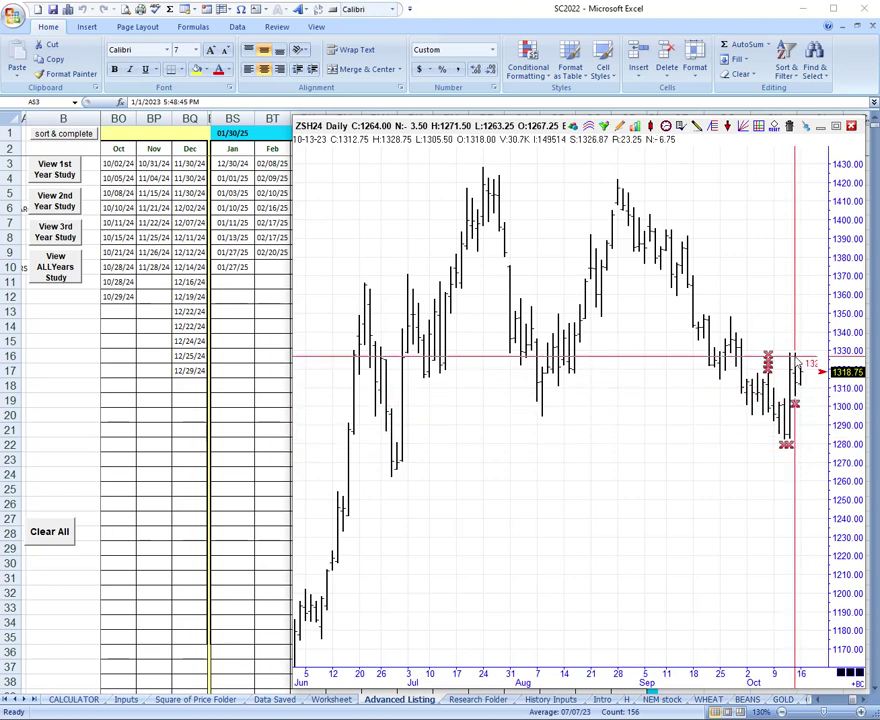
left_click_drag(741, 459, 665, 466)
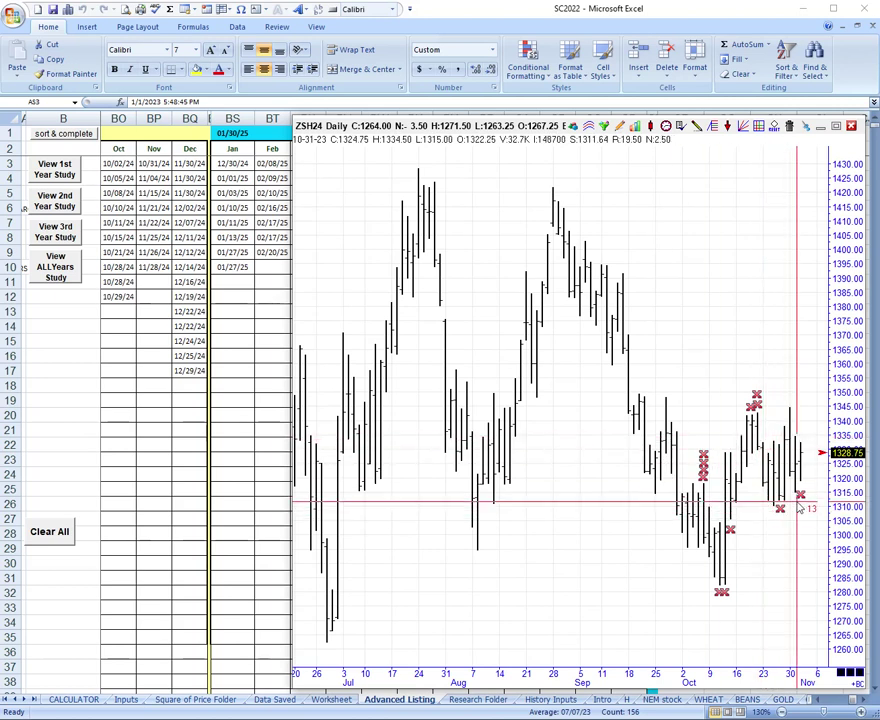
left_click_drag(680, 515, 625, 507)
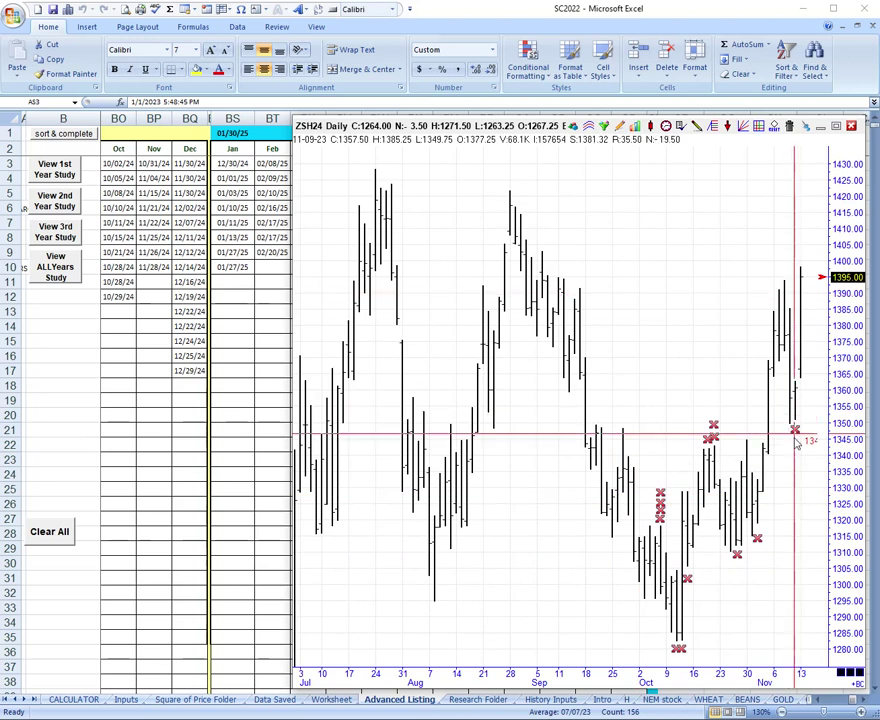
left_click_drag(574, 518, 524, 575)
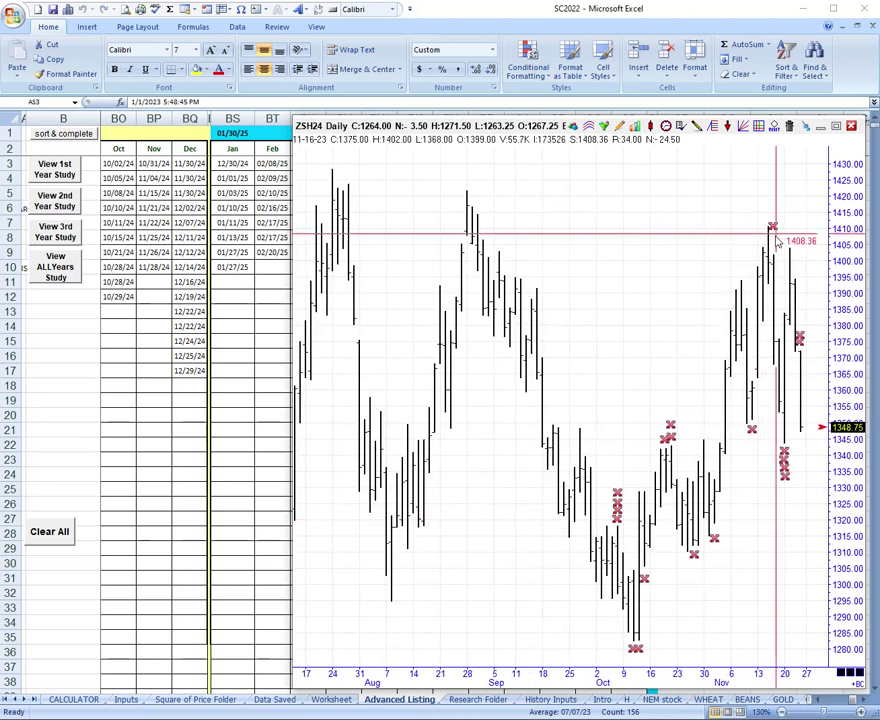
Continue the ZSH24 chart from late November 2023 to early January 2024, marking the listed square dates beside the price bars.
left_click_drag(778, 475, 721, 484)
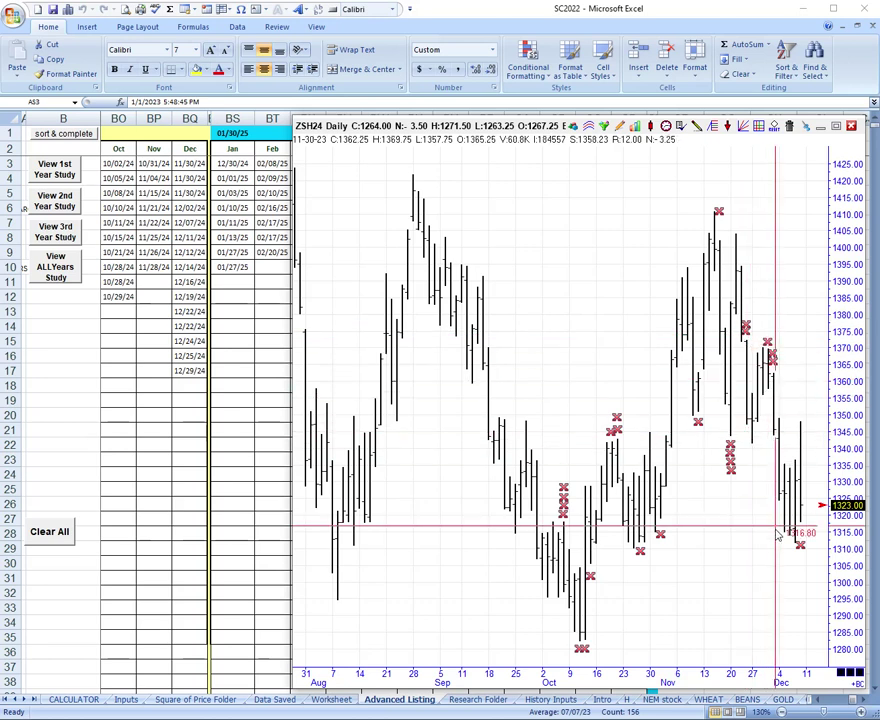
left_click_drag(768, 546, 737, 553)
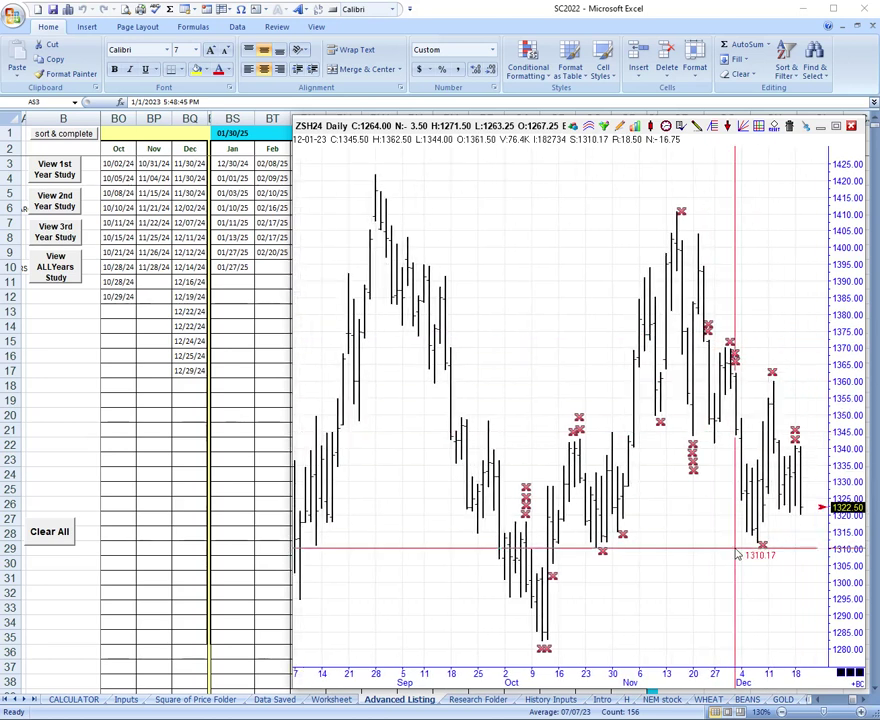
left_click_drag(729, 530, 708, 538)
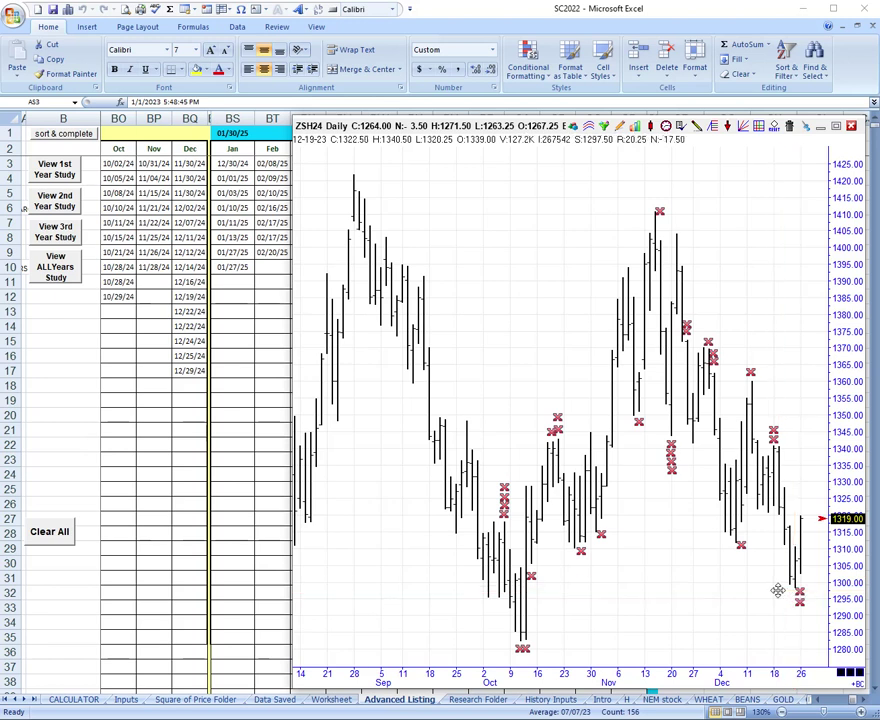
left_click_drag(783, 591, 776, 590)
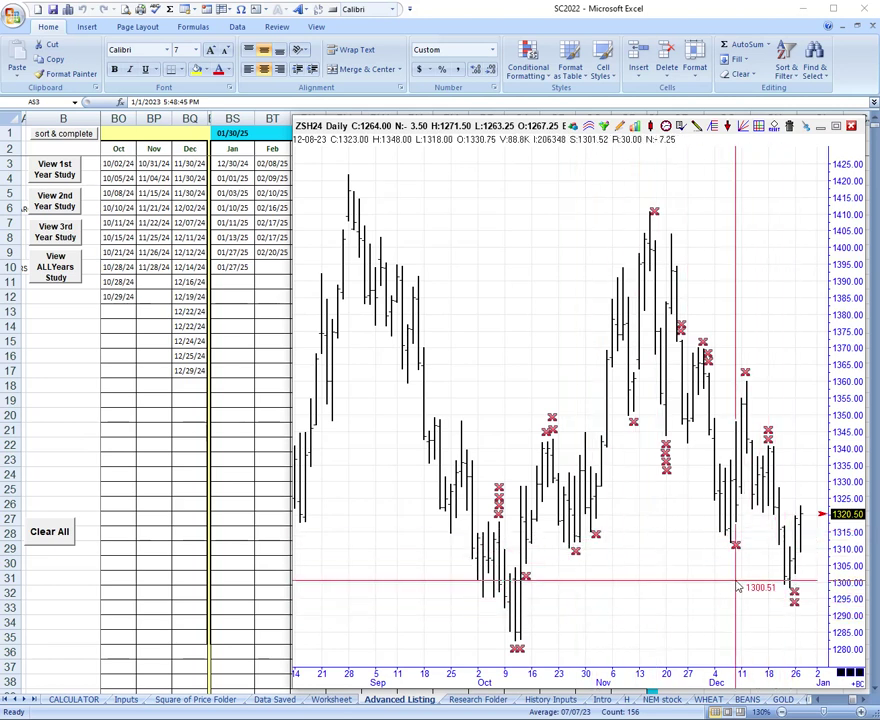
left_click_drag(744, 587, 721, 591)
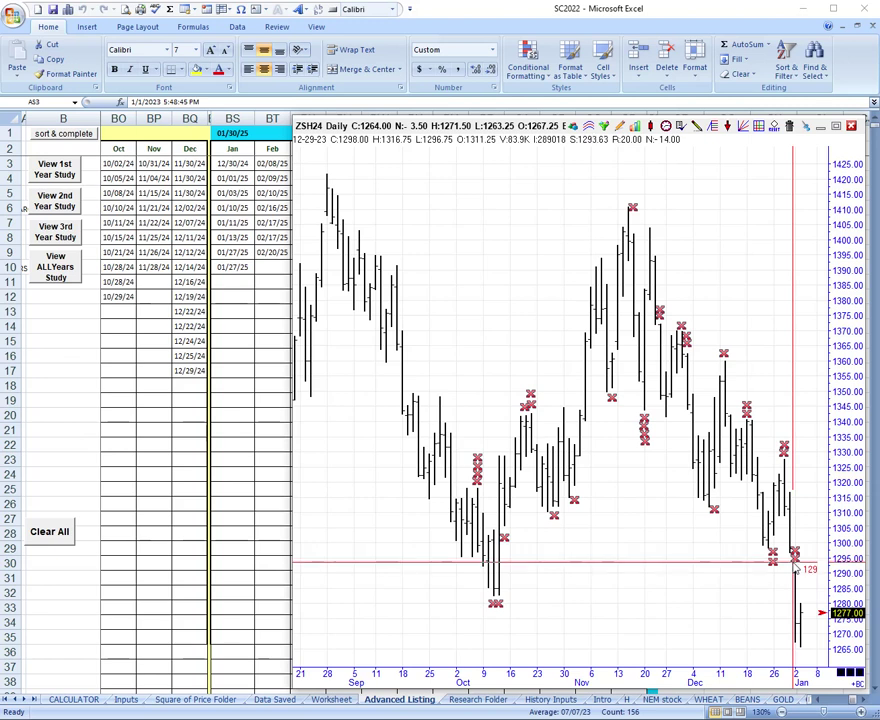
left_click_drag(724, 609, 632, 595)
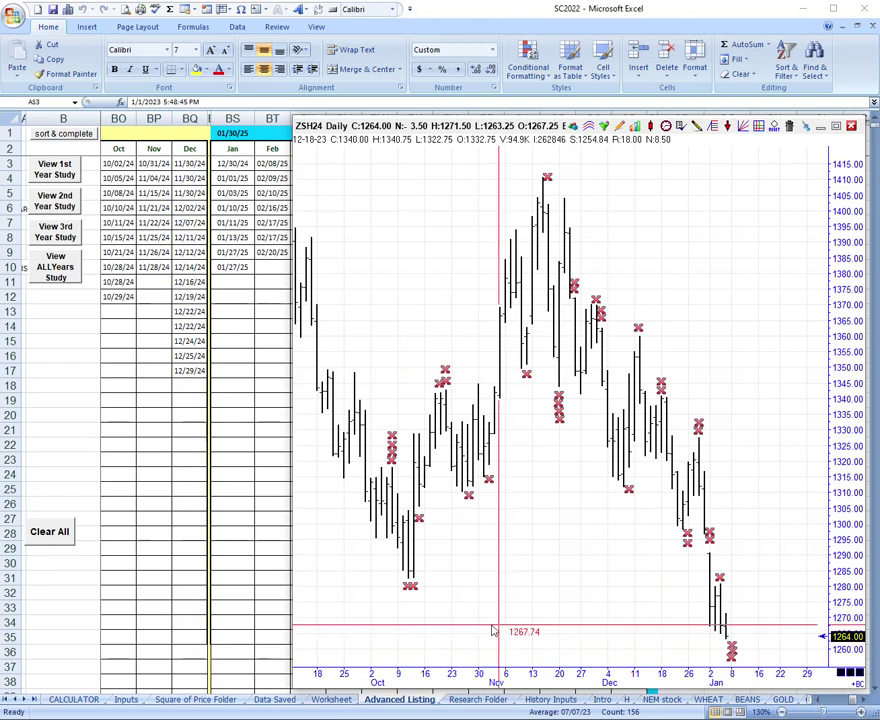
Bring the January 2024 dates of the advanced listing into view and compare them with the marked ZSH24 chart.
left_click(179, 591)
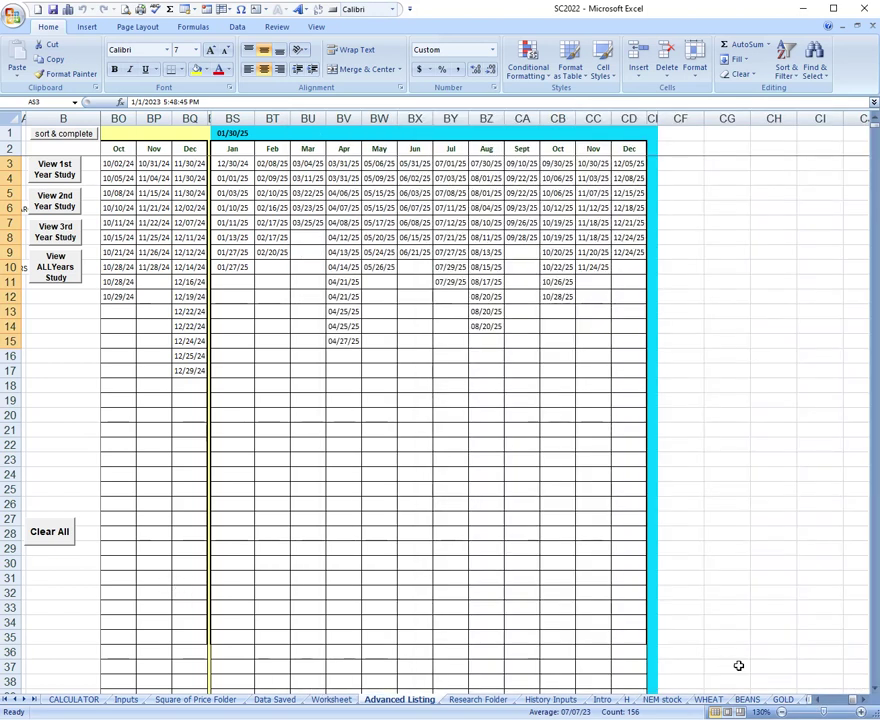
left_click(820, 700)
left_click(820, 700)
double_click(820, 700)
left_click(820, 700)
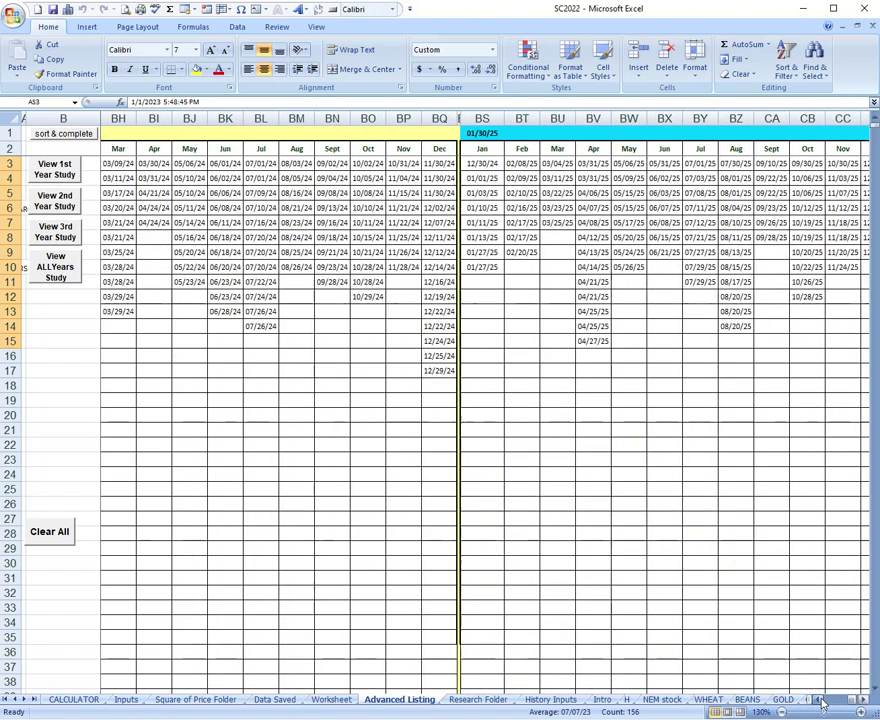
left_click(820, 700)
left_click(820, 700)
left_click(820, 700)
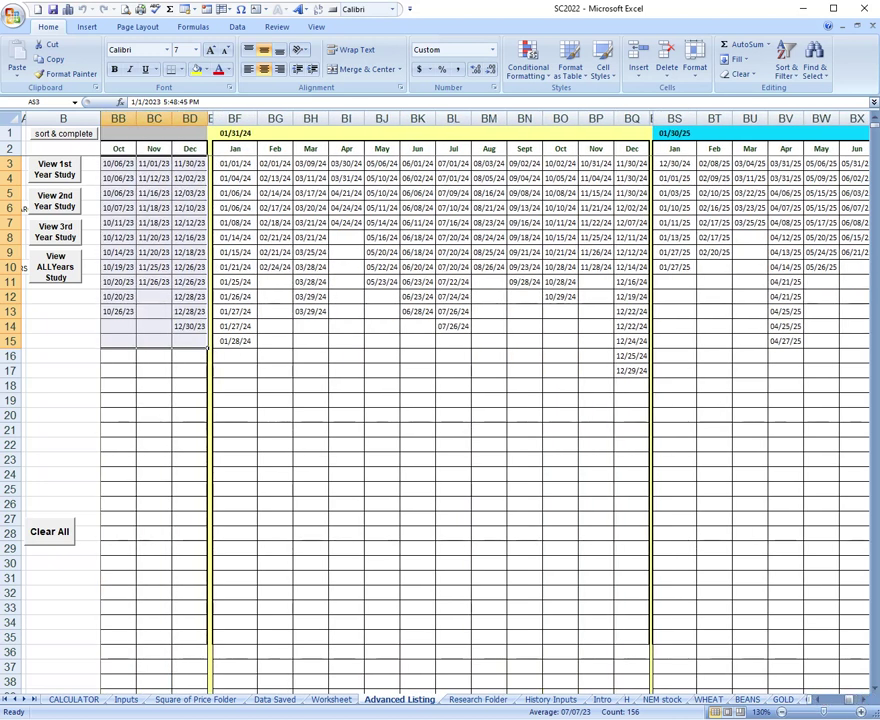
key("alt+Tab")
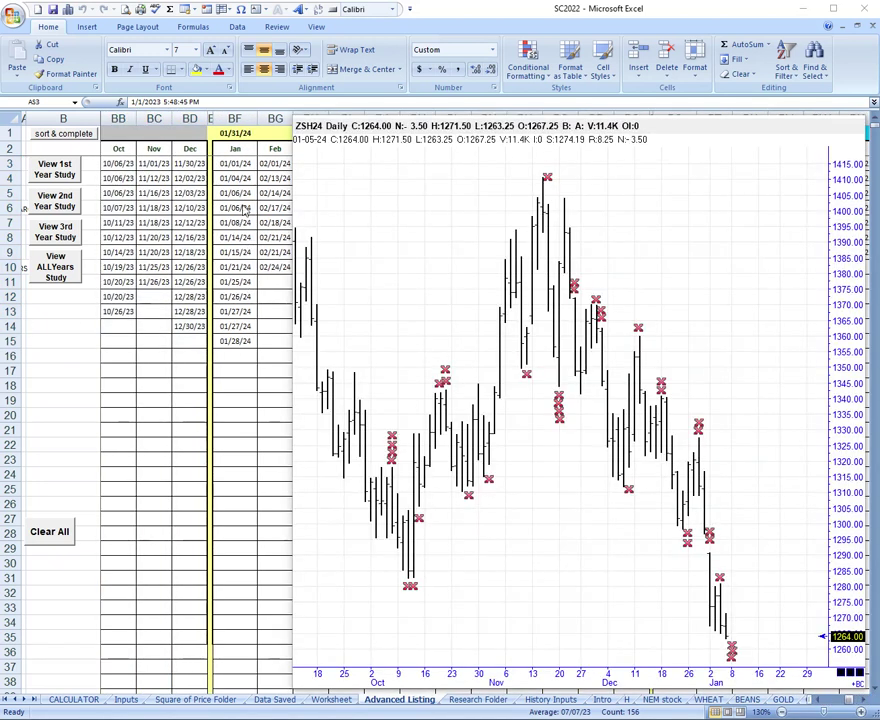
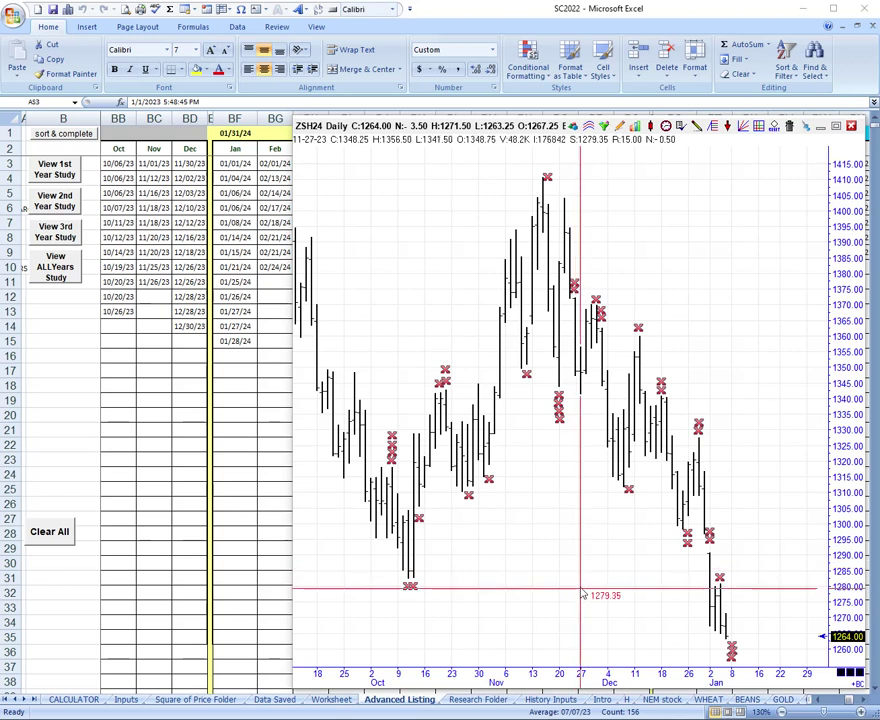
Check the saved IBM inputs and the IBM dates in the advanced listing, and bring up the IBM daily chart.
left_click(126, 700)
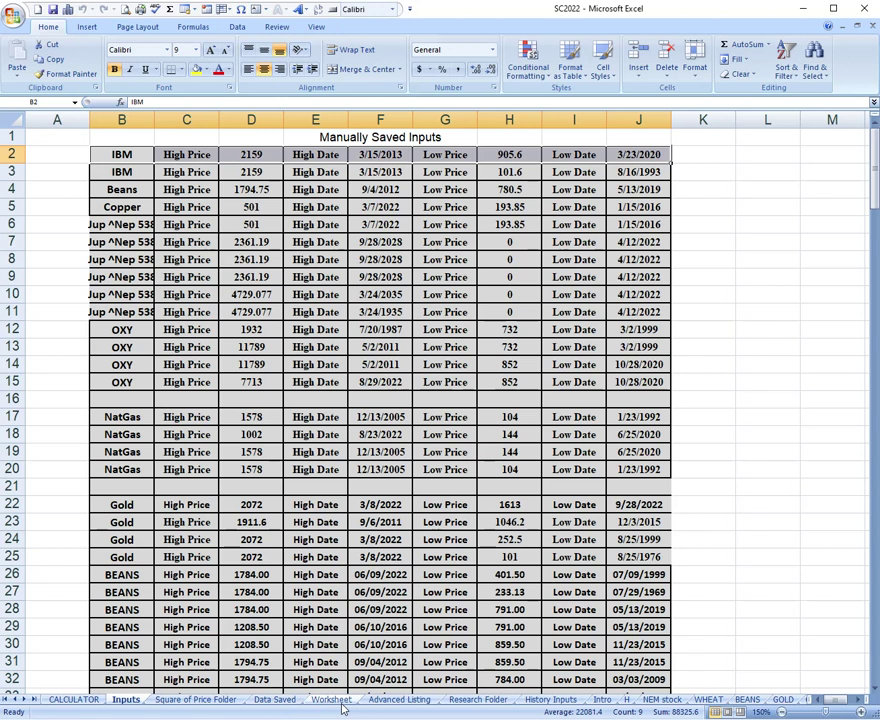
left_click(386, 700)
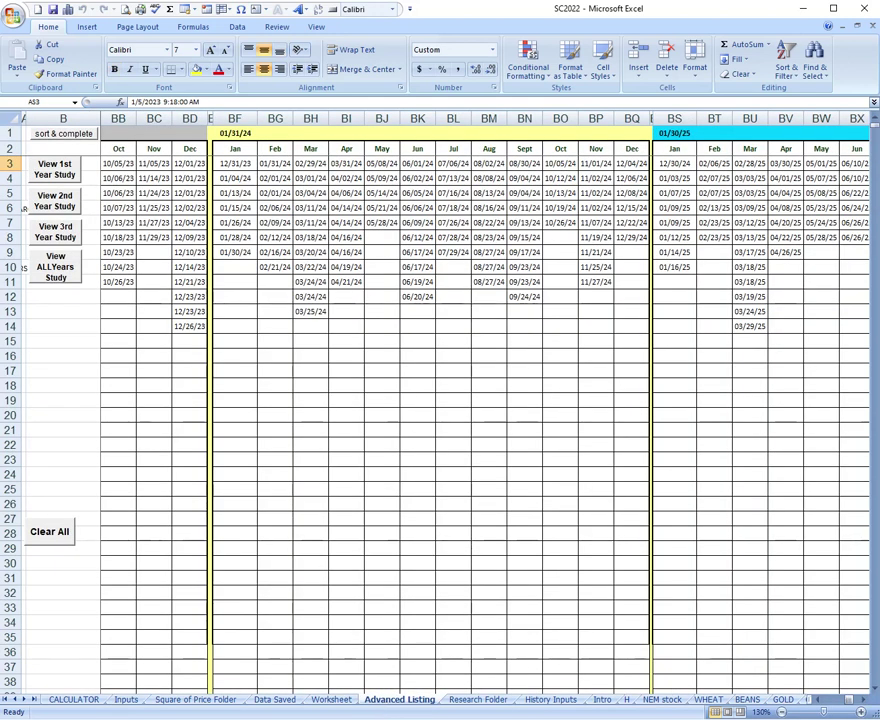
key("alt+Tab")
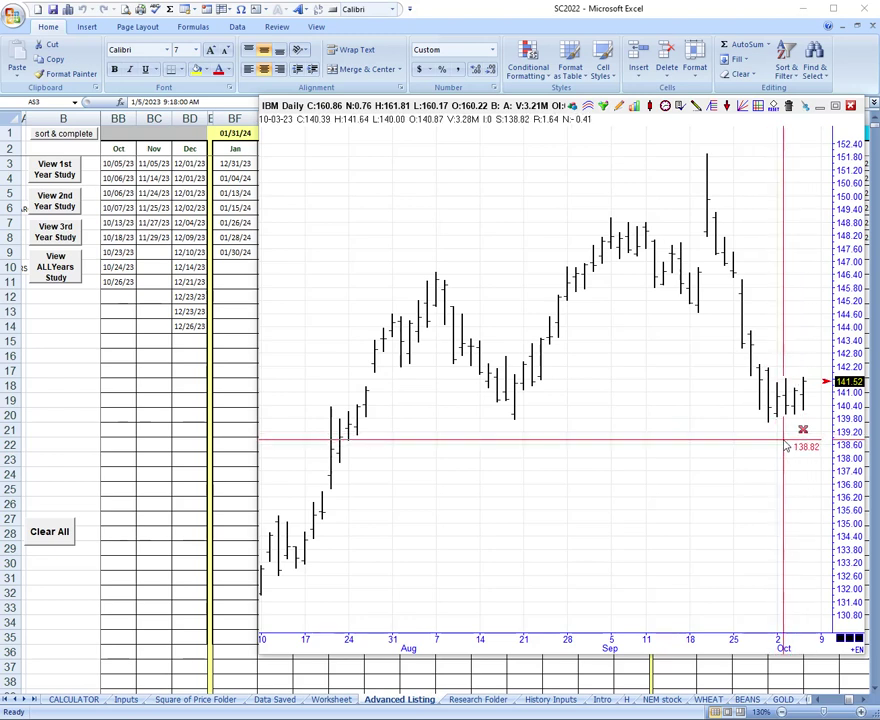
Advance the IBM daily chart through October 2023 and compare its price bars with the October square dates in the listing.
left_click_drag(781, 440, 759, 437)
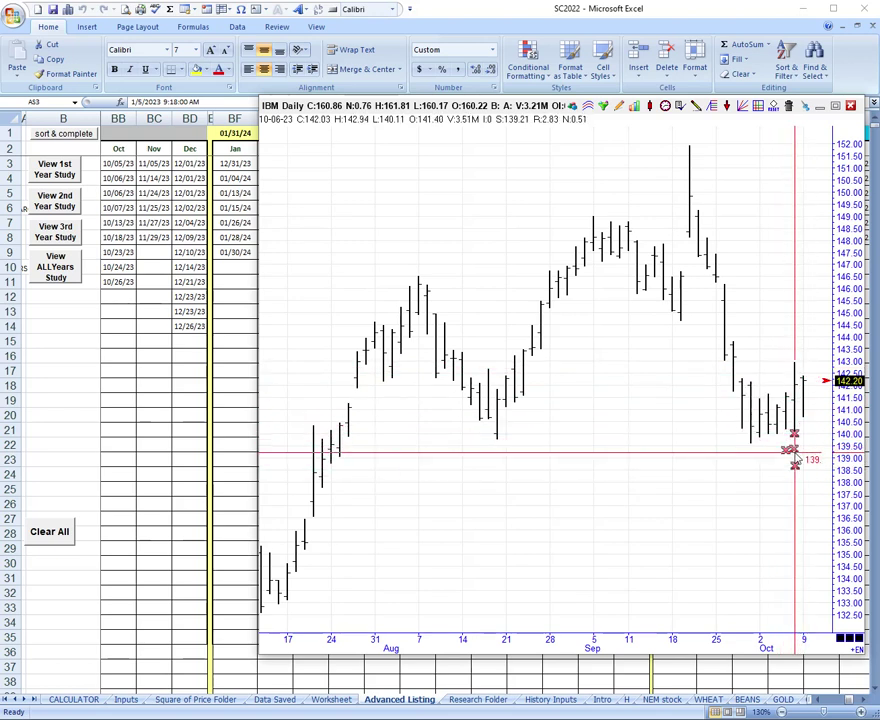
left_click_drag(765, 470, 737, 471)
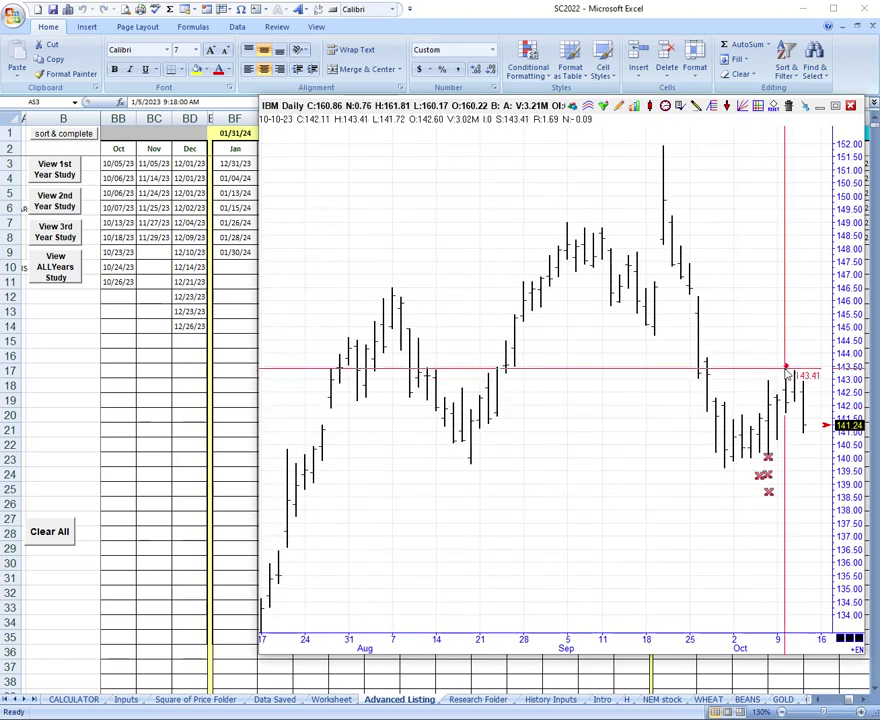
left_click_drag(755, 393, 725, 403)
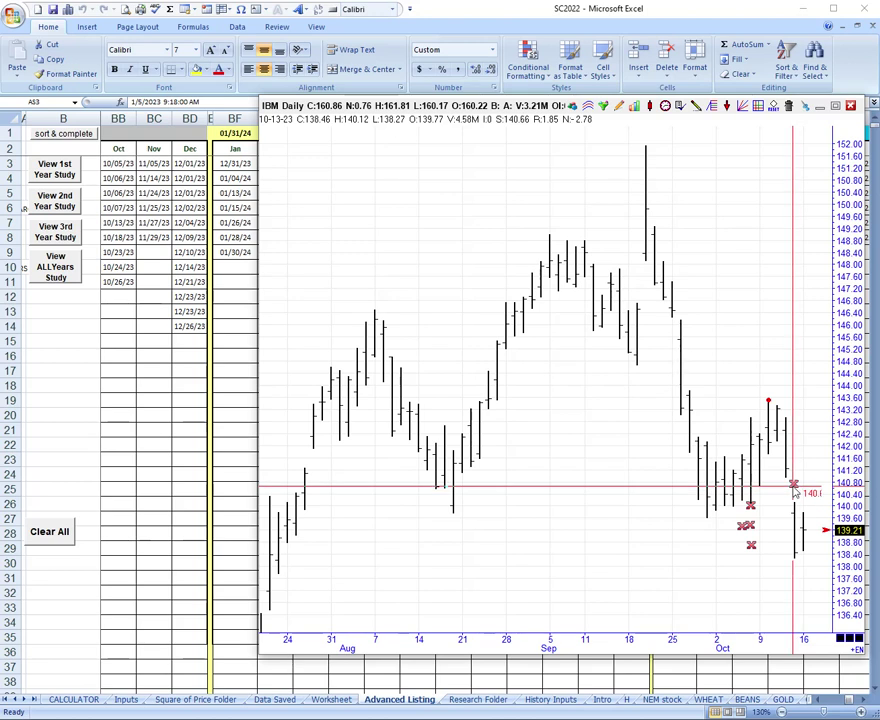
left_click_drag(684, 490, 625, 487)
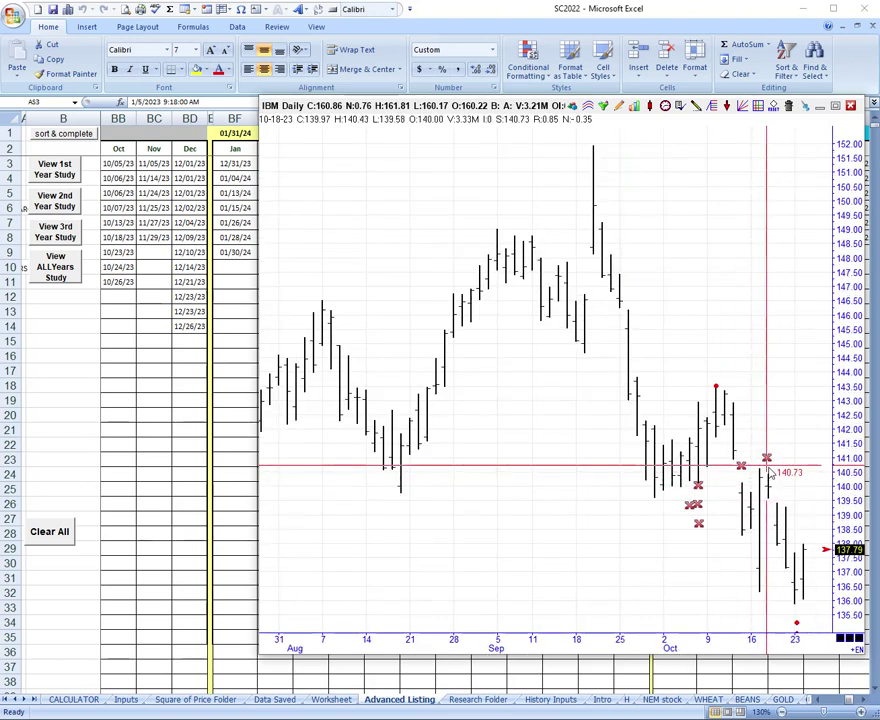
left_click_drag(687, 570, 648, 563)
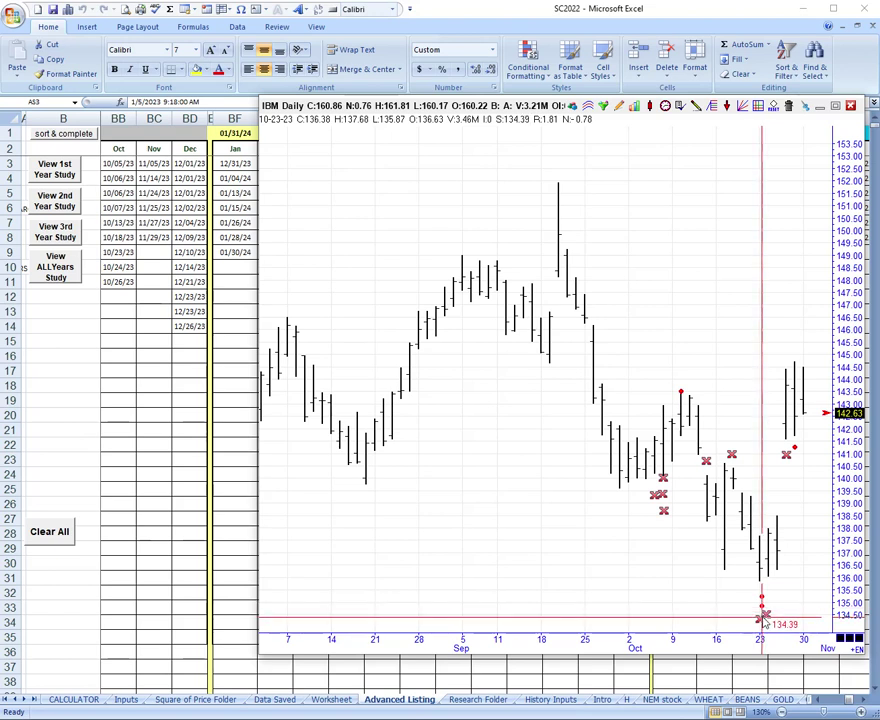
Continue the IBM chart through November to mid-December 2023, comparing the marked square dates with the price swings.
left_click_drag(752, 590, 682, 581)
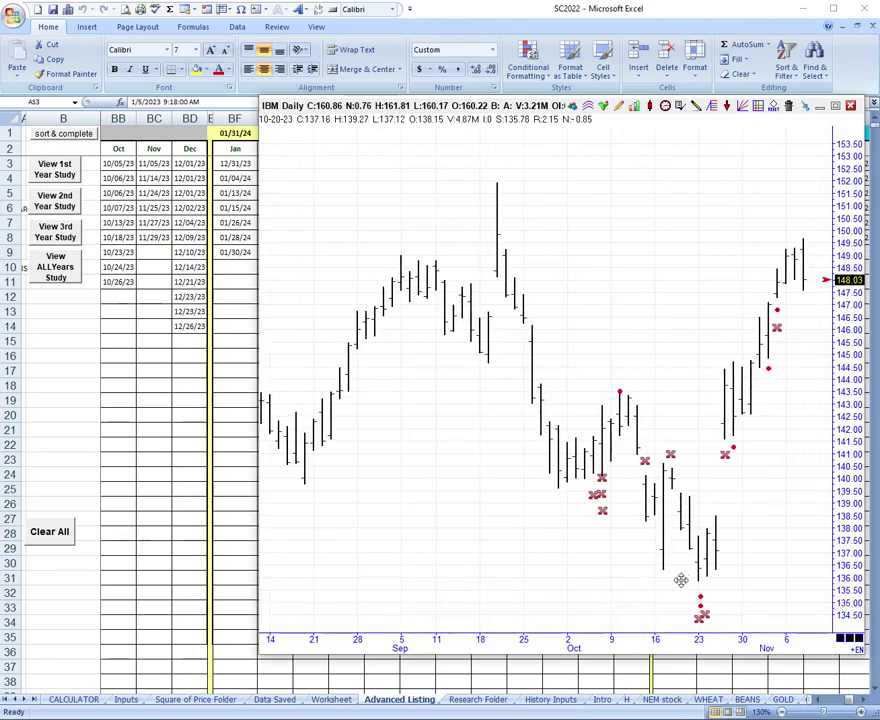
left_click_drag(781, 454, 676, 458)
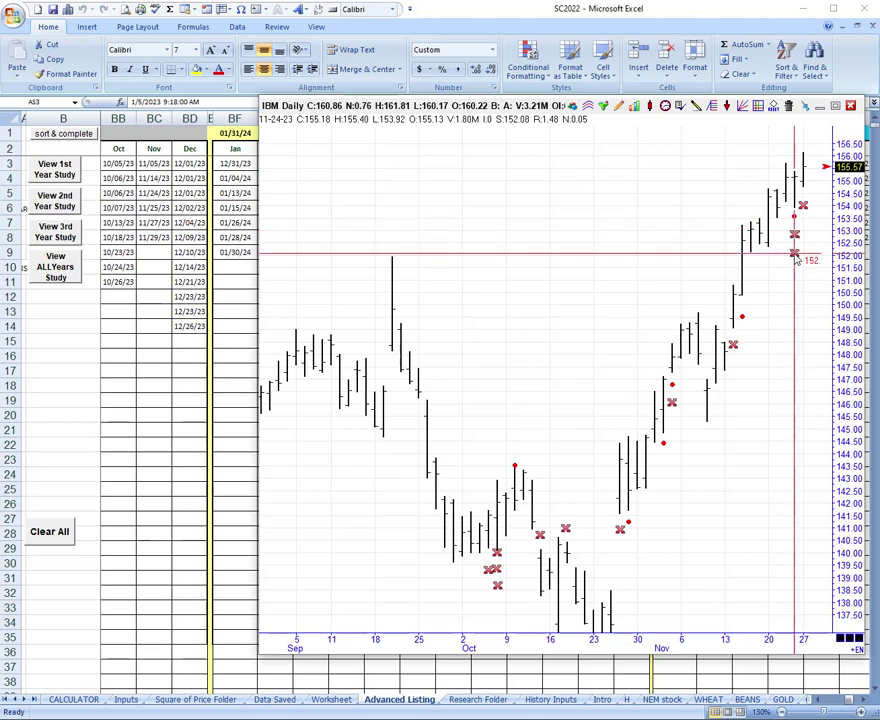
left_click_drag(740, 311, 613, 325)
scroll(613, 325, "down", 3)
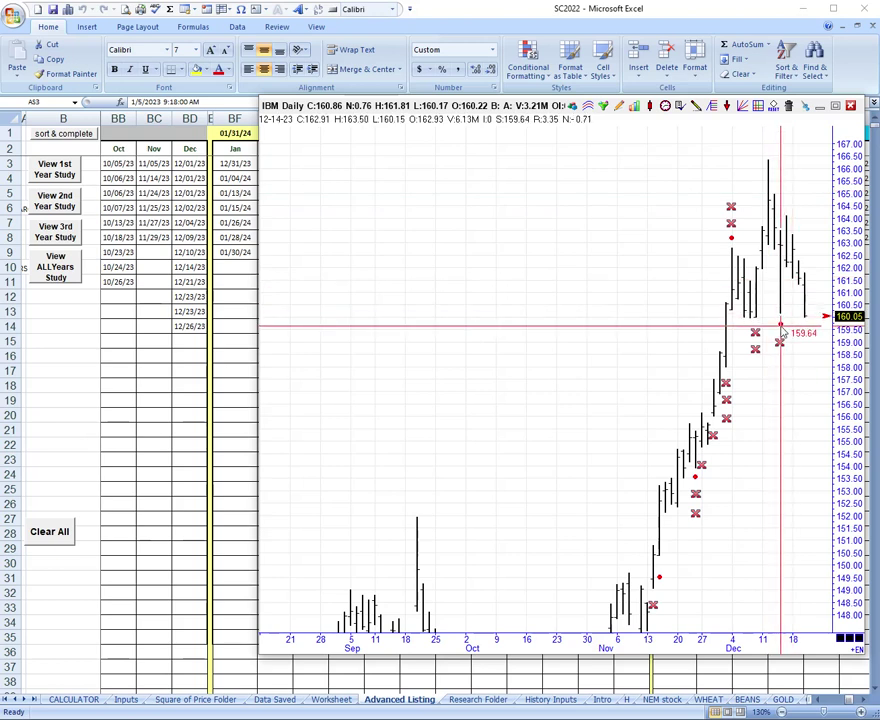
Examine the late December 2023 to early January 2024 IBM bars up close against the listed square dates.
left_click_drag(782, 334, 634, 329)
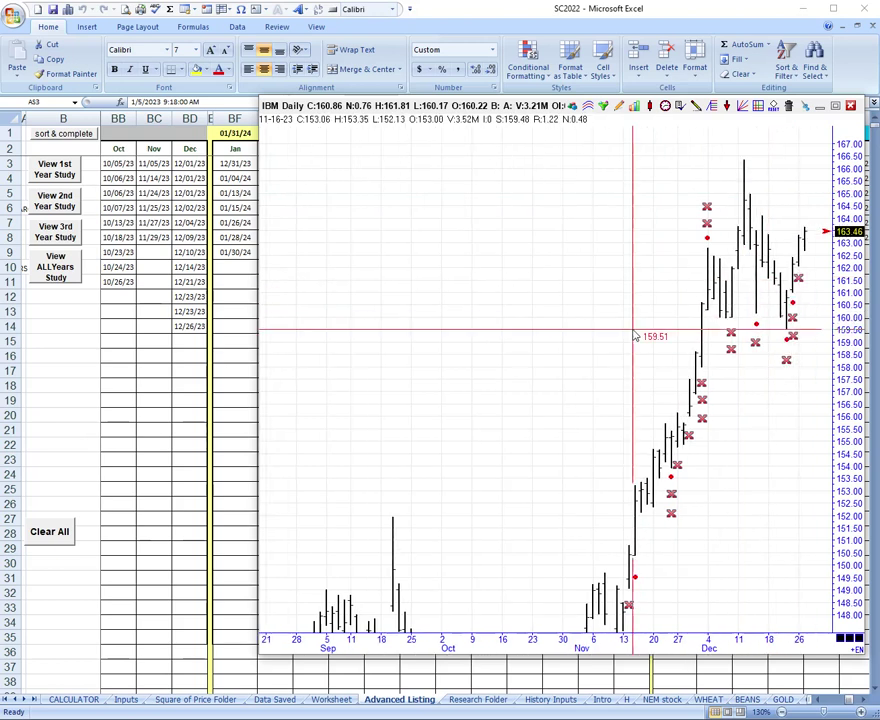
scroll(760, 414, "up", 5)
scroll(760, 414, "up", 3)
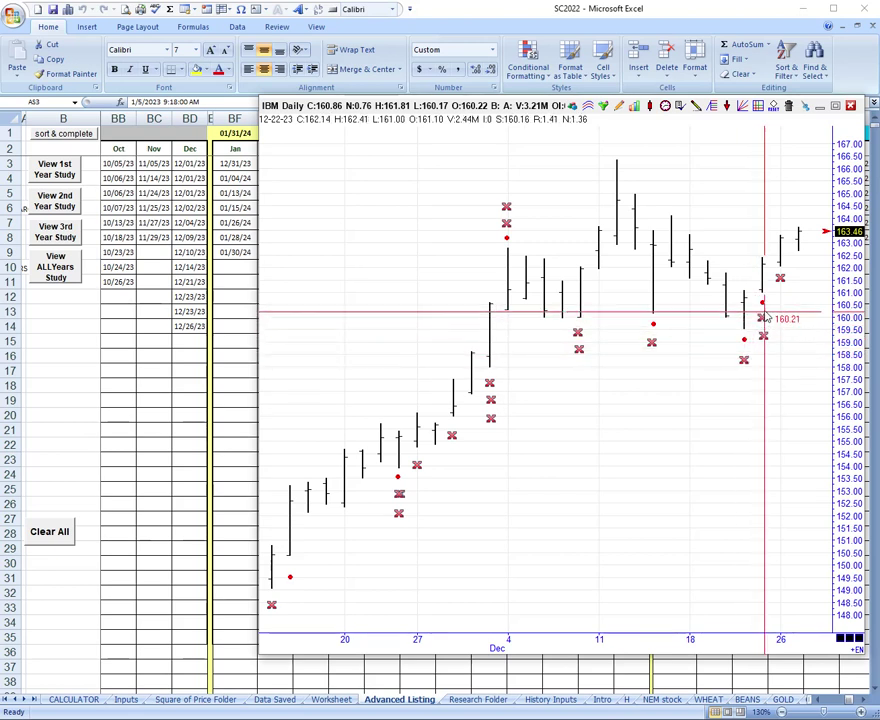
left_click_drag(784, 297, 628, 326)
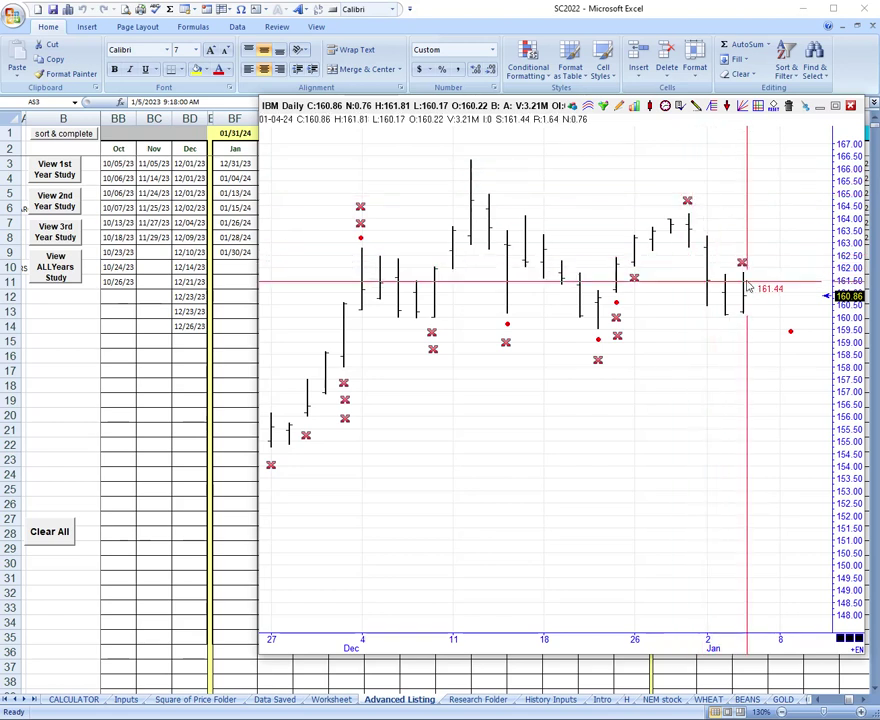
Review the marked IBM chart from October 2023 to January 2024 with a compressed price scale, and return to the Excel workbook.
scroll(688, 388, "down", 5)
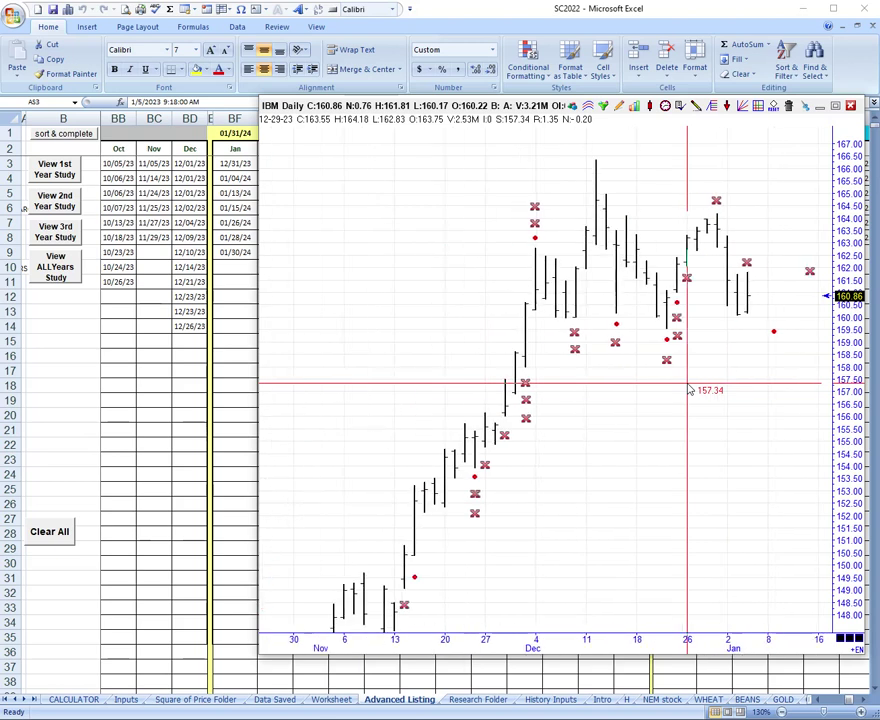
left_click_drag(844, 239, 840, 357)
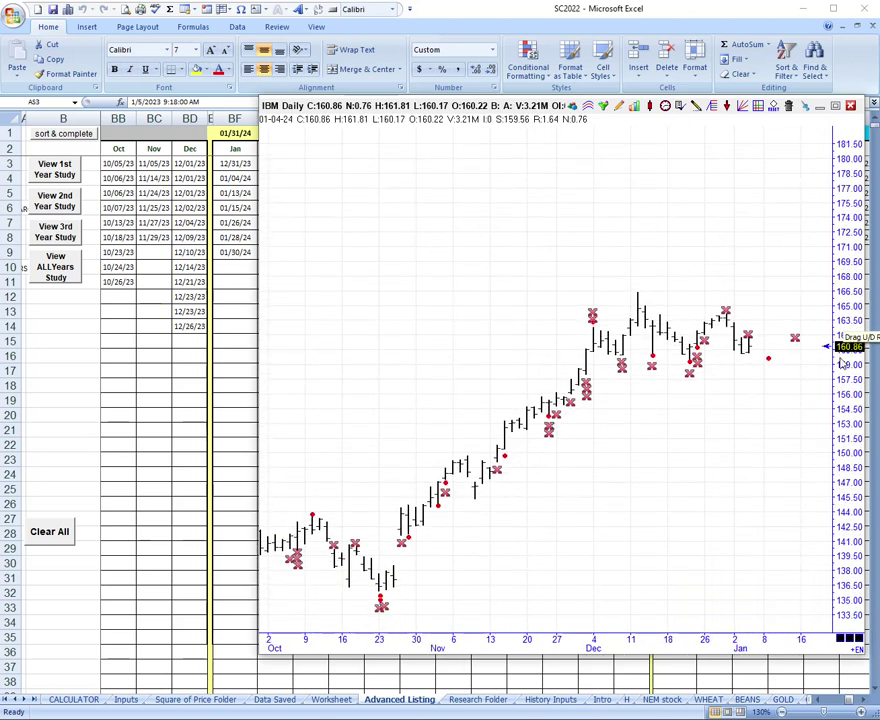
left_click_drag(748, 390, 687, 392)
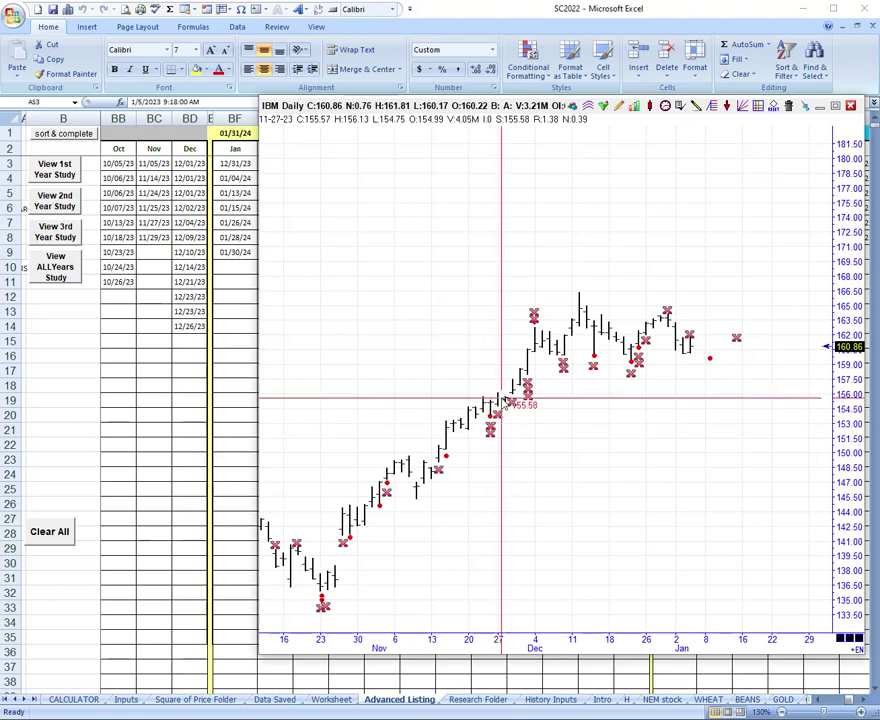
left_click_drag(367, 471, 502, 436)
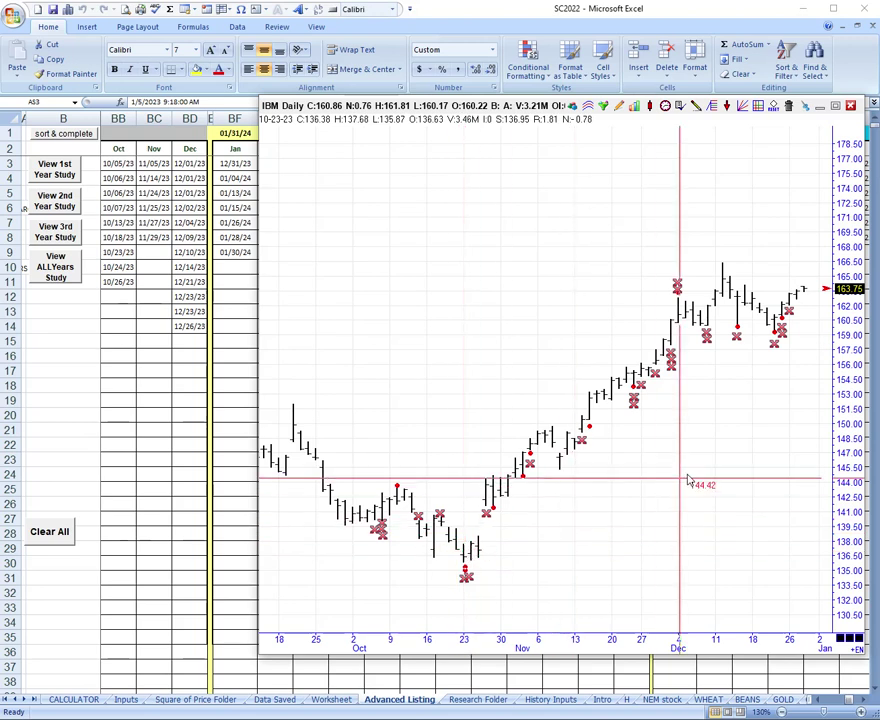
left_click_drag(707, 453, 584, 450)
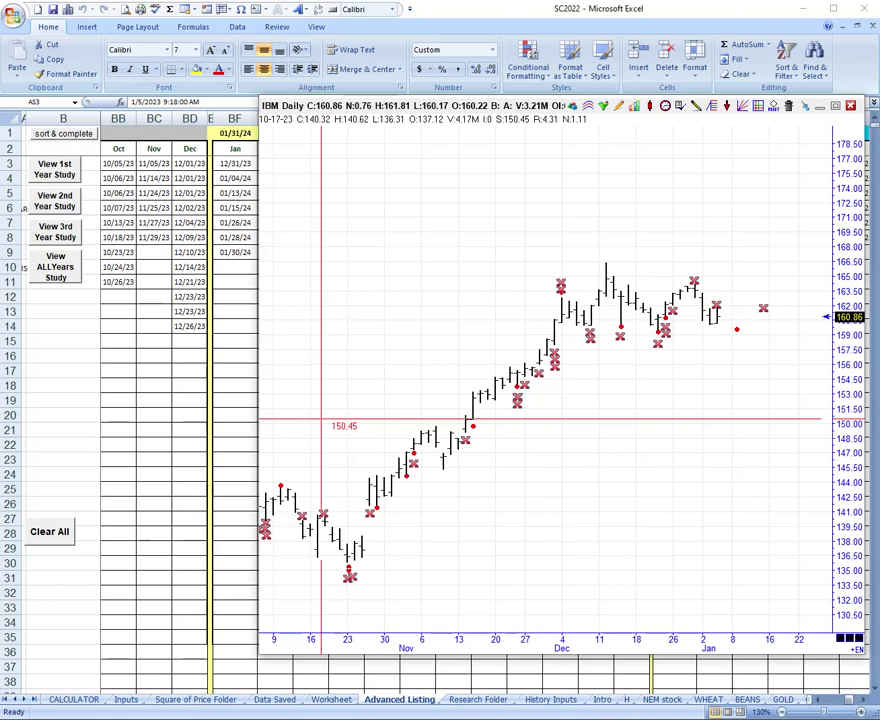
left_click(68, 699)
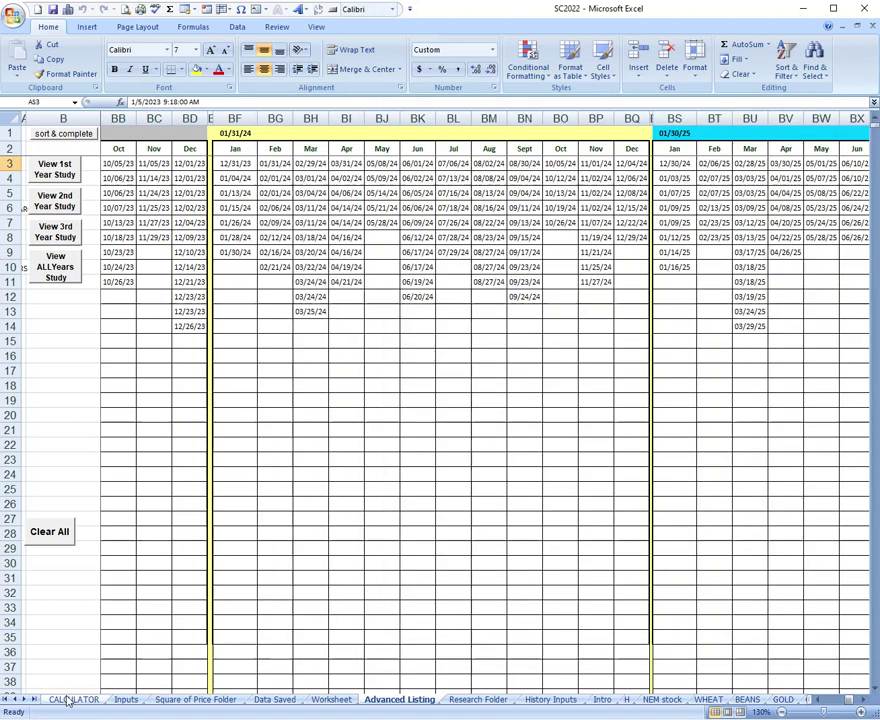